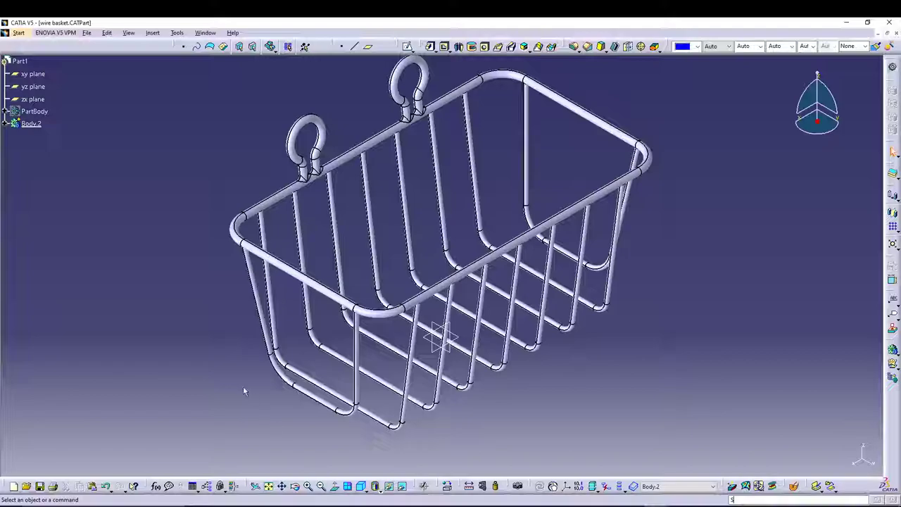
{"action": "middle_click_drag", "start_coordinate": [171, 339], "coordinate": [169, 320]}
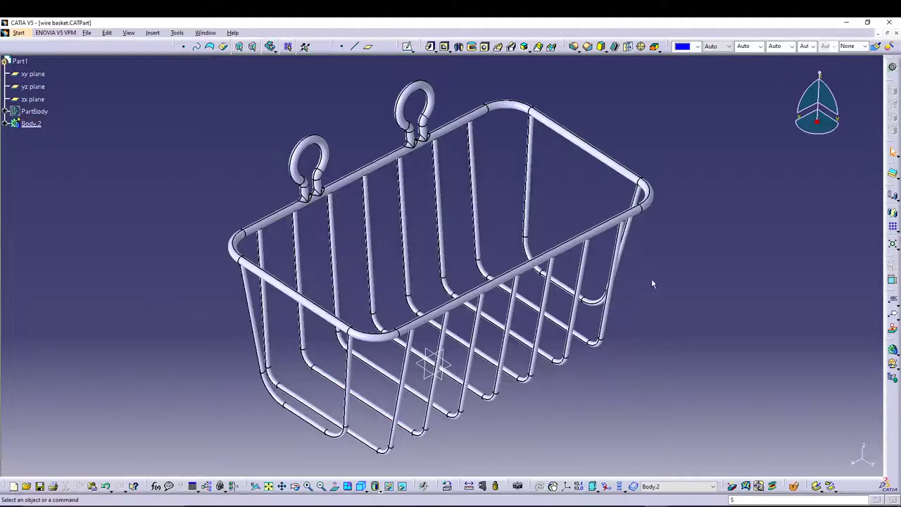
{"action": "middle_click_drag", "start_coordinate": [653, 283], "coordinate": [598, 296]}
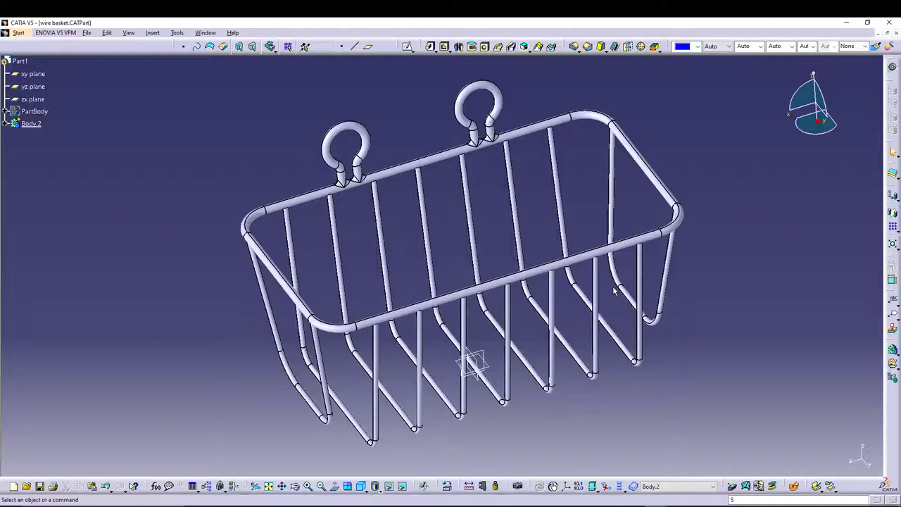
{"action": "middle_click_drag", "start_coordinate": [199, 308], "coordinate": [266, 310]}
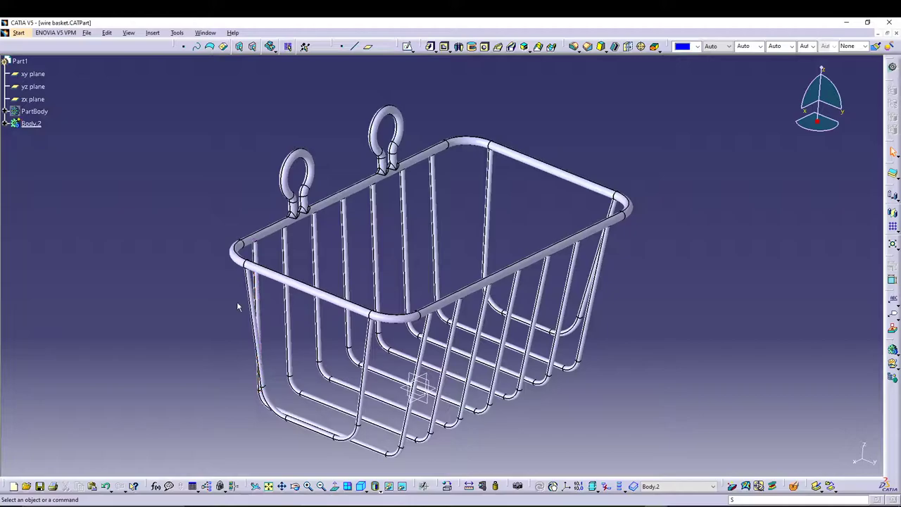
{"action": "middle_click_drag", "start_coordinate": [580, 199], "coordinate": [581, 168]}
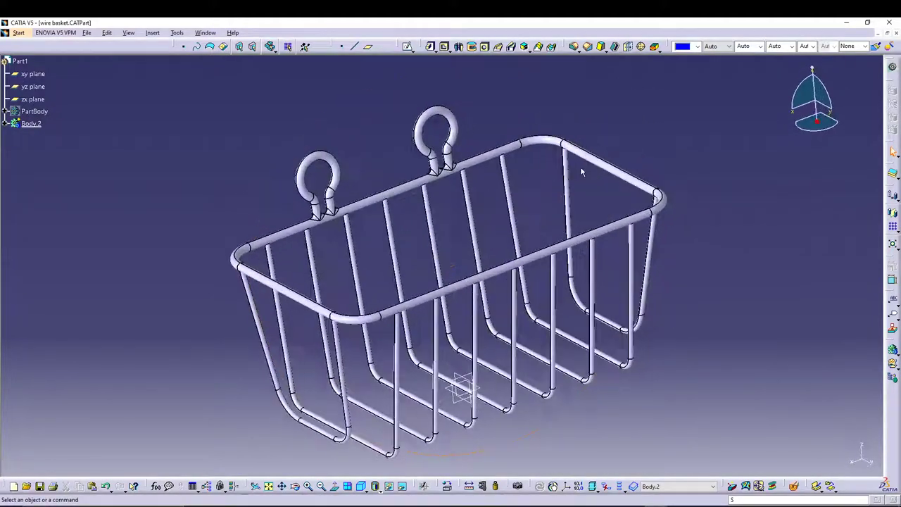
- Close the wire basket document and create a new part named Part1 with hybrid design enabled
{"action": "left_click", "coordinate": [896, 33]}
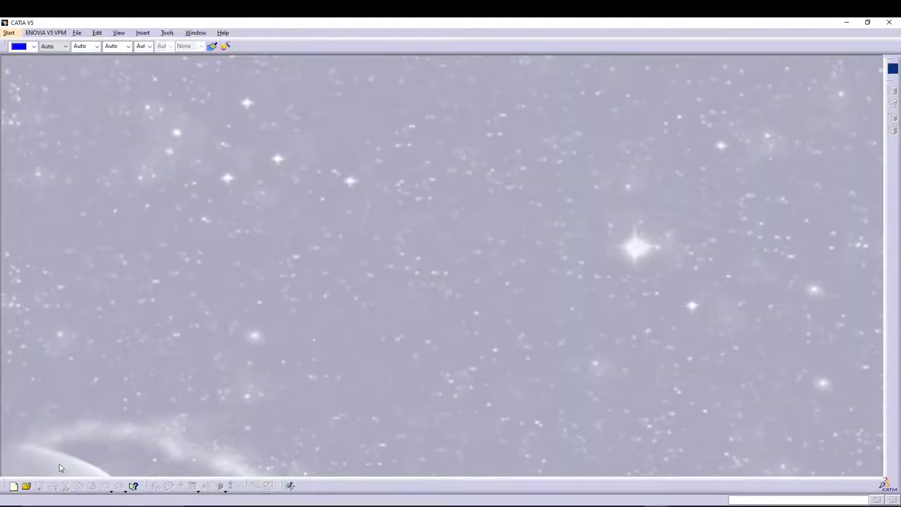
{"action": "left_click", "coordinate": [13, 486]}
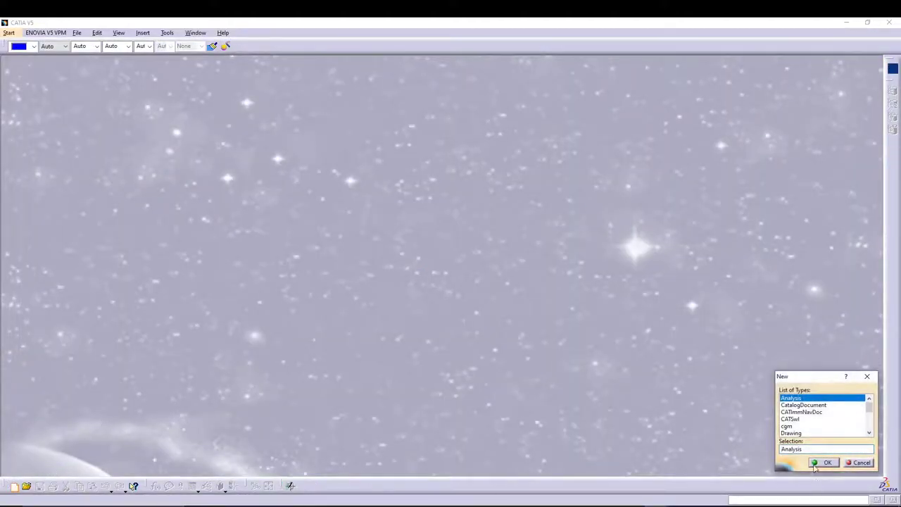
{"action": "scroll", "coordinate": [809, 422], "scroll_direction": "down", "scroll_amount": 5}
{"action": "left_click", "coordinate": [802, 426]}
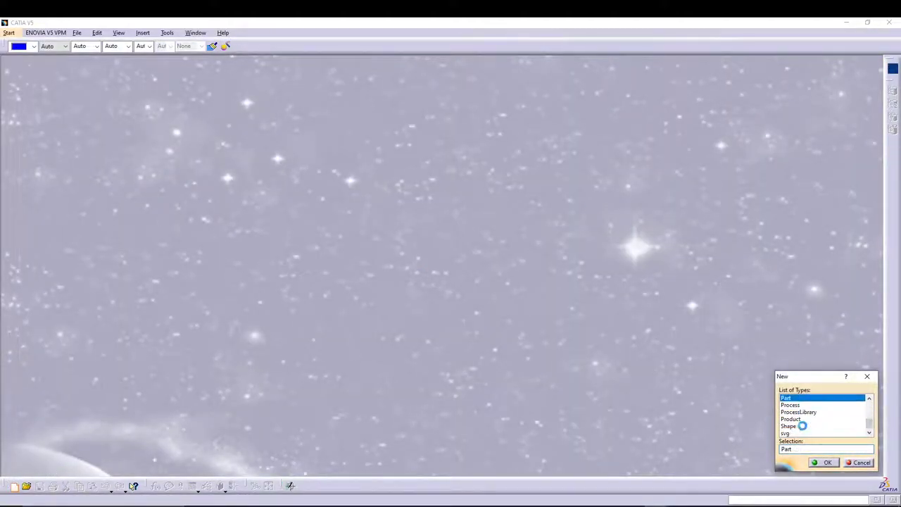
{"action": "left_click", "coordinate": [824, 462]}
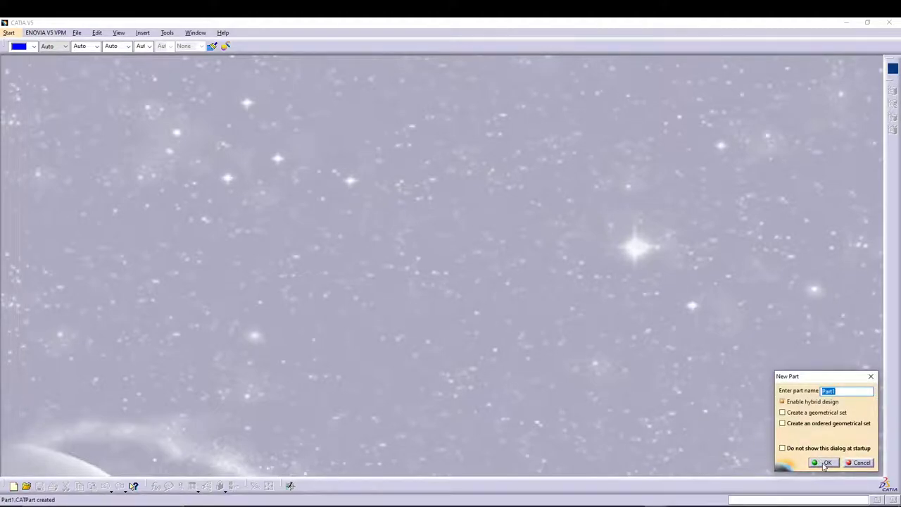
{"action": "left_click", "coordinate": [824, 462]}
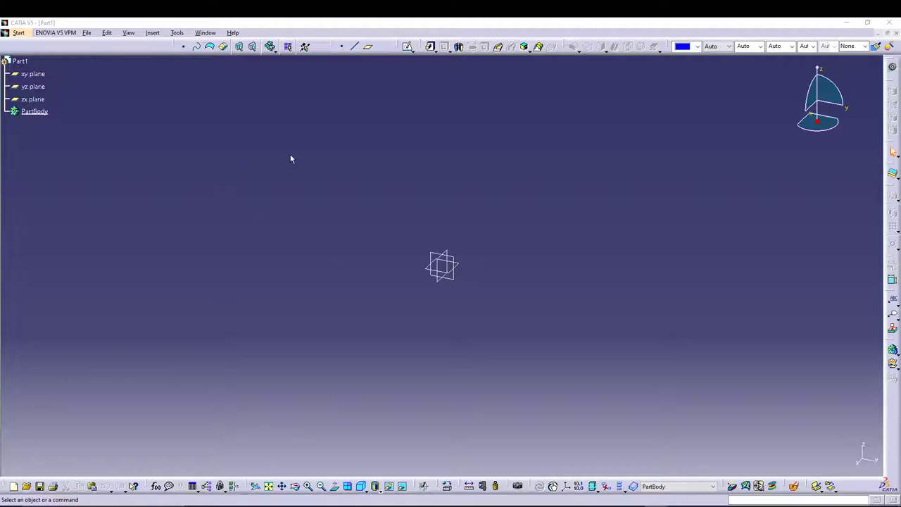
- Sketch a centered rectangle about 5.71 in wide and 2.56 in high on the xy plane, centred on the origin
{"action": "left_click", "coordinate": [464, 267]}
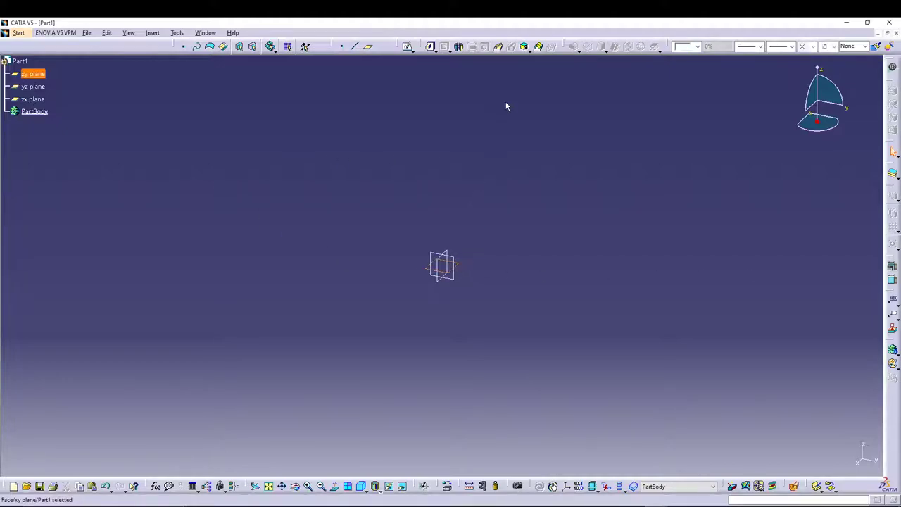
{"action": "left_click", "coordinate": [407, 46]}
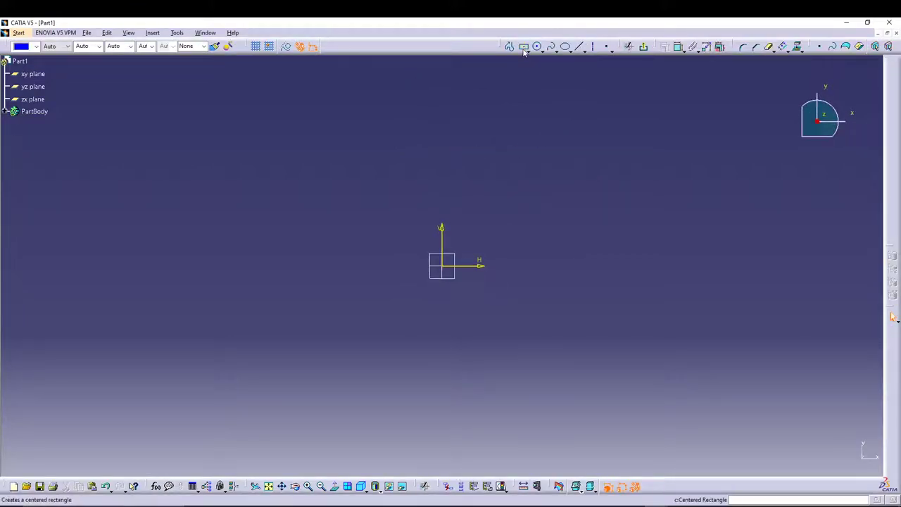
{"action": "left_click", "coordinate": [524, 46]}
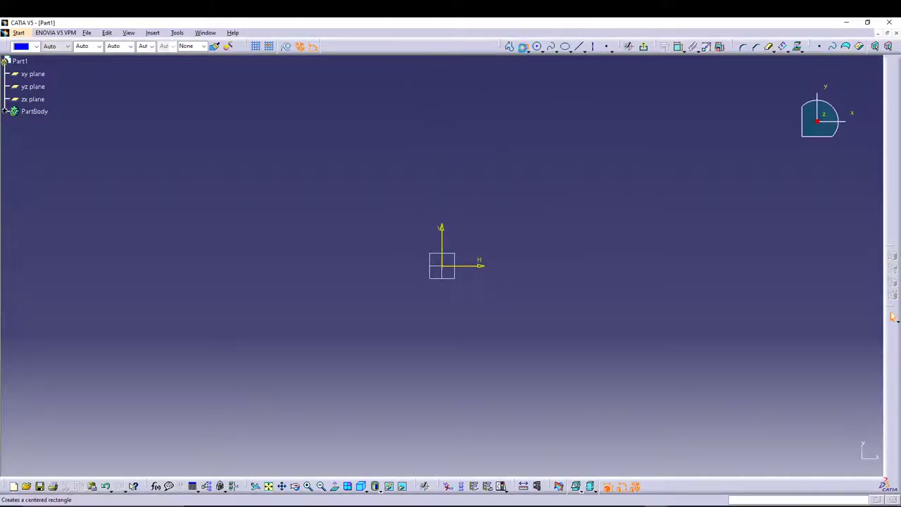
{"action": "left_click", "coordinate": [442, 266]}
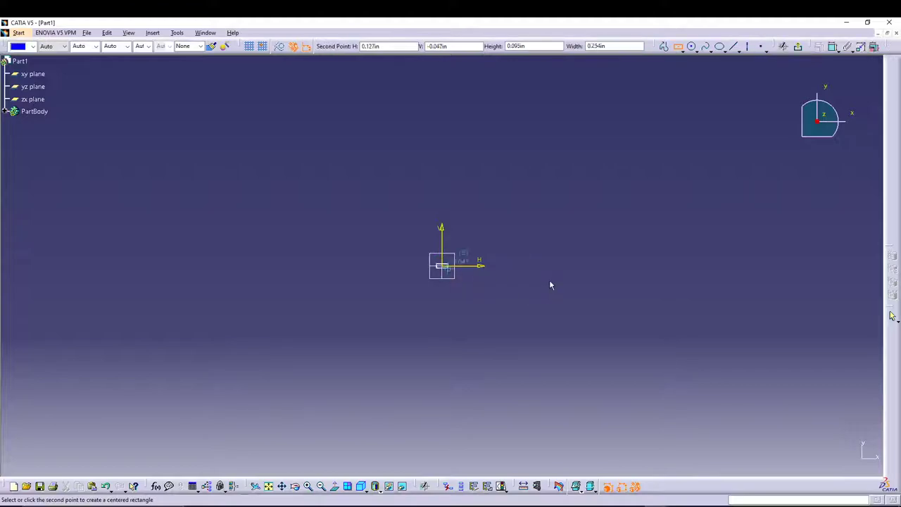
{"action": "left_click", "coordinate": [569, 209]}
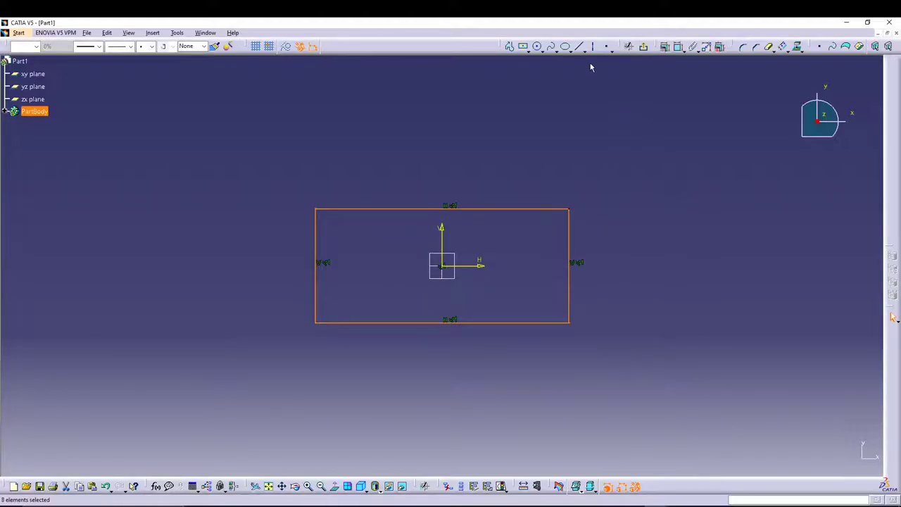
- Dimension the rectangle's height and width
{"action": "left_click", "coordinate": [678, 46]}
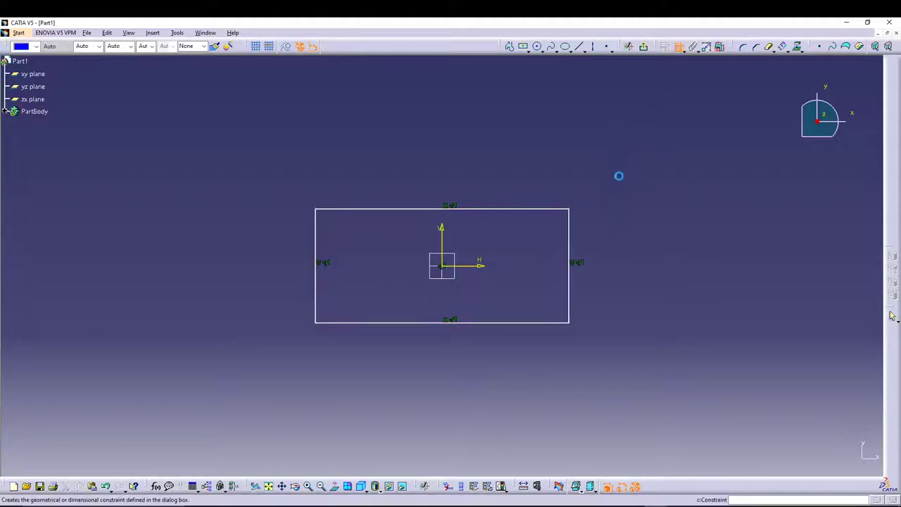
{"action": "left_click", "coordinate": [568, 233]}
{"action": "left_click", "coordinate": [596, 237]}
{"action": "left_click", "coordinate": [536, 208]}
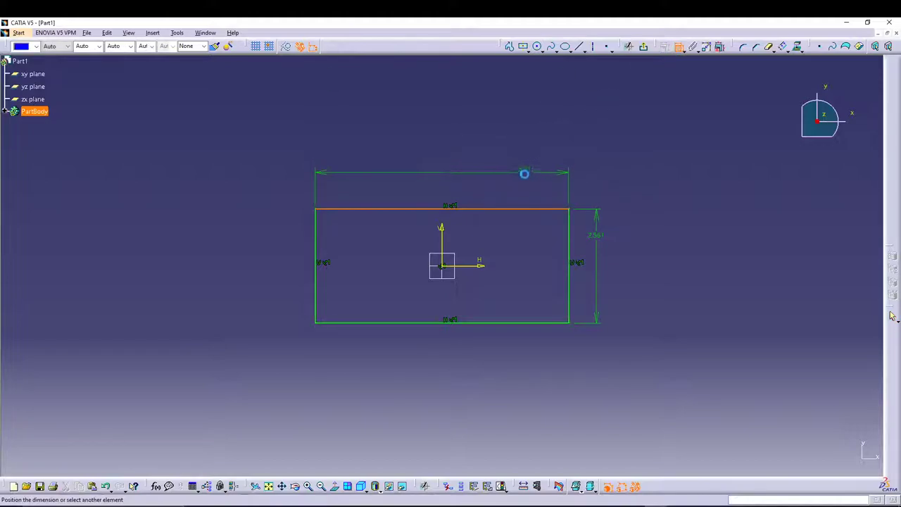
- Set the rectangle's width to 8 in and its height to 4 in, and exit the sketch
{"action": "double_click", "coordinate": [521, 190]}
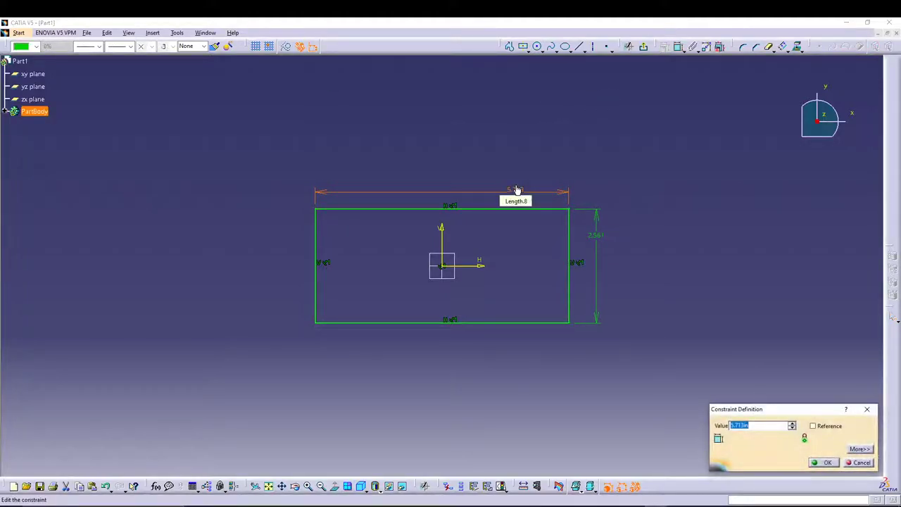
{"action": "type", "text": "80"}
{"action": "key", "text": "Return"}
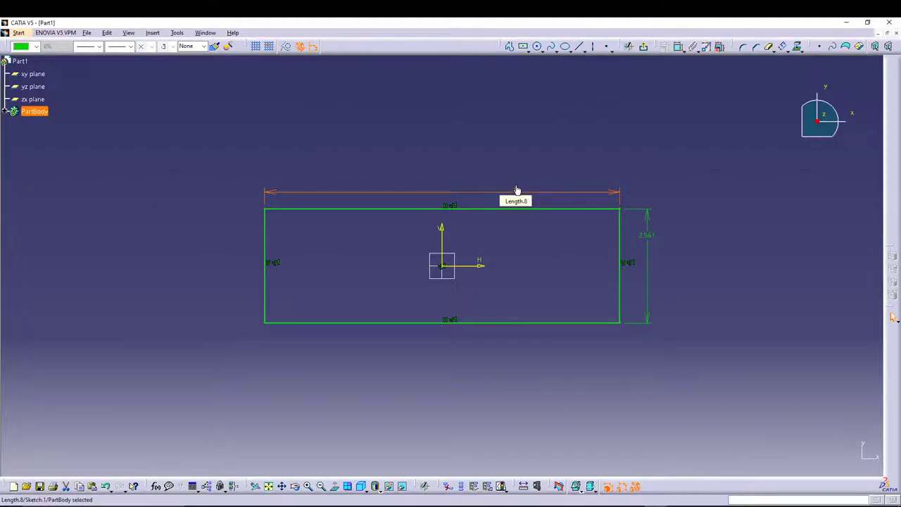
{"action": "double_click", "coordinate": [653, 237]}
{"action": "type", "text": "4"}
{"action": "key", "text": "Return"}
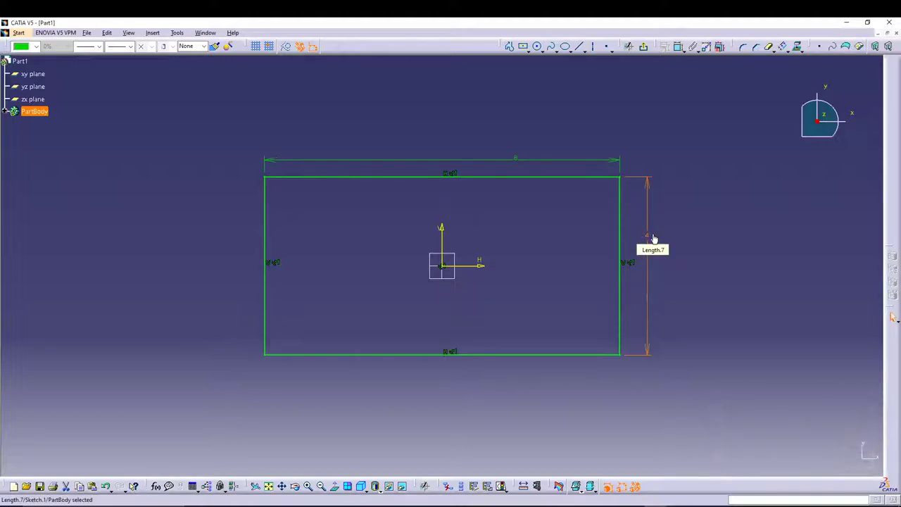
{"action": "left_click", "coordinate": [645, 47]}
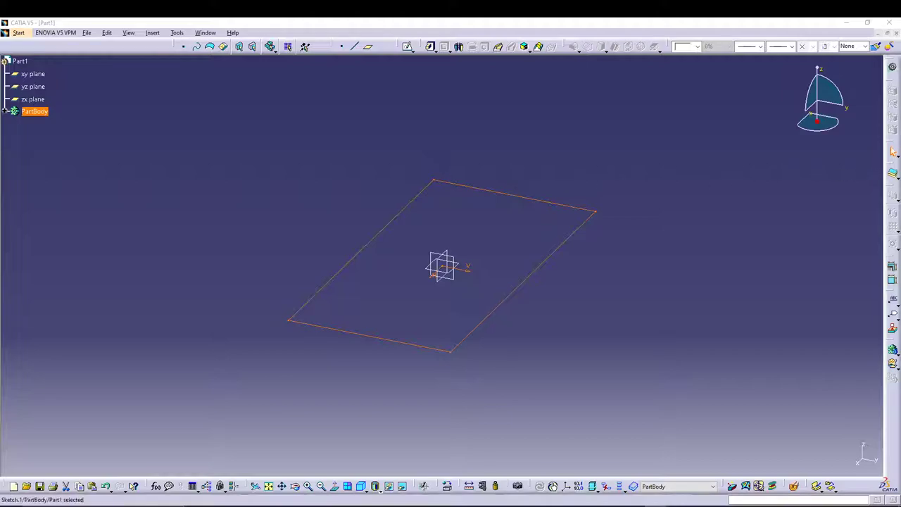
- Pad the rectangle sketch to a length of 4 in
{"action": "left_click", "coordinate": [430, 46]}
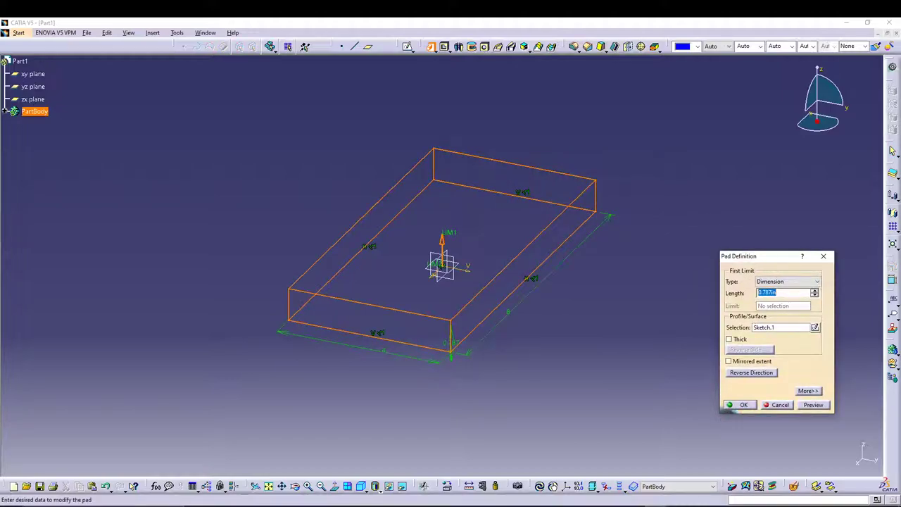
{"action": "type", "text": "4"}
{"action": "left_click", "coordinate": [805, 407]}
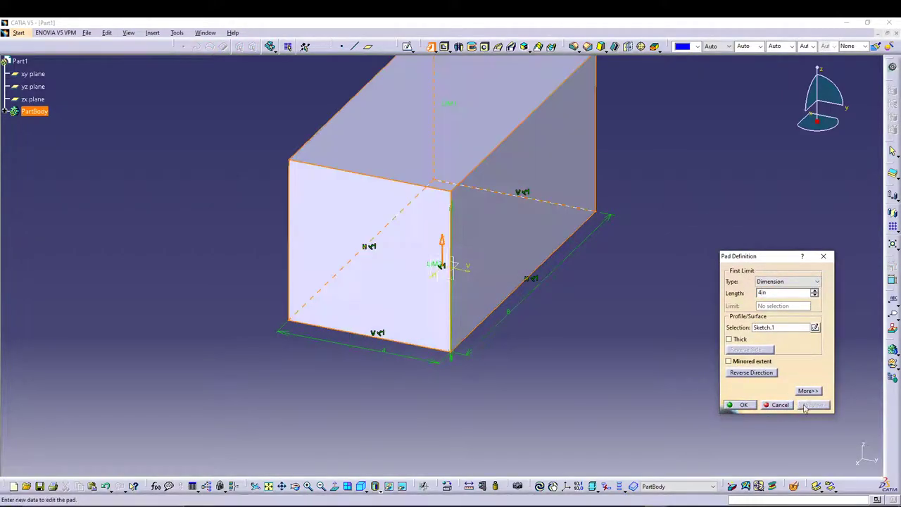
{"action": "left_click", "coordinate": [743, 405]}
- Start a draft and choose the block's four side faces as the faces to draft
{"action": "middle_click_drag", "start_coordinate": [591, 313], "coordinate": [579, 353]}
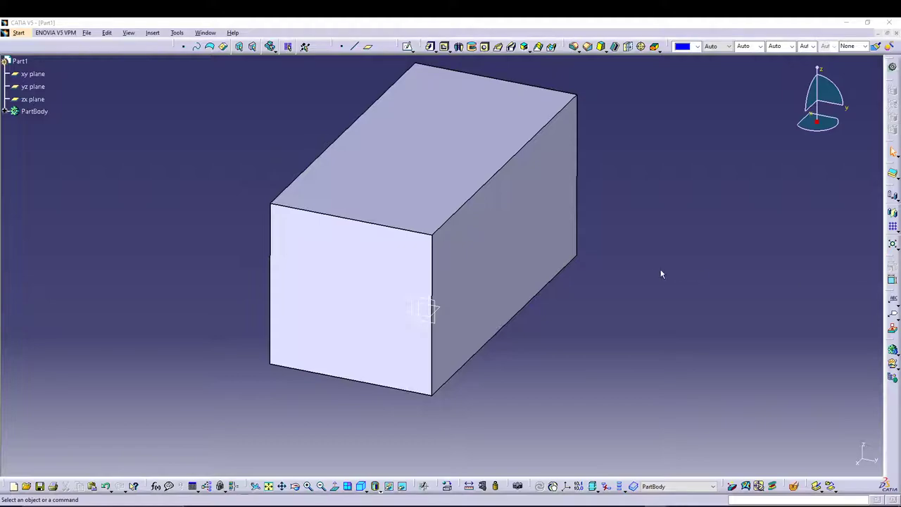
{"action": "left_click", "coordinate": [600, 46]}
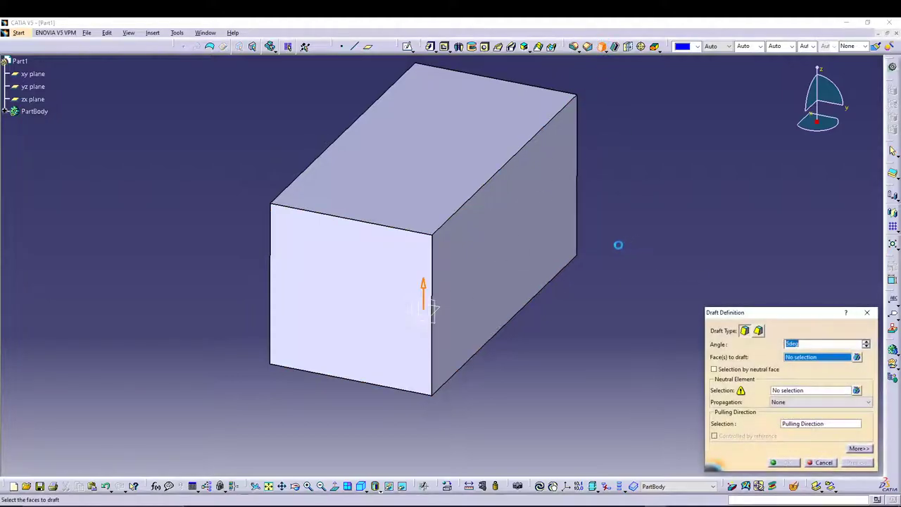
{"action": "left_click", "coordinate": [527, 237]}
{"action": "left_click", "coordinate": [311, 295]}
{"action": "middle_click_drag", "start_coordinate": [209, 256], "coordinate": [495, 261]}
{"action": "left_click", "coordinate": [495, 261]}
{"action": "middle_click_drag", "start_coordinate": [202, 256], "coordinate": [364, 273]}
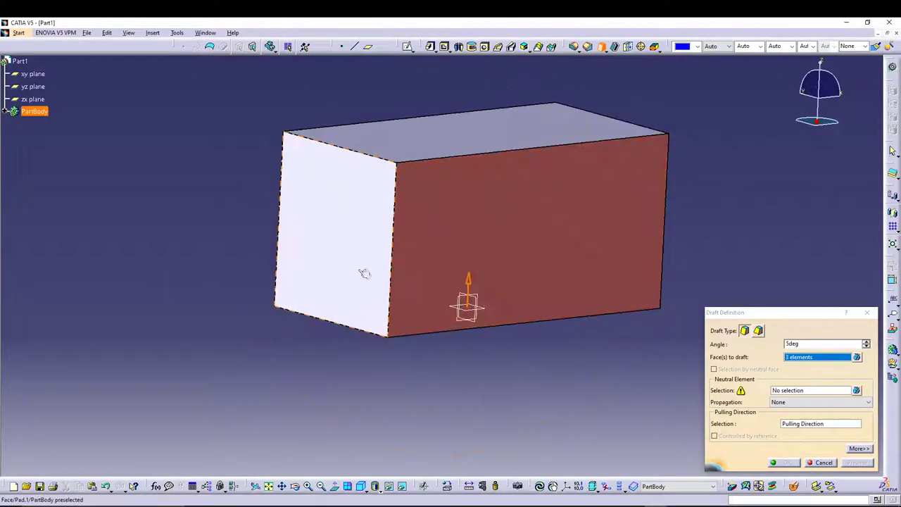
{"action": "left_click", "coordinate": [364, 273]}
{"action": "middle_click_drag", "start_coordinate": [581, 370], "coordinate": [528, 238]}
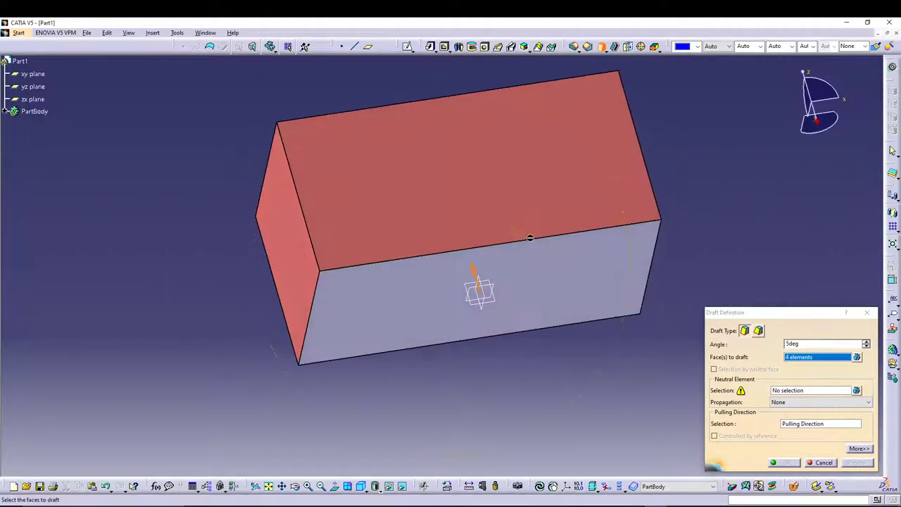
- Use the block's bottom face as the draft's neutral element, adjust the draft angle and apply the draft
{"action": "left_click", "coordinate": [827, 392]}
{"action": "left_click", "coordinate": [529, 304]}
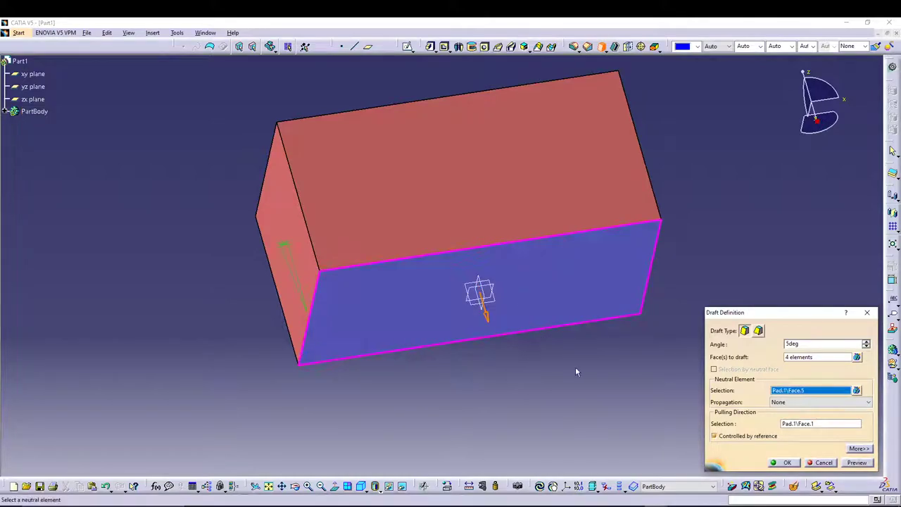
{"action": "left_click", "coordinate": [772, 344]}
{"action": "key", "text": "Return"}
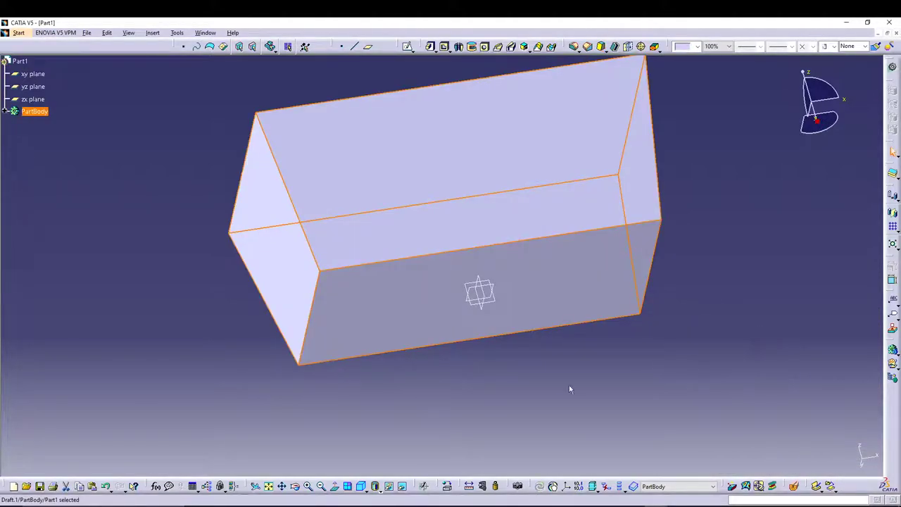
- Fillet the drafted block's four upright corner edges with a 0.75 in radius
{"action": "left_click", "coordinate": [361, 487]}
{"action": "left_click", "coordinate": [361, 489]}
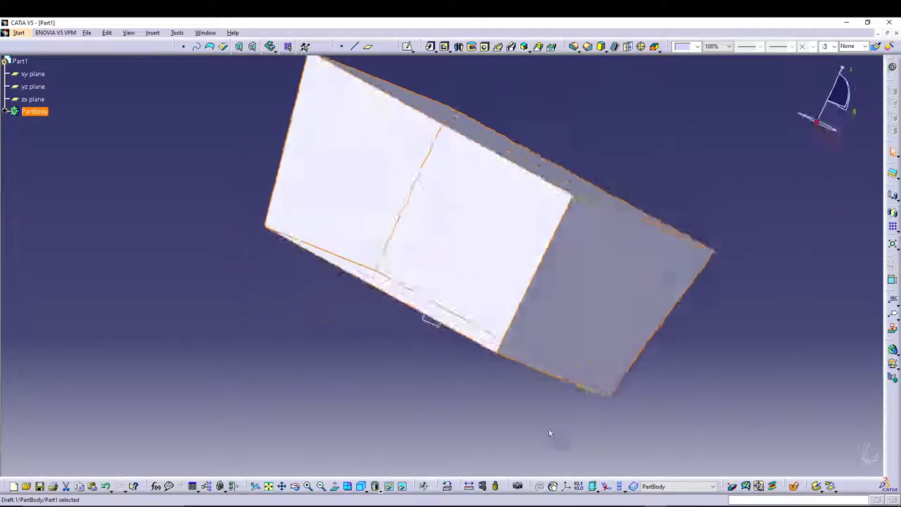
{"action": "mouse_move", "coordinate": [464, 378]}
{"action": "middle_mouse_down"}
{"action": "mouse_move", "coordinate": [562, 307]}
{"action": "mouse_move", "coordinate": [432, 368]}
{"action": "mouse_move", "coordinate": [223, 297]}
{"action": "mouse_move", "coordinate": [350, 349]}
{"action": "mouse_move", "coordinate": [470, 362]}
{"action": "middle_mouse_up"}
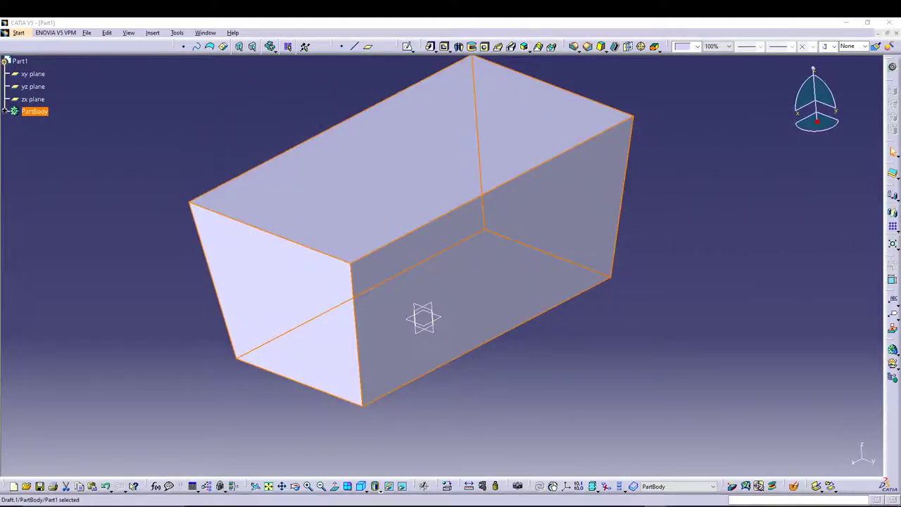
{"action": "left_click", "coordinate": [574, 46]}
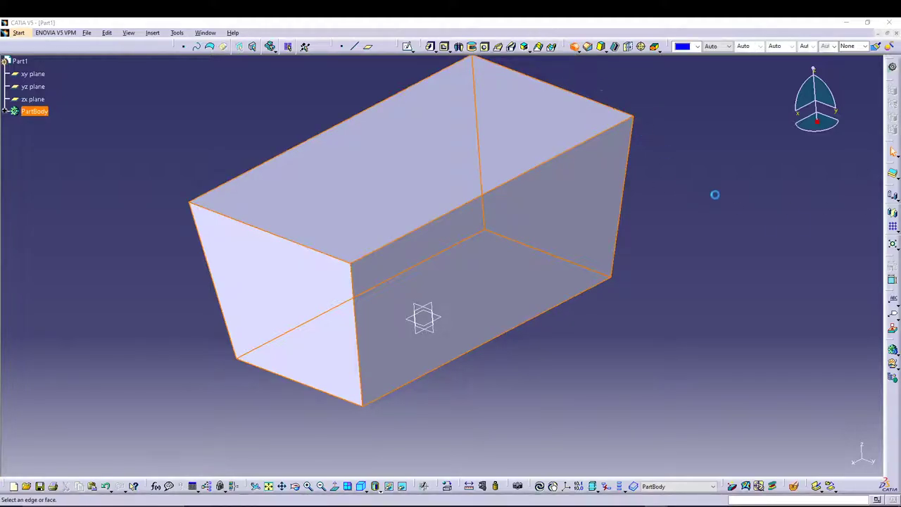
{"action": "left_click", "coordinate": [623, 189]}
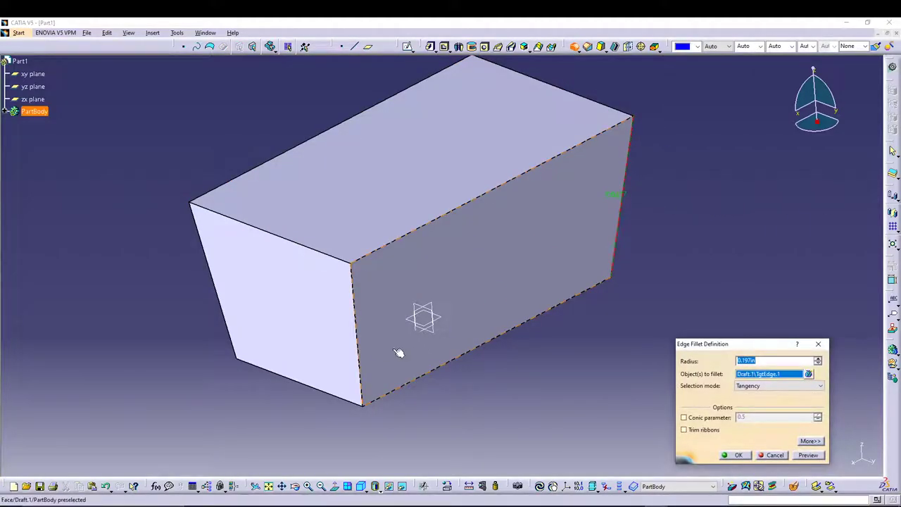
{"action": "left_click", "coordinate": [356, 334]}
{"action": "left_click", "coordinate": [211, 275]}
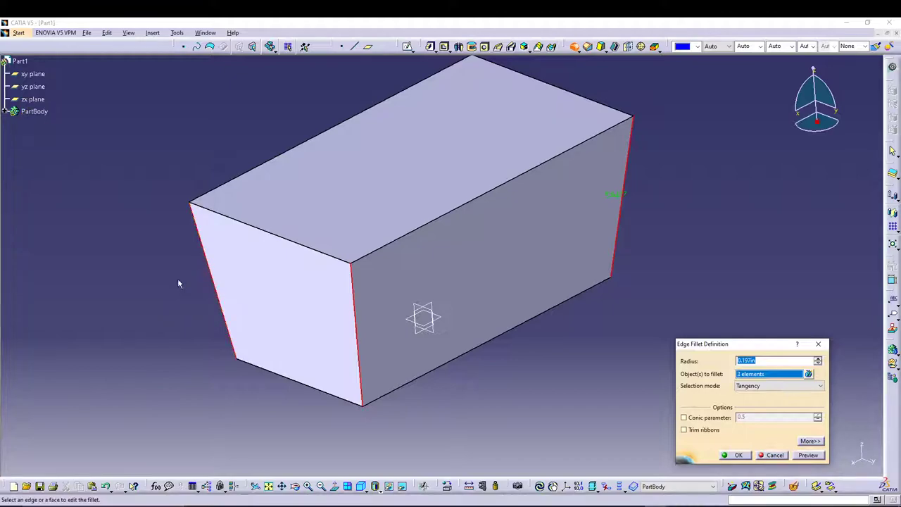
{"action": "middle_click_drag", "start_coordinate": [143, 302], "coordinate": [388, 233]}
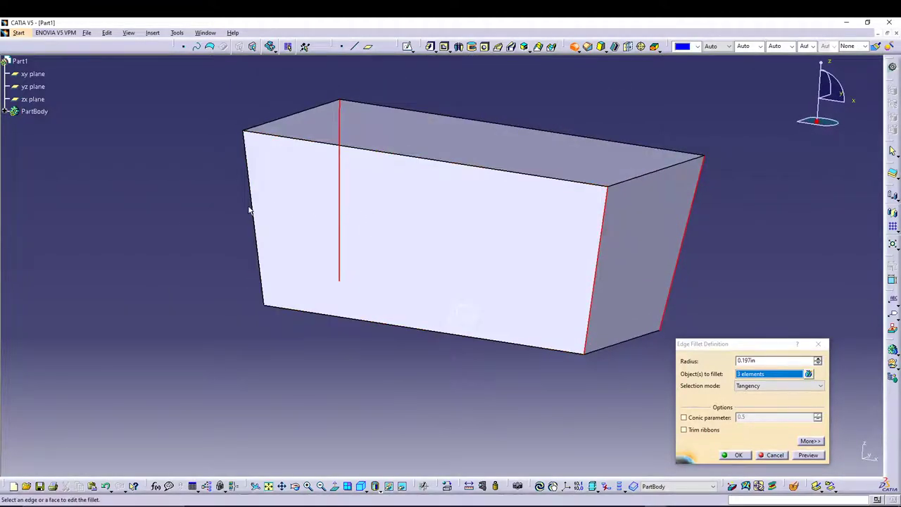
{"action": "left_click", "coordinate": [255, 203]}
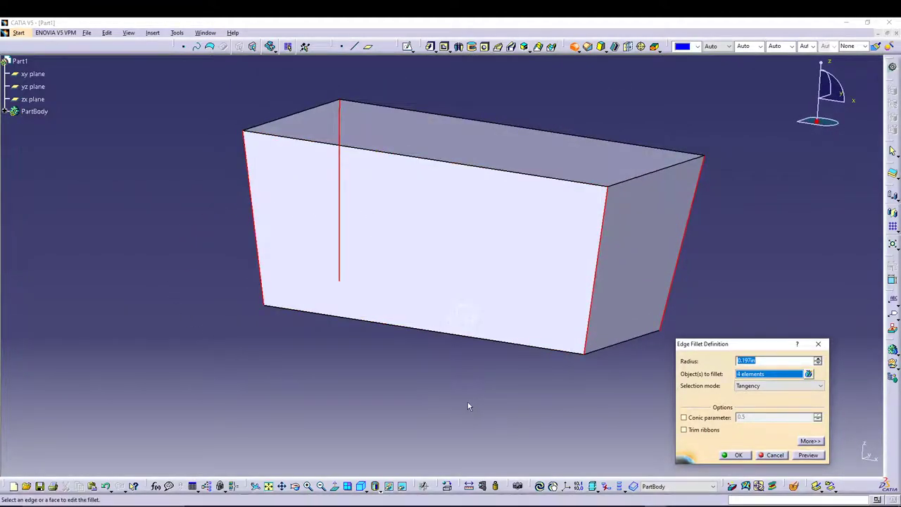
{"action": "key", "text": "BackSpace"}
{"action": "key", "text": "Return"}
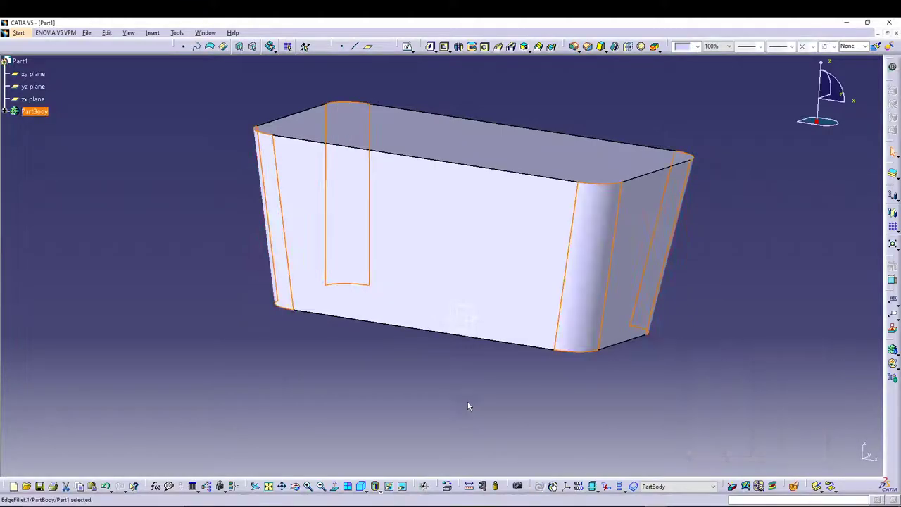
{"action": "left_click", "coordinate": [617, 372]}
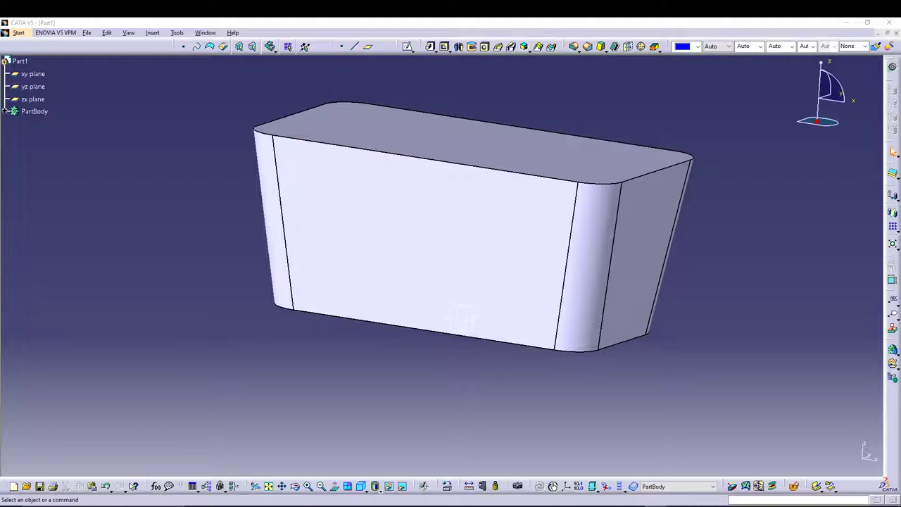
- Fillet the edge loop around the block's bottom face with a 0.375 in radius
{"action": "left_click", "coordinate": [573, 46]}
{"action": "left_click", "coordinate": [539, 347]}
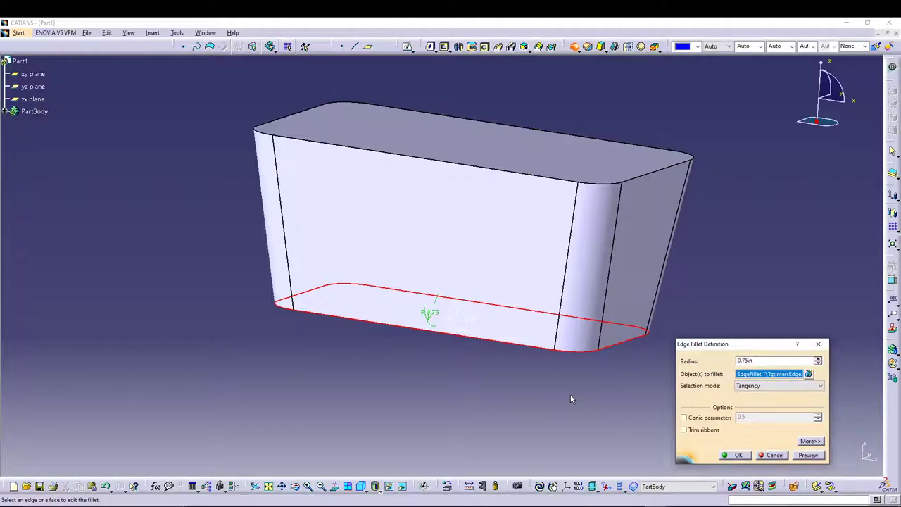
{"action": "left_click", "coordinate": [808, 455]}
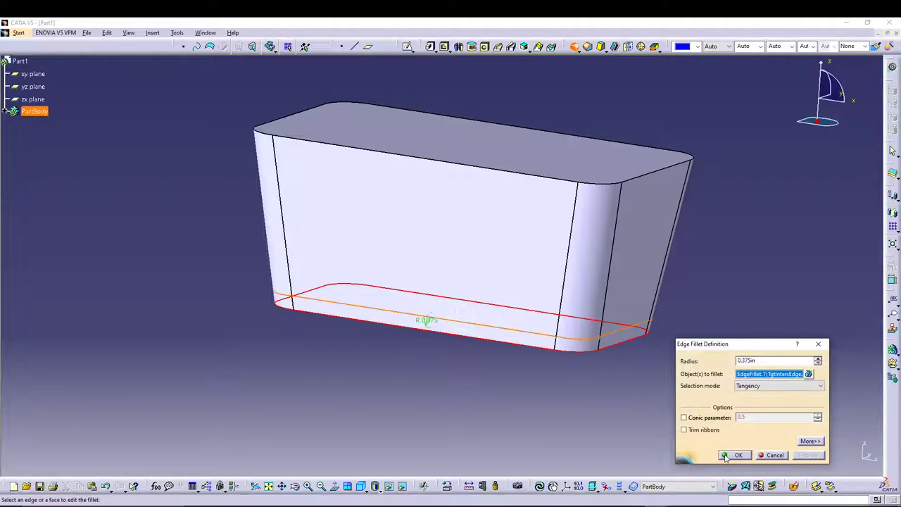
{"action": "left_click", "coordinate": [736, 455]}
- Insert a new body into the part and acknowledge the insertion warning
{"action": "middle_click_drag", "start_coordinate": [631, 419], "coordinate": [476, 392]}
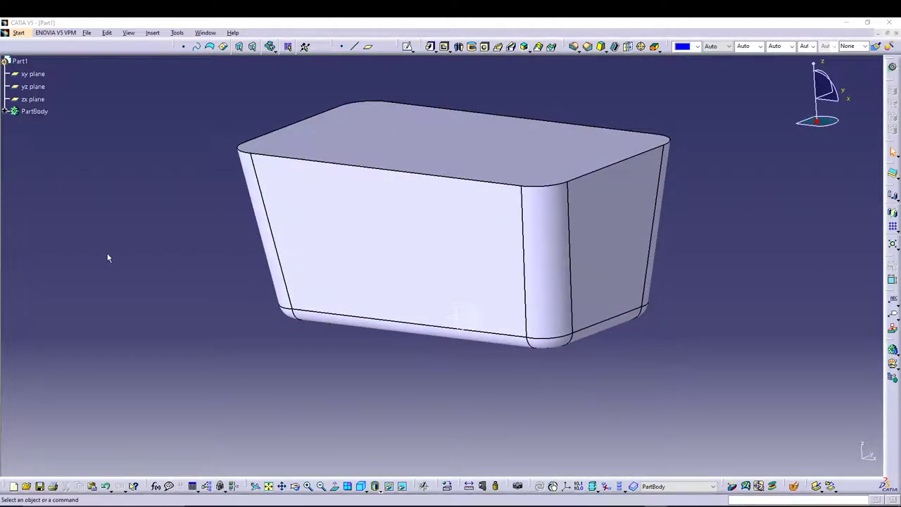
{"action": "middle_click_drag", "start_coordinate": [520, 122], "coordinate": [499, 89]}
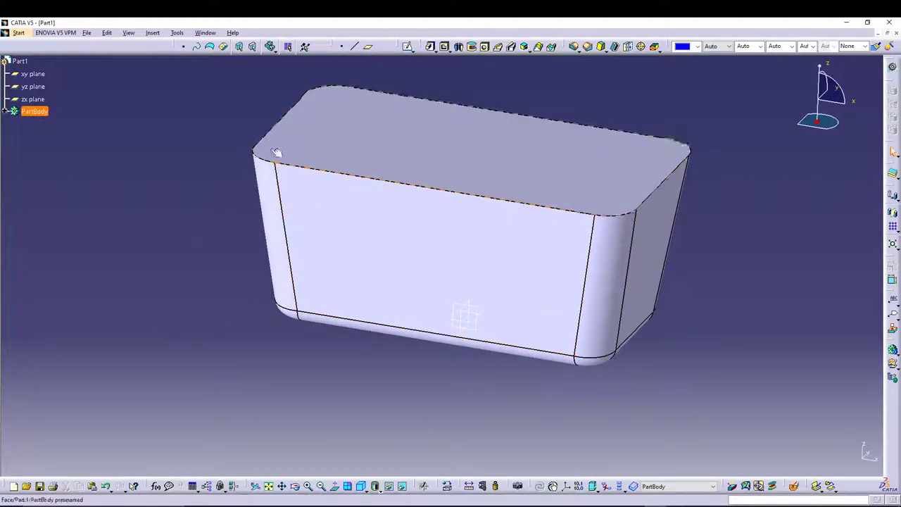
{"action": "middle_click_drag", "start_coordinate": [720, 246], "coordinate": [721, 281]}
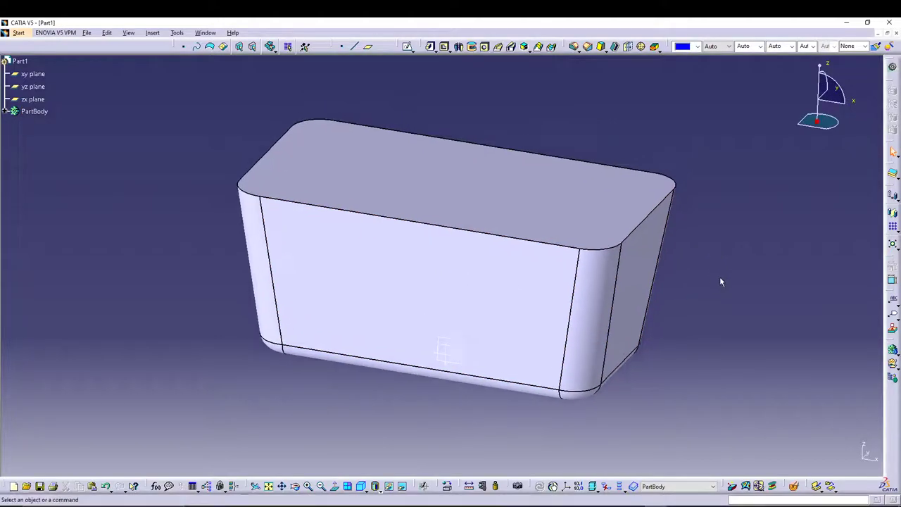
{"action": "left_click", "coordinate": [152, 33]}
{"action": "left_click", "coordinate": [161, 55]}
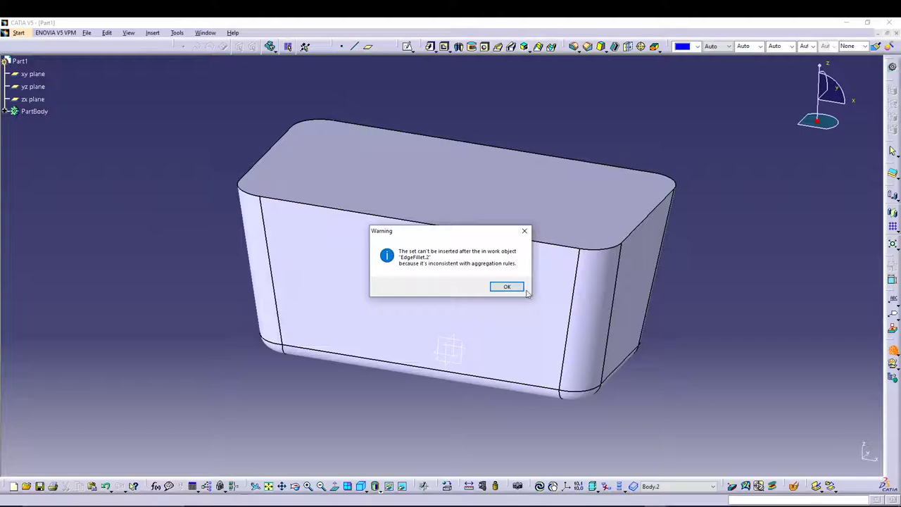
{"action": "key", "text": "Return"}
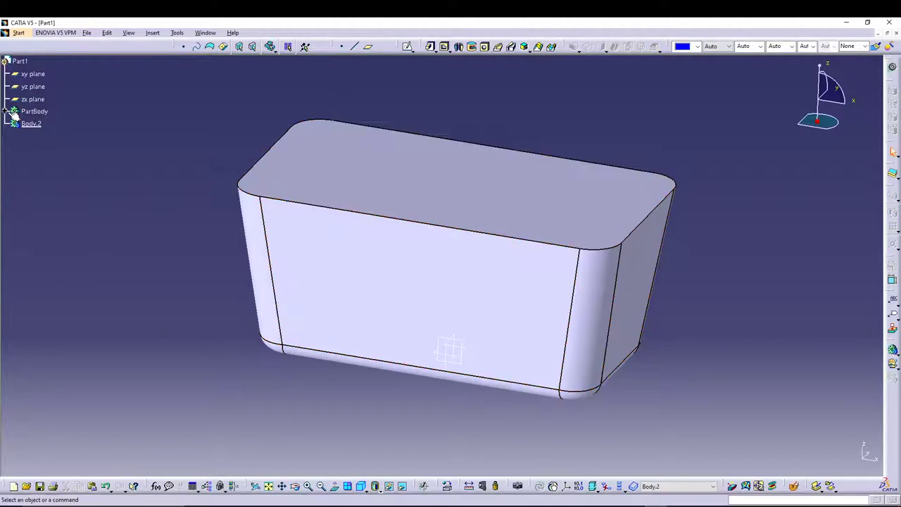
- Rename the original part body as BASE_SHAPE
{"action": "right_click", "coordinate": [35, 113]}
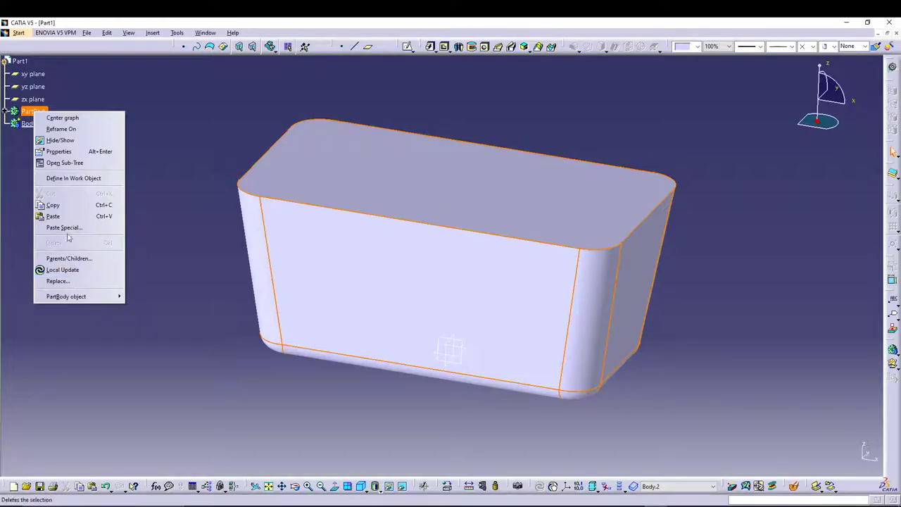
{"action": "left_click", "coordinate": [59, 151]}
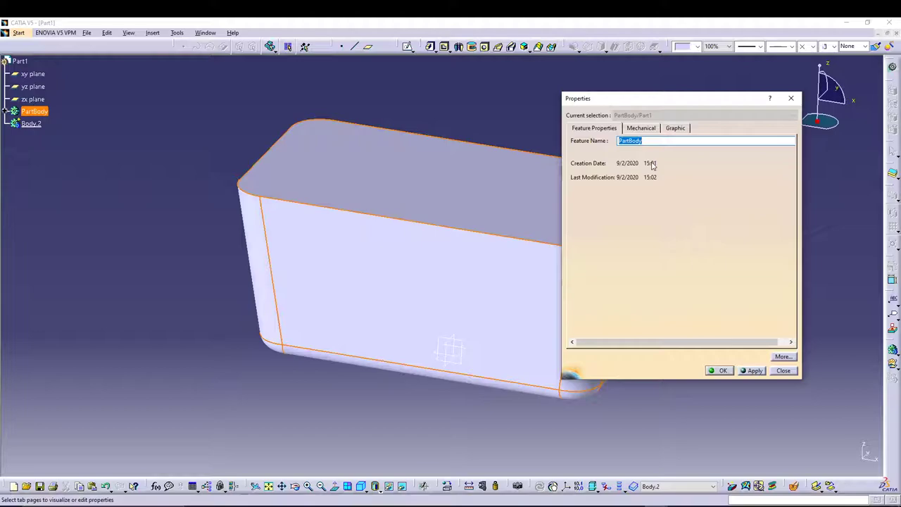
{"action": "type", "text": "BAS"}
{"action": "key", "text": "BackSpace"}
{"action": "key", "text": "BackSpace"}
{"action": "type", "text": "SE"}
{"action": "key", "text": "Return"}
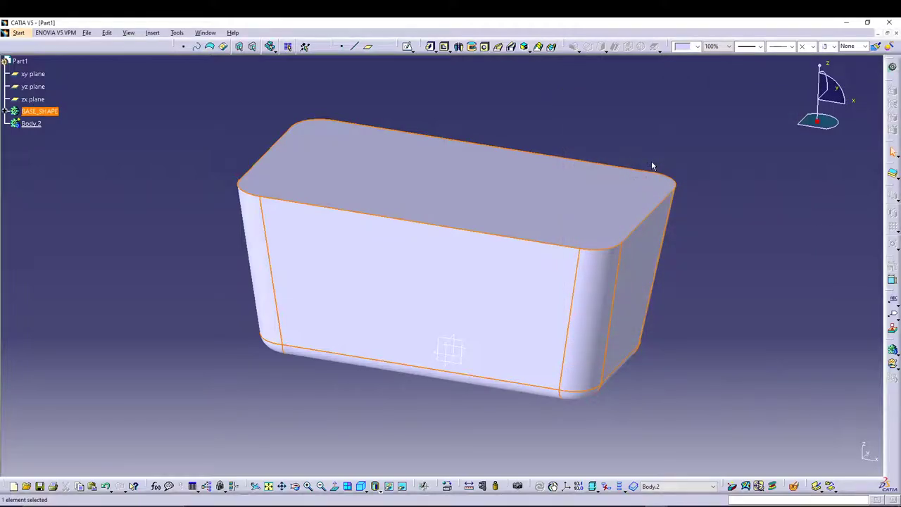
{"action": "left_click", "coordinate": [81, 141]}
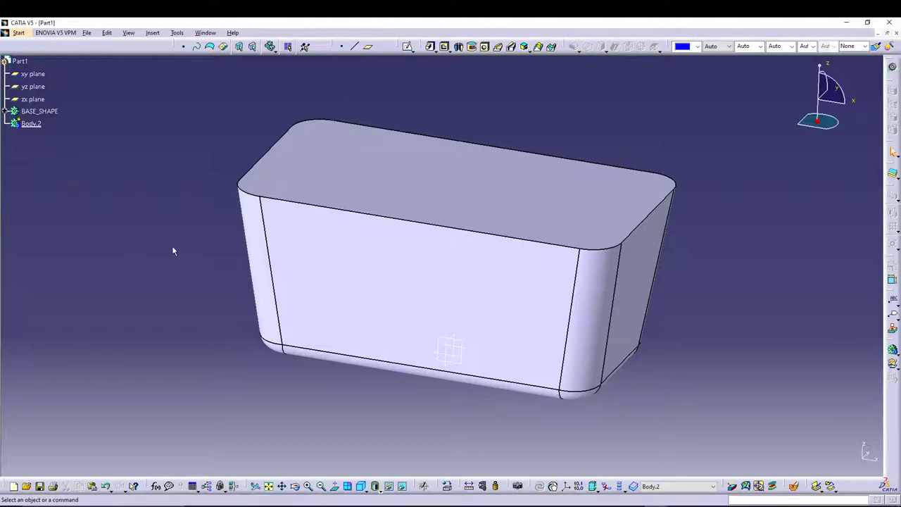
- Sketch a U-shaped profile on the yz plane by projecting the base shape's outer side, corner and bottom edges, and exit the sketch
{"action": "left_click", "coordinate": [44, 90]}
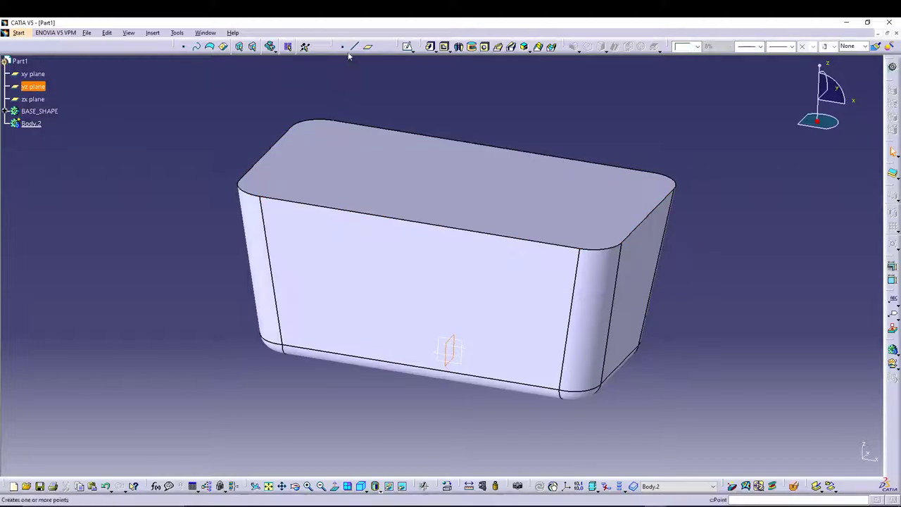
{"action": "left_click", "coordinate": [401, 47]}
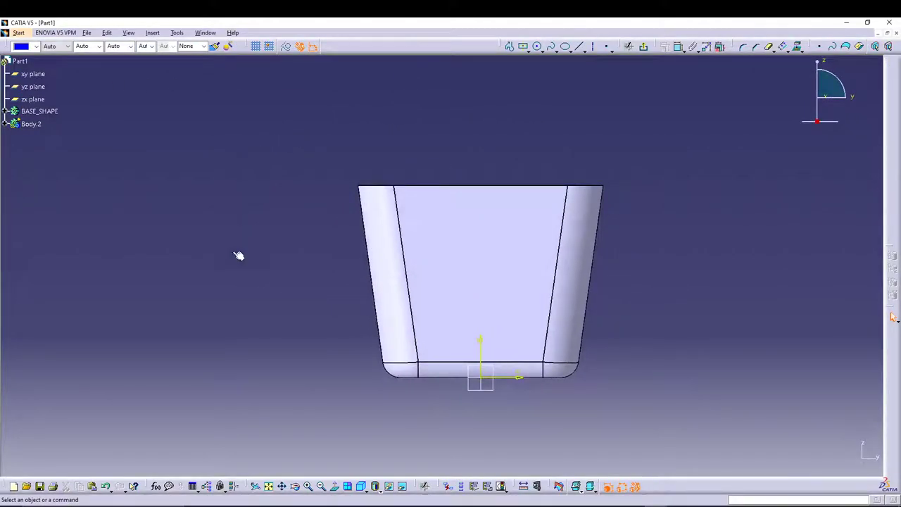
{"action": "left_click", "coordinate": [366, 222]}
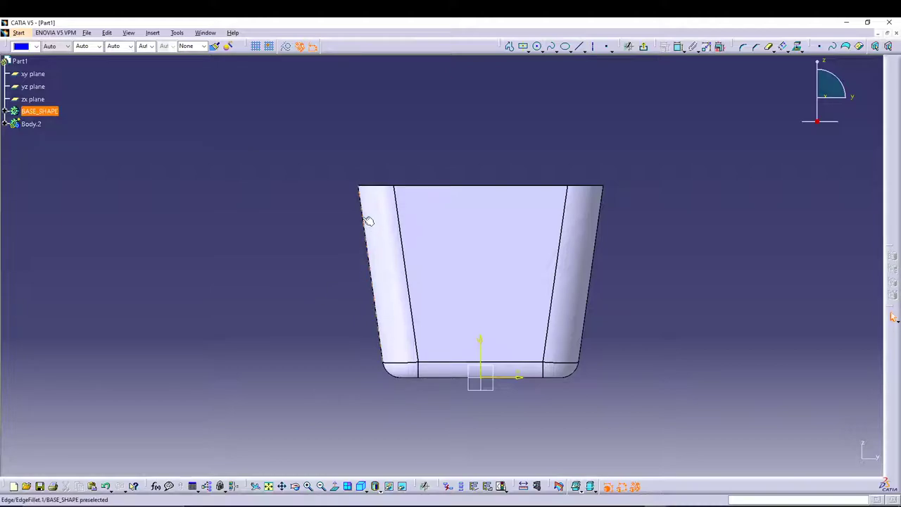
{"action": "left_click", "coordinate": [390, 373], "text": "ctrl"}
{"action": "left_click", "coordinate": [406, 377], "text": "ctrl"}
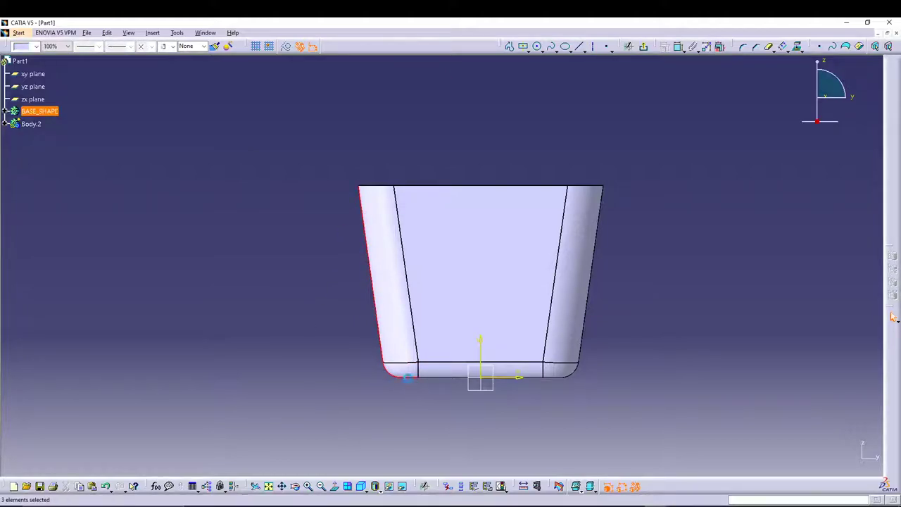
{"action": "left_click", "coordinate": [431, 377], "text": "ctrl"}
{"action": "left_click", "coordinate": [552, 376], "text": "ctrl"}
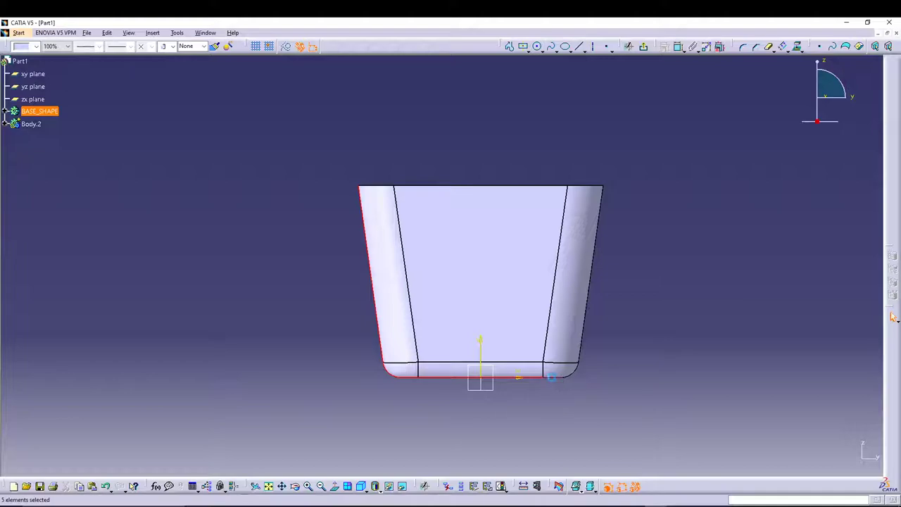
{"action": "left_click", "coordinate": [588, 332], "text": "ctrl"}
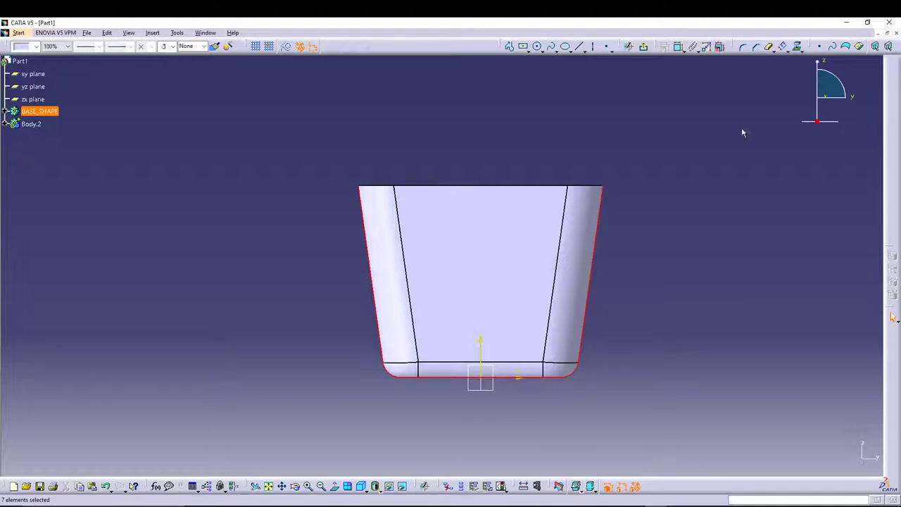
{"action": "left_click", "coordinate": [798, 47]}
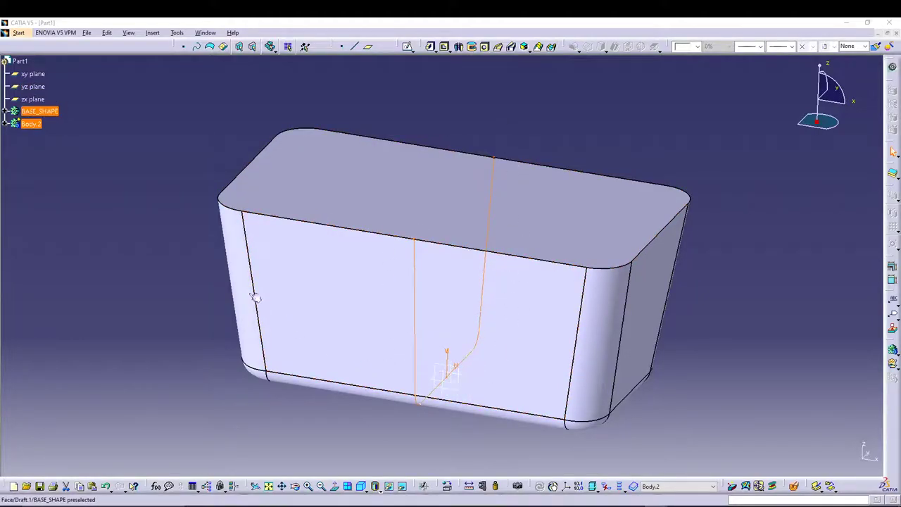
{"action": "left_click", "coordinate": [155, 241]}
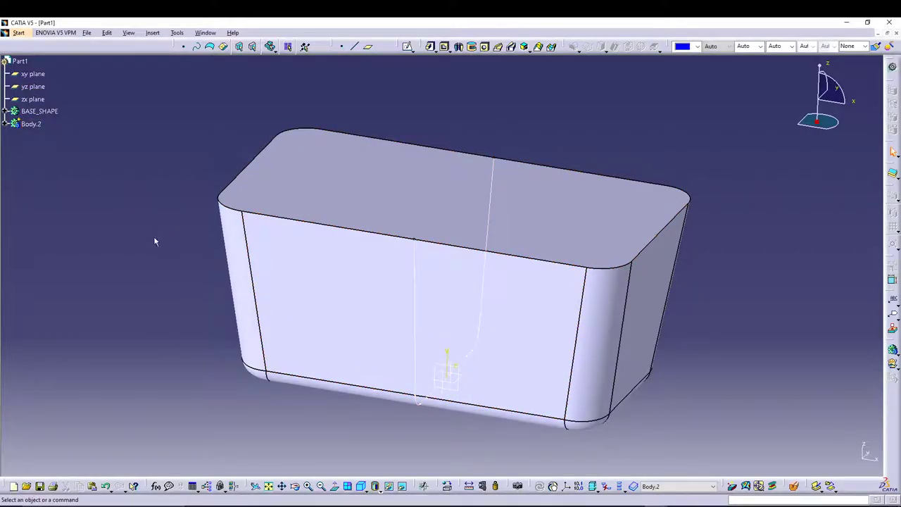
- Create a reference plane normal to the U-shaped sketch curve at its upper end point on the block's front side
{"action": "left_click", "coordinate": [369, 47]}
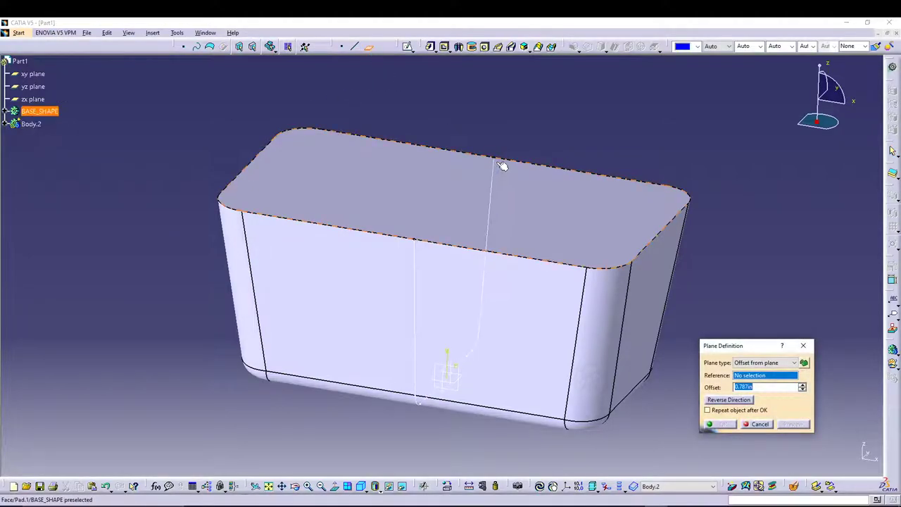
{"action": "left_click", "coordinate": [417, 241]}
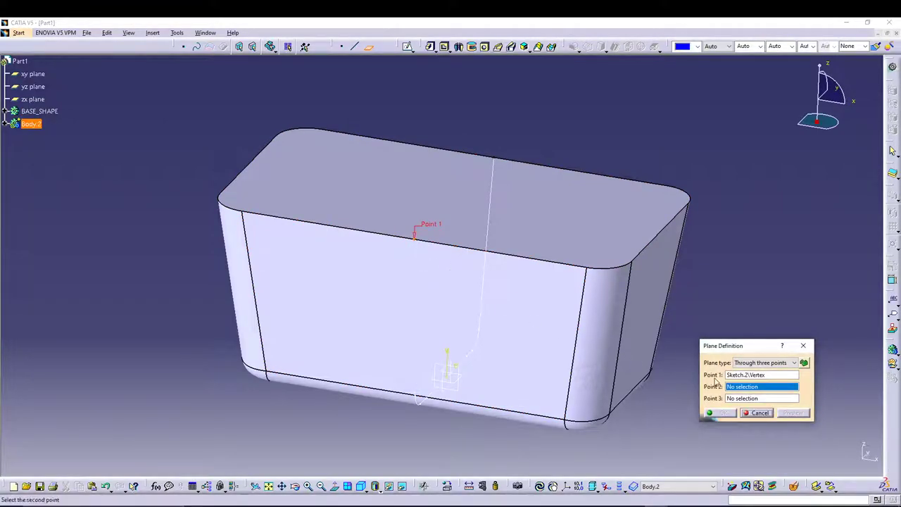
{"action": "left_click", "coordinate": [756, 362]}
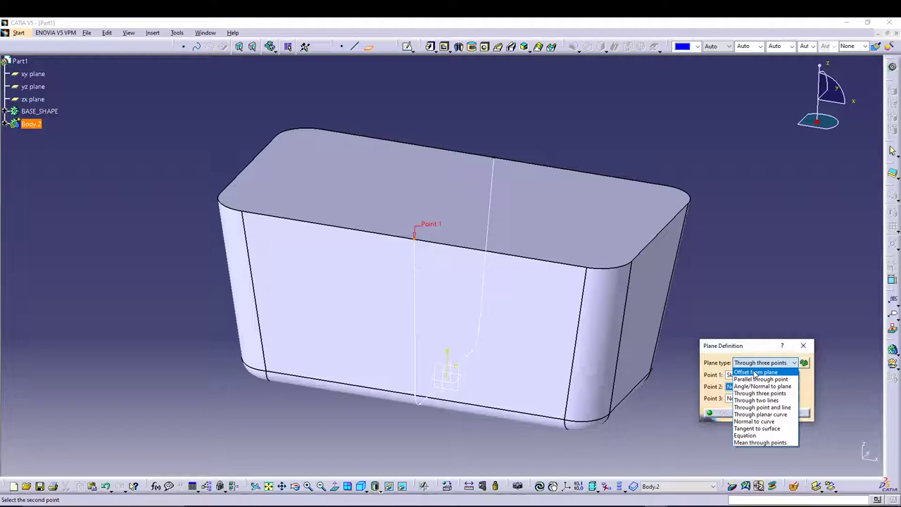
{"action": "left_click", "coordinate": [755, 372]}
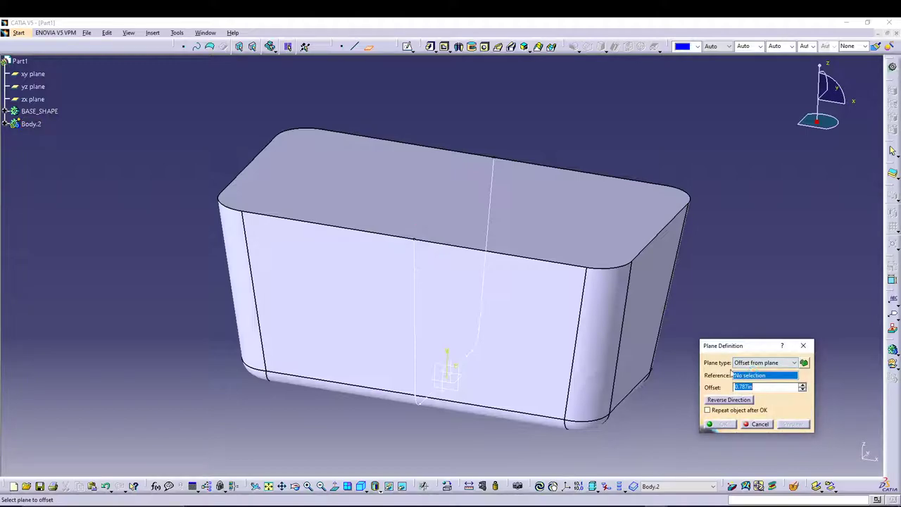
{"action": "left_click", "coordinate": [414, 273]}
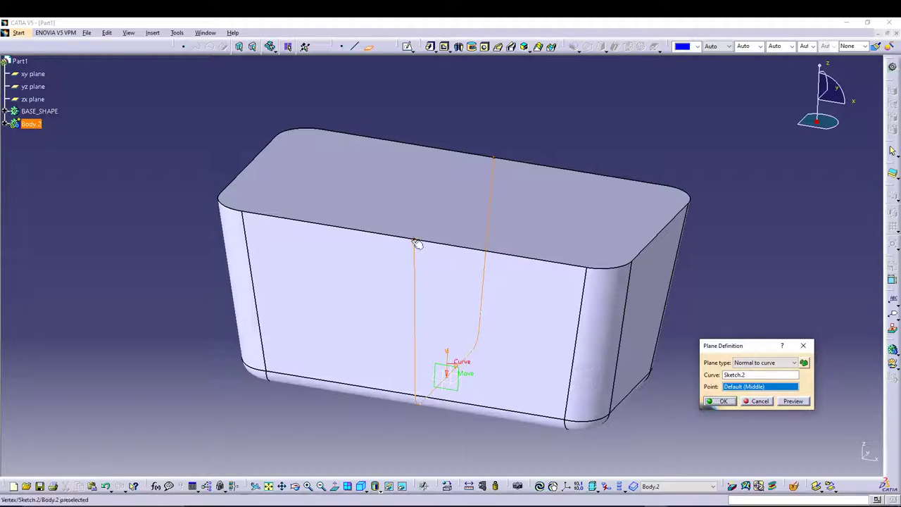
{"action": "left_click", "coordinate": [416, 242]}
{"action": "left_click", "coordinate": [725, 401]}
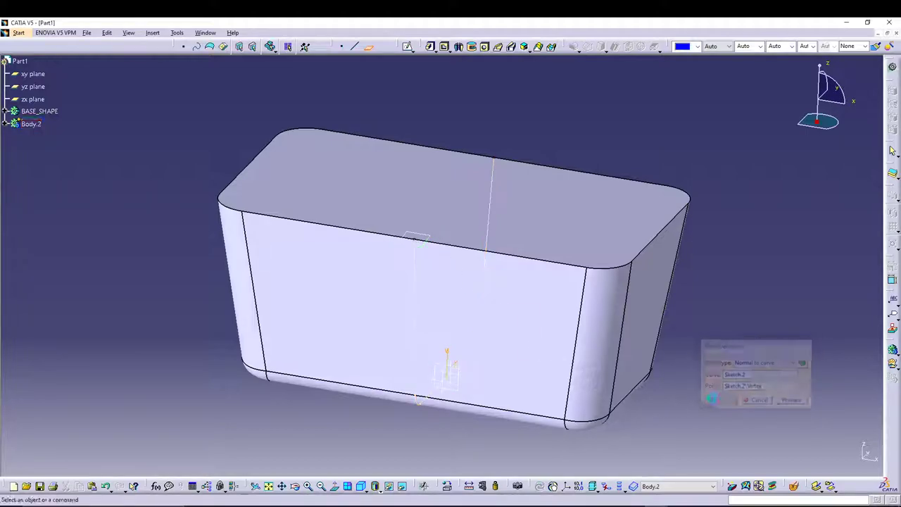
- Start a sketch on the new reference plane and draw a circle about 0.83 in in diameter clear of the block
{"action": "left_click", "coordinate": [406, 46]}
{"action": "left_click", "coordinate": [415, 239]}
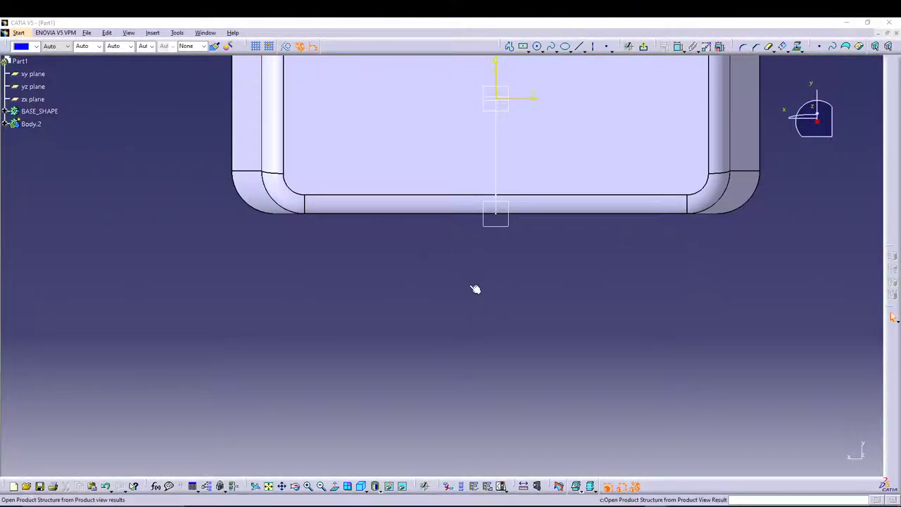
{"action": "middle_click_drag", "start_coordinate": [483, 275], "coordinate": [472, 364]}
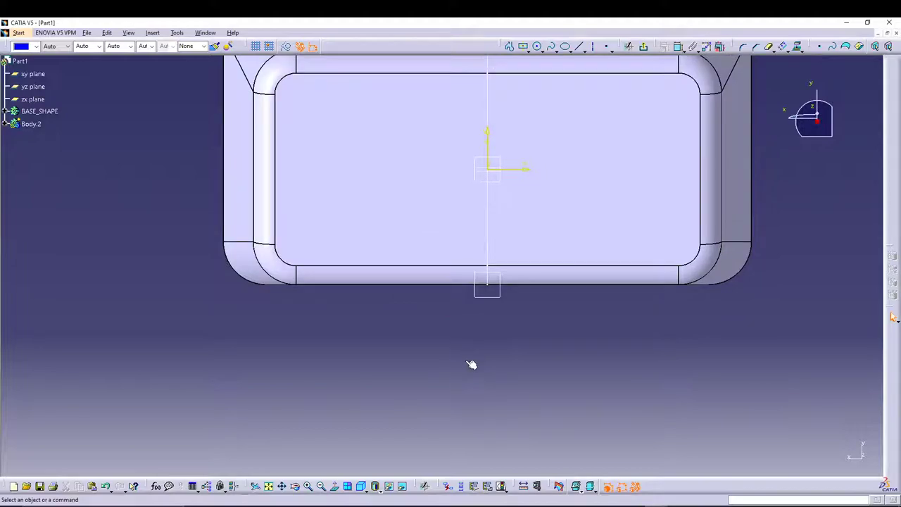
{"action": "left_click", "coordinate": [537, 46]}
{"action": "left_click", "coordinate": [567, 331]}
{"action": "left_click", "coordinate": [584, 313]}
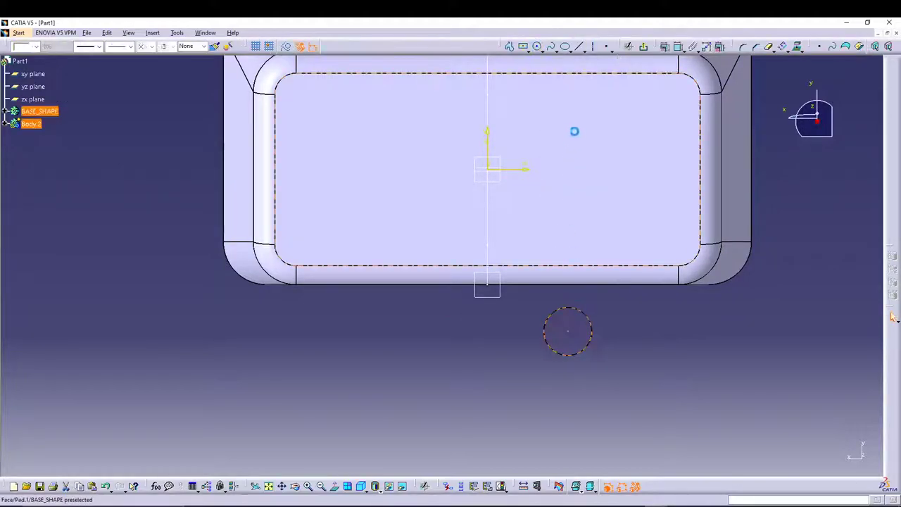
- Dimension the circle's diameter and set it to 0.125 in
{"action": "left_click", "coordinate": [665, 49]}
{"action": "left_click", "coordinate": [632, 354]}
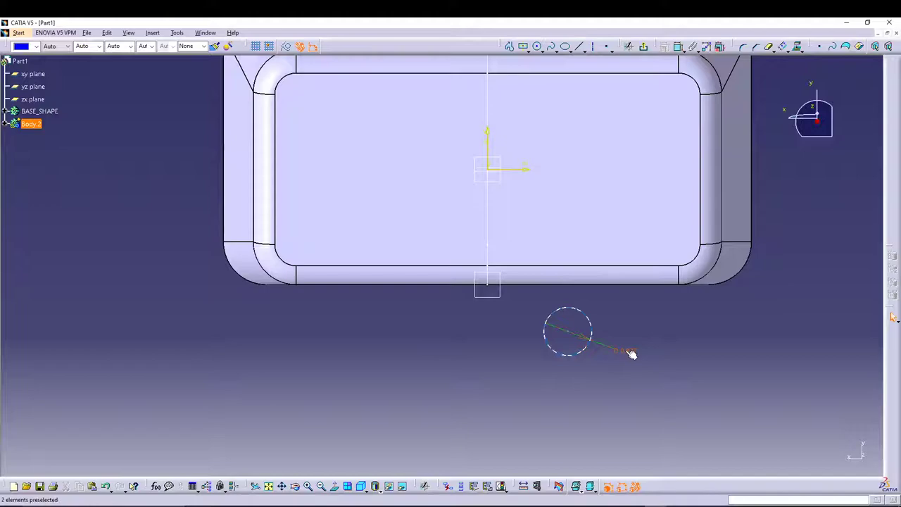
{"action": "double_click", "coordinate": [625, 350]}
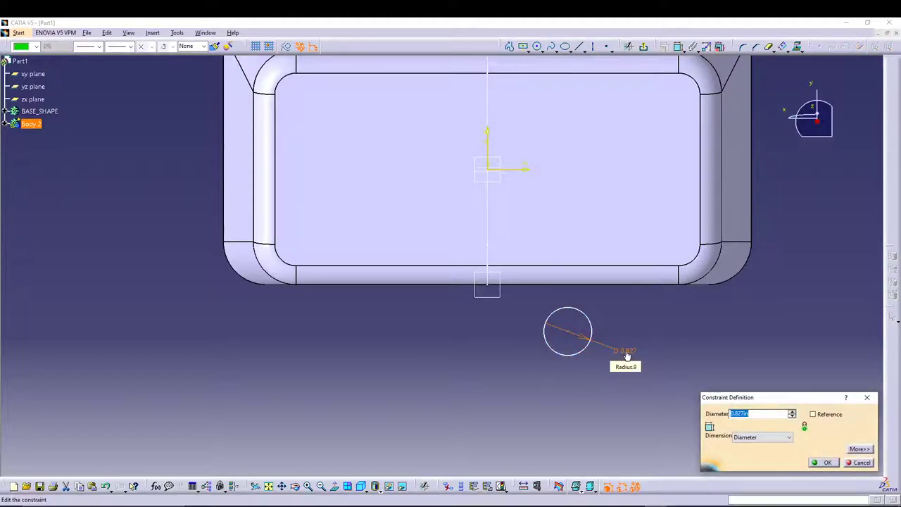
{"action": "key", "text": "BackSpace"}
{"action": "left_click", "coordinate": [823, 462]}
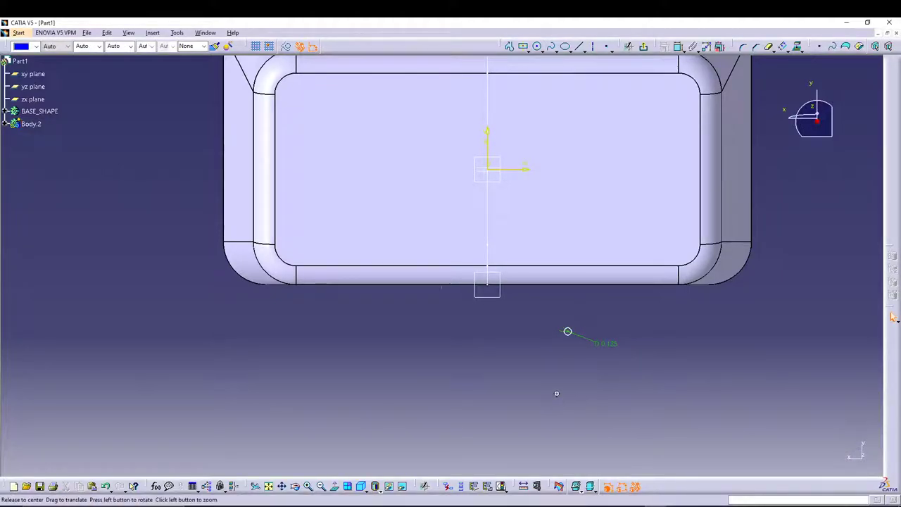
- Make the circle's centre coincident with the upper end point of the U-shaped sketch and exit the sketch
{"action": "mouse_move", "coordinate": [555, 390]}
{"action": "middle_mouse_down"}
{"action": "mouse_move", "coordinate": [490, 360]}
{"action": "mouse_move", "coordinate": [490, 346]}
{"action": "middle_mouse_up"}
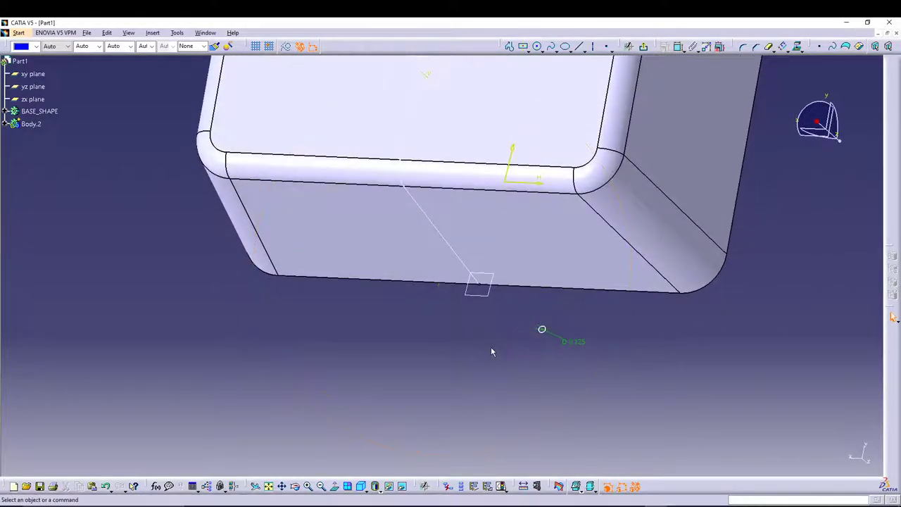
{"action": "left_click", "coordinate": [483, 286]}
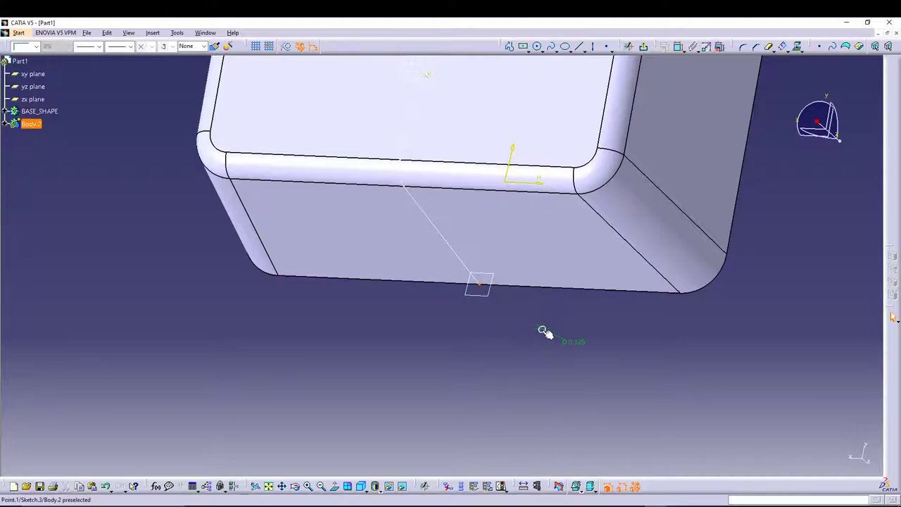
{"action": "left_click", "coordinate": [542, 330], "text": "ctrl"}
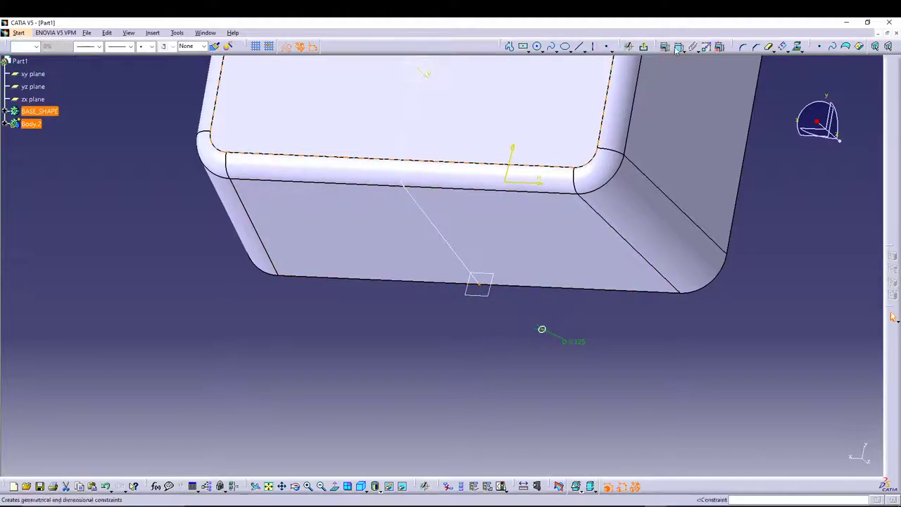
{"action": "right_click", "coordinate": [758, 381]}
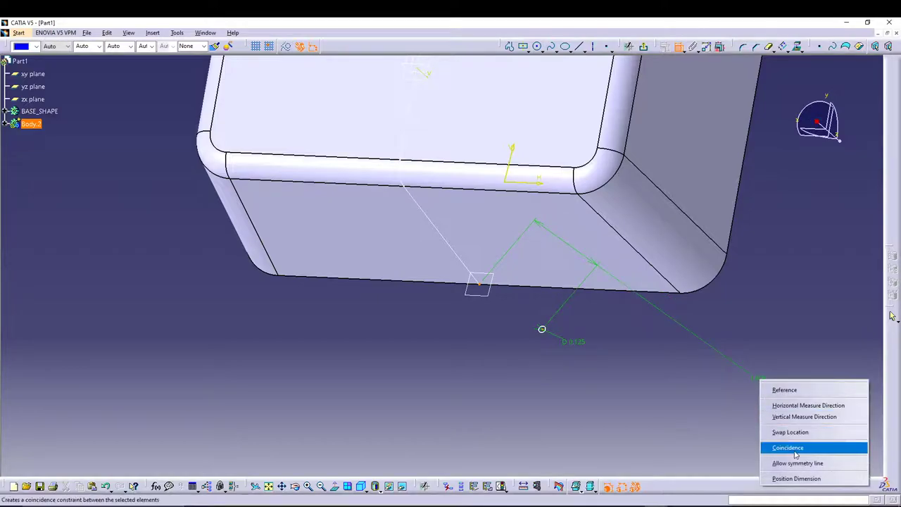
{"action": "left_click", "coordinate": [804, 447]}
{"action": "left_click", "coordinate": [644, 47]}
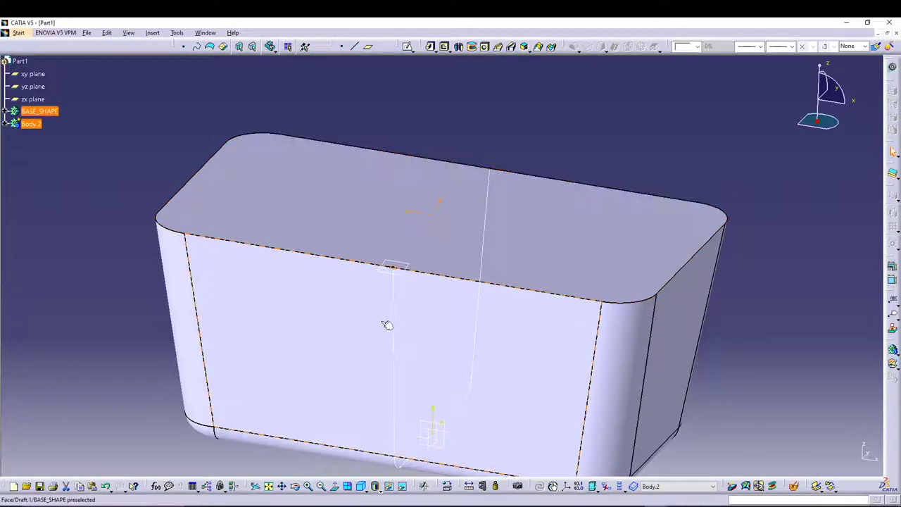
- Create a rib that sweeps the circle profile along the U-shaped sketch as center curve, keeping the angle
{"action": "left_click", "coordinate": [498, 47]}
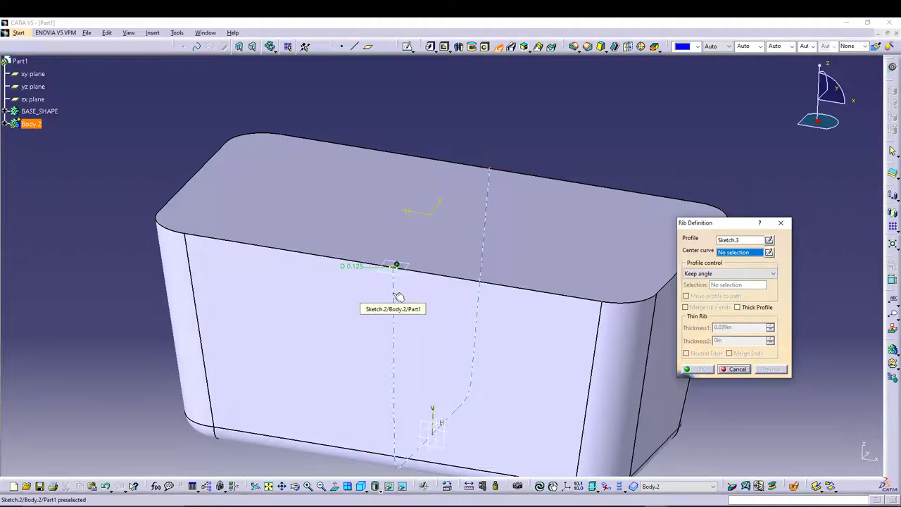
{"action": "left_click", "coordinate": [396, 295]}
{"action": "left_click", "coordinate": [703, 368]}
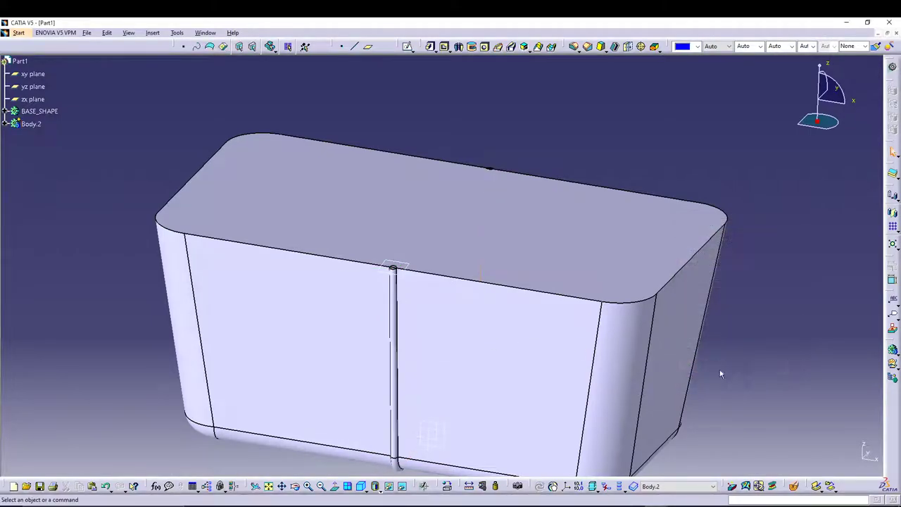
- Hide BASE_SHAPE to inspect the swept U-shaped wire on its own, and show the body again
{"action": "middle_click_drag", "start_coordinate": [519, 295], "coordinate": [508, 260]}
{"action": "right_click", "coordinate": [54, 112]}
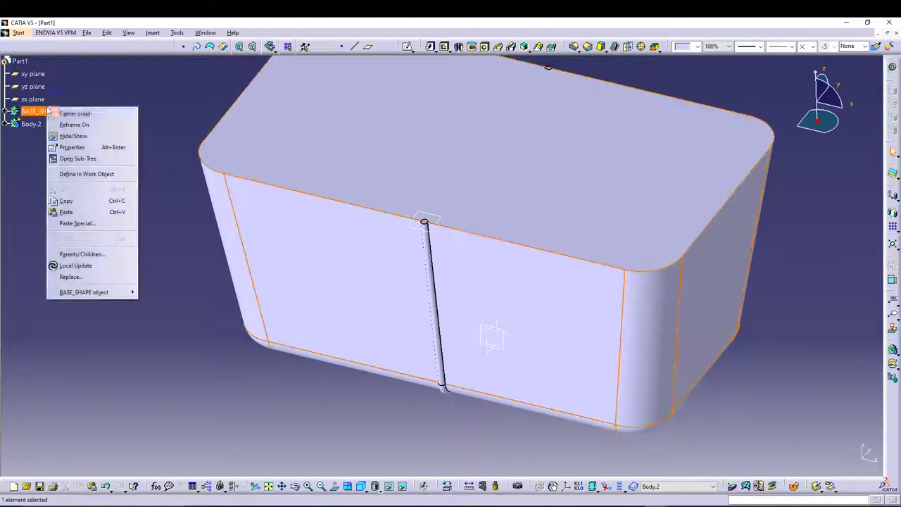
{"action": "left_click", "coordinate": [92, 135]}
{"action": "middle_click_drag", "start_coordinate": [354, 370], "coordinate": [294, 287]}
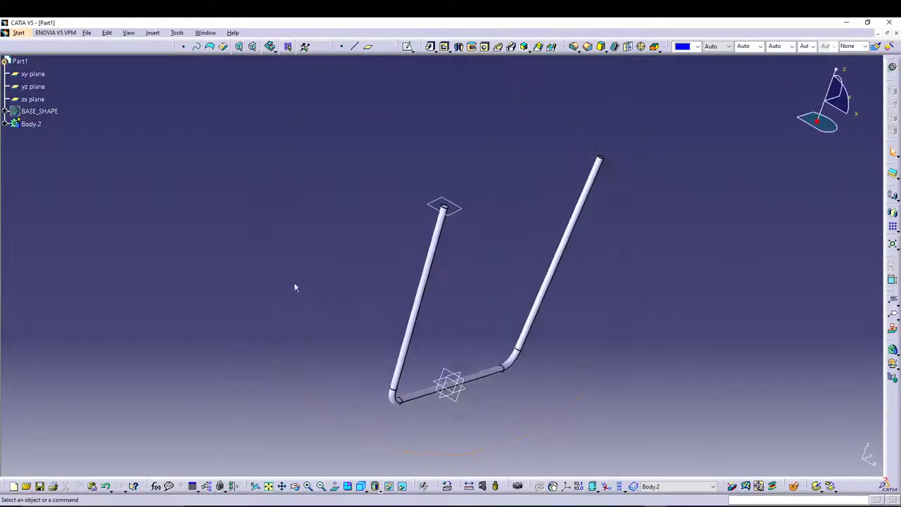
{"action": "right_click", "coordinate": [51, 112]}
{"action": "left_click", "coordinate": [71, 139]}
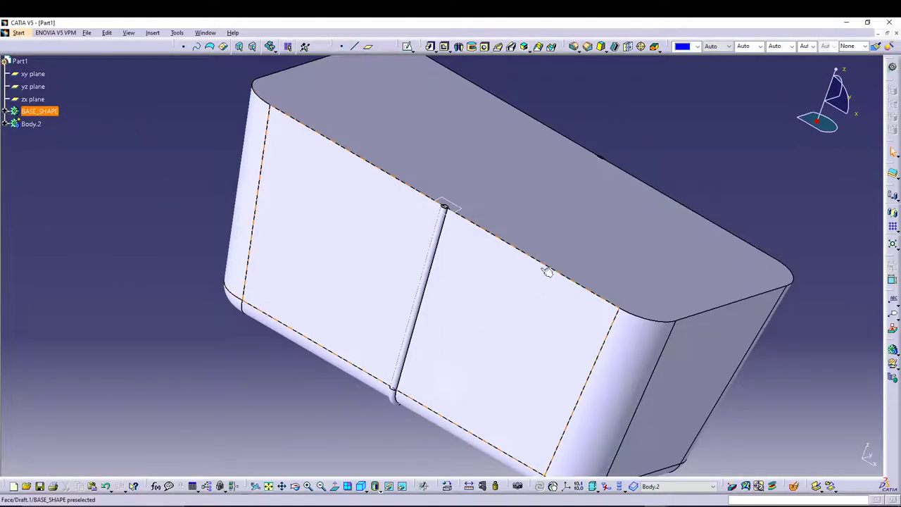
- Set up a rectangular pattern of the wire rib by instances and length, with 4 instances over 3.303 in
{"action": "left_click", "coordinate": [361, 485]}
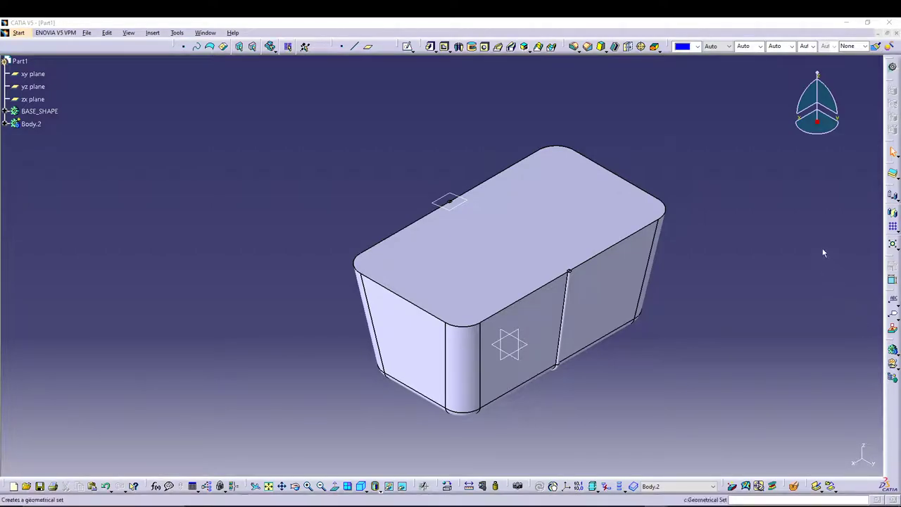
{"action": "left_click", "coordinate": [5, 125]}
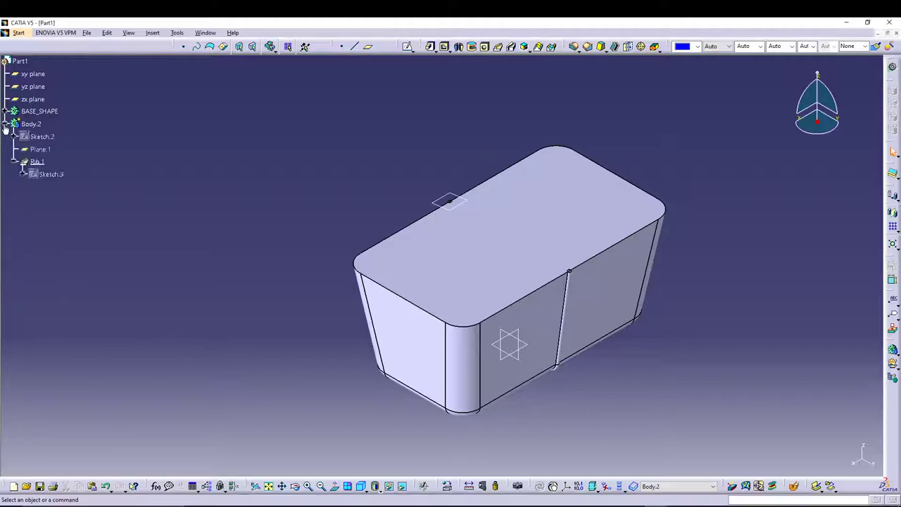
{"action": "left_click", "coordinate": [37, 161]}
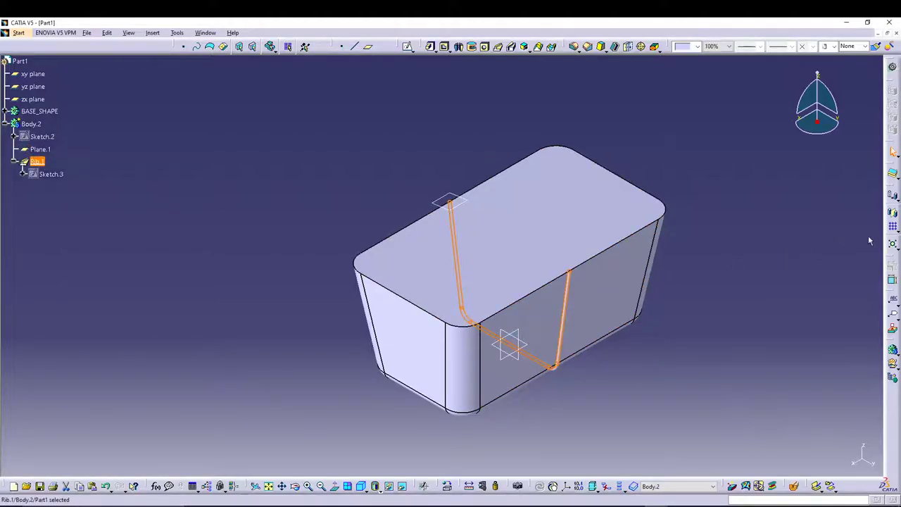
{"action": "left_click", "coordinate": [891, 227]}
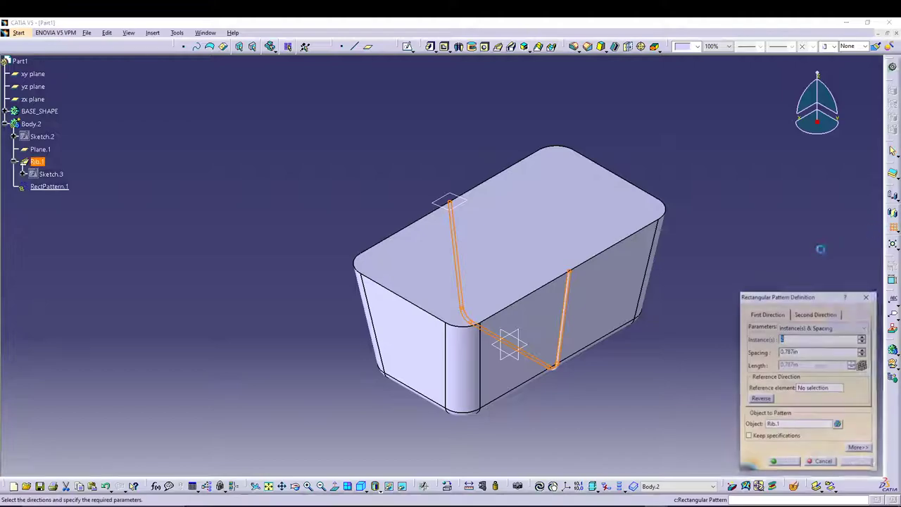
{"action": "left_click", "coordinate": [820, 327]}
{"action": "left_click", "coordinate": [795, 338]}
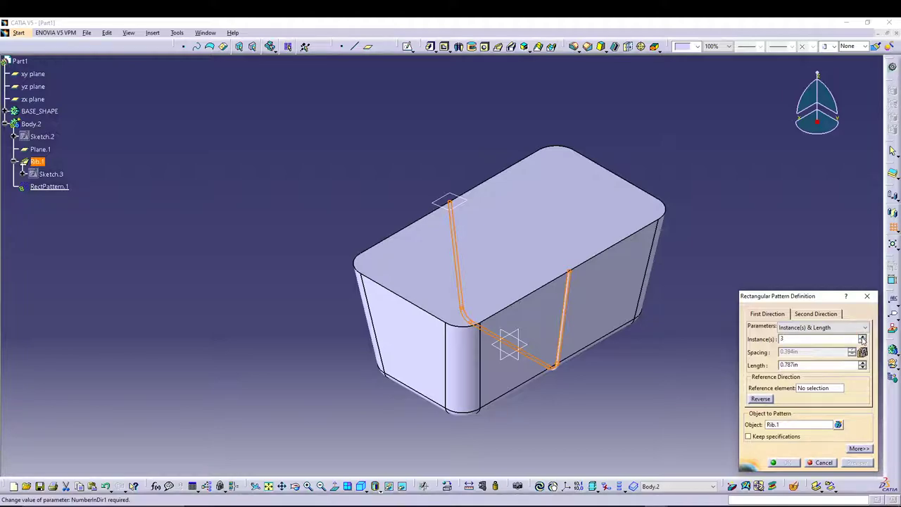
{"action": "double_click", "coordinate": [800, 364]}
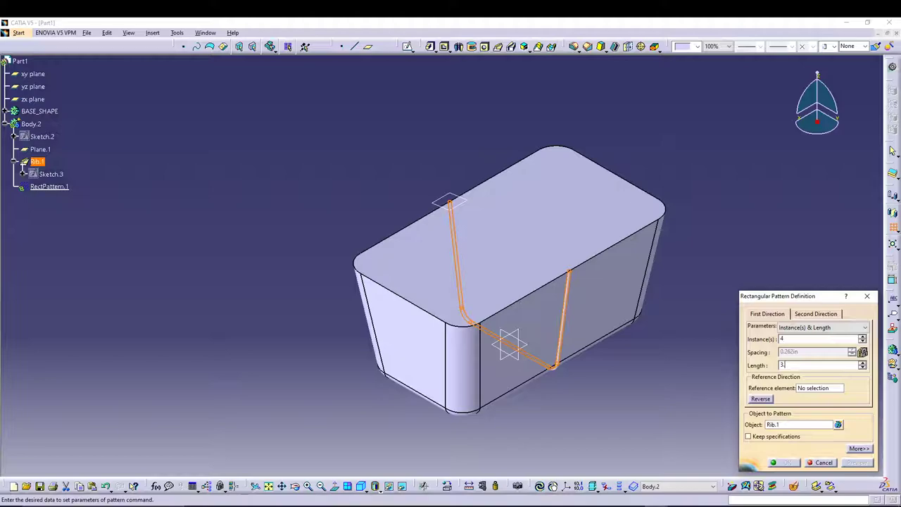
- Use the block's long upper edge as the pattern's reference direction, preview it and create the pattern
{"action": "left_click", "coordinate": [805, 389]}
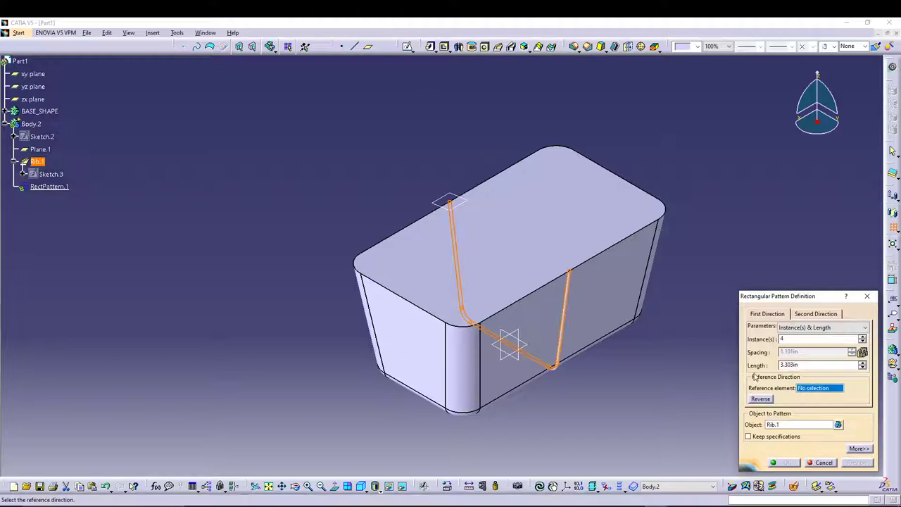
{"action": "left_click", "coordinate": [604, 250]}
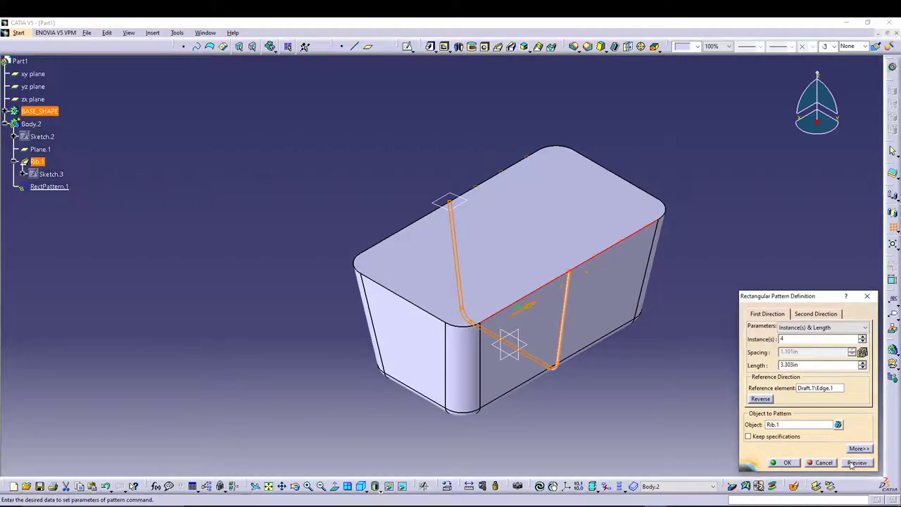
{"action": "left_click", "coordinate": [854, 463]}
{"action": "left_click", "coordinate": [783, 463]}
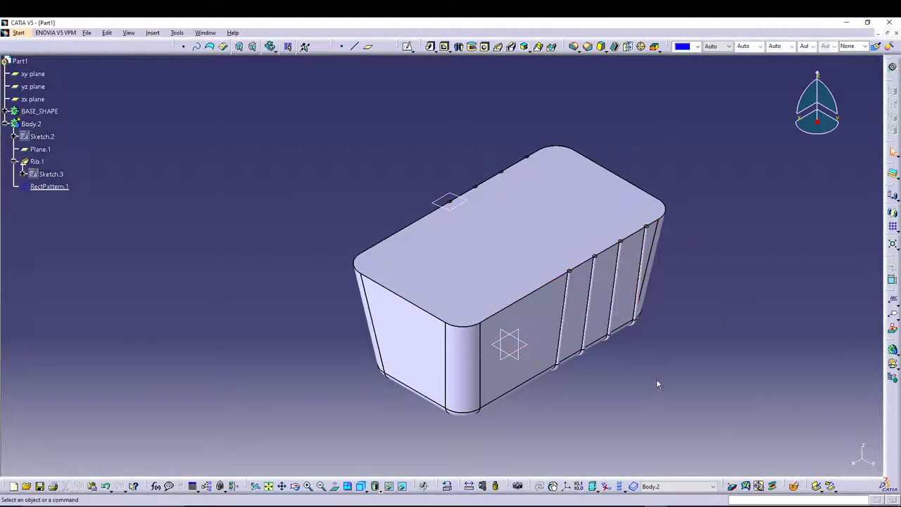
- Pattern the original wire rib along the same upper edge in the reversed direction, with 4 instances spaced 1.101 in
{"action": "middle_click_drag", "start_coordinate": [718, 337], "coordinate": [608, 320]}
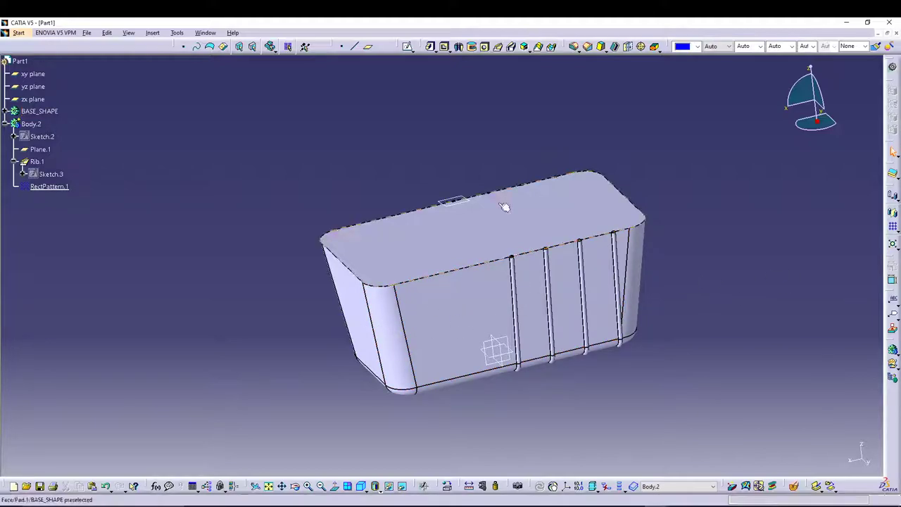
{"action": "left_click", "coordinate": [513, 361]}
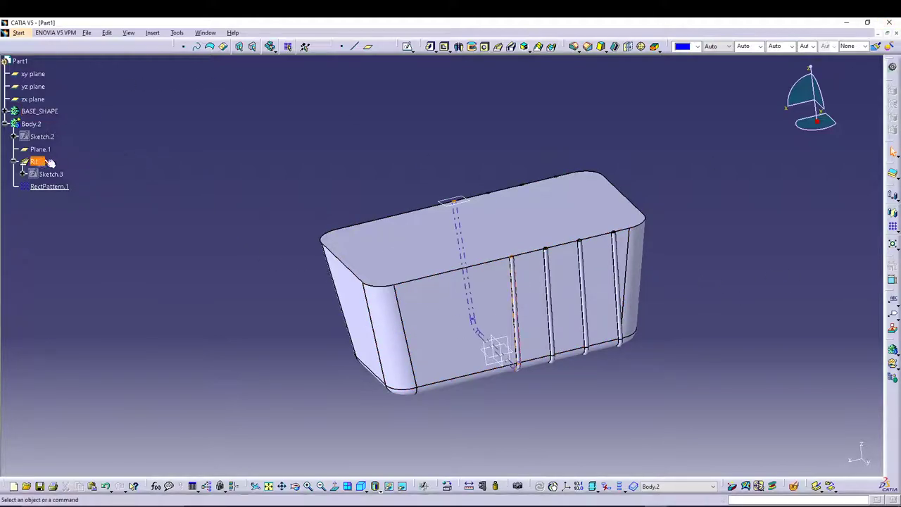
{"action": "left_click", "coordinate": [891, 226]}
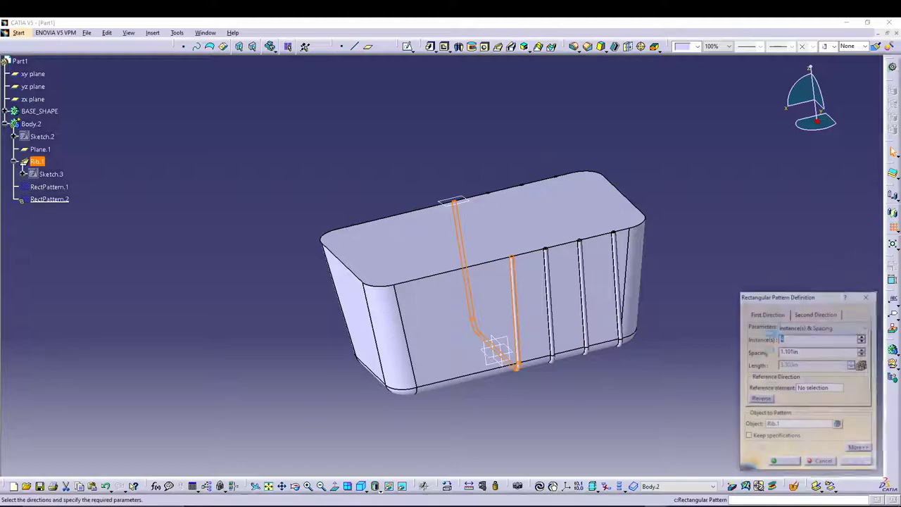
{"action": "left_click", "coordinate": [800, 388]}
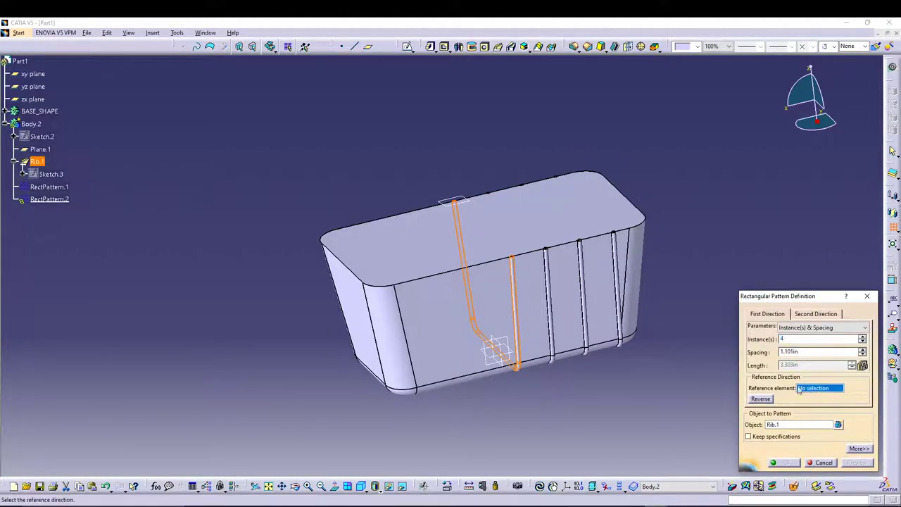
{"action": "left_click", "coordinate": [420, 280]}
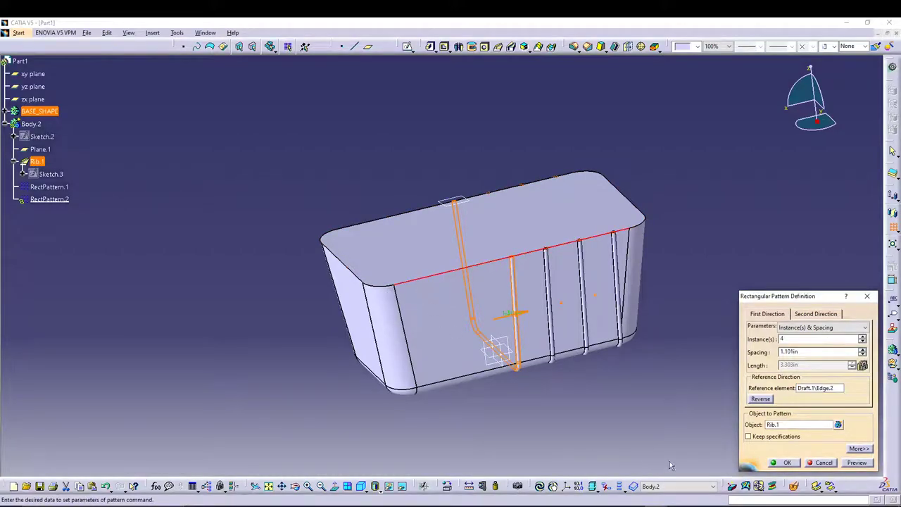
{"action": "left_click", "coordinate": [761, 399]}
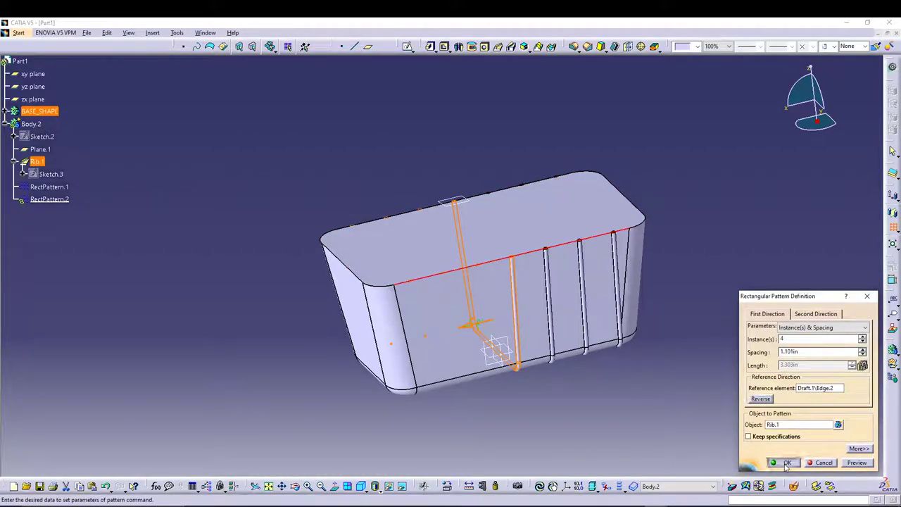
{"action": "left_click", "coordinate": [785, 463]}
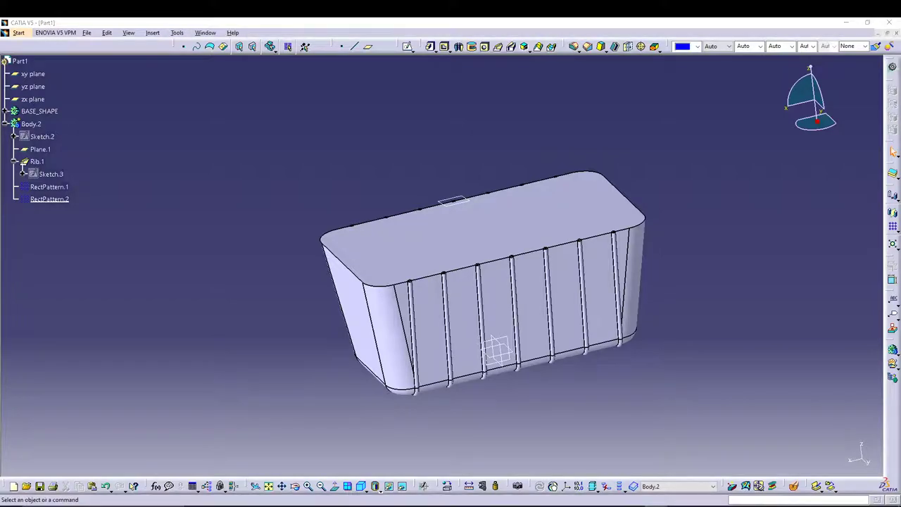
- Hide BASE_SHAPE and examine the row of patterned wires from several angles
{"action": "right_click", "coordinate": [41, 111]}
{"action": "left_click", "coordinate": [70, 140]}
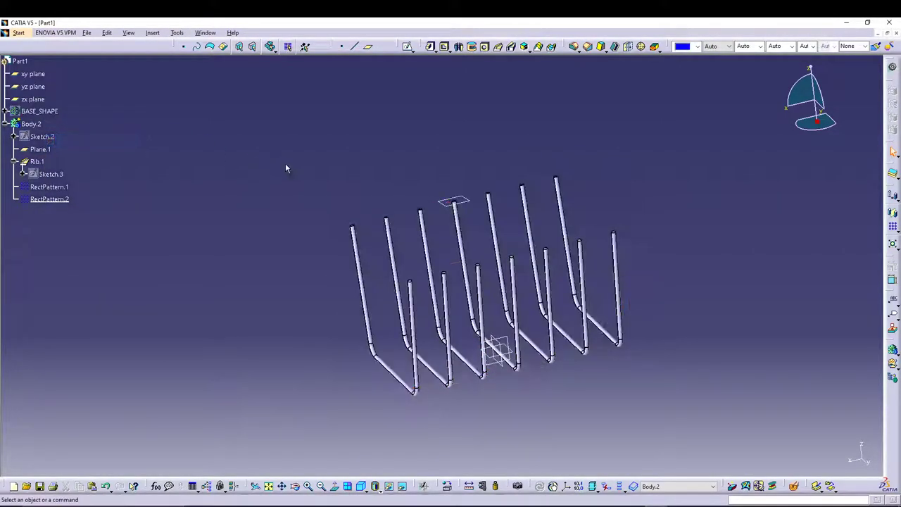
{"action": "middle_click_drag", "start_coordinate": [286, 165], "coordinate": [328, 282]}
{"action": "middle_click_drag", "start_coordinate": [343, 351], "coordinate": [279, 215]}
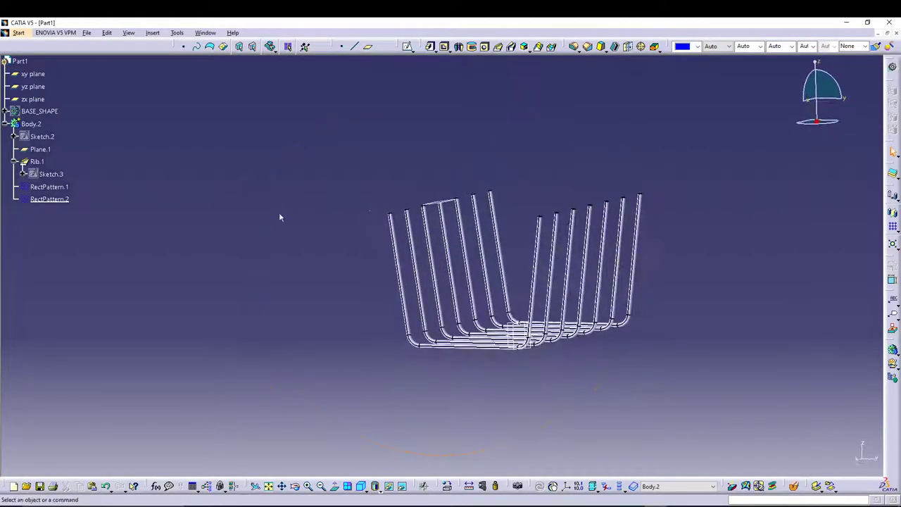
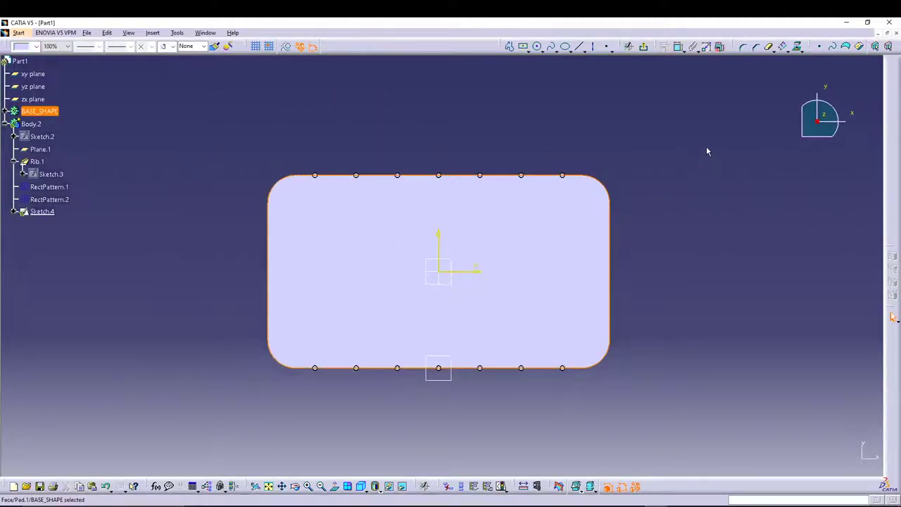
- Project the outline of BASE_SHAPE's upper face into the sketch and exit the sketch
{"action": "left_click", "coordinate": [797, 46]}
{"action": "left_click", "coordinate": [643, 46]}
{"action": "middle_click_drag", "start_coordinate": [529, 423], "coordinate": [495, 335]}
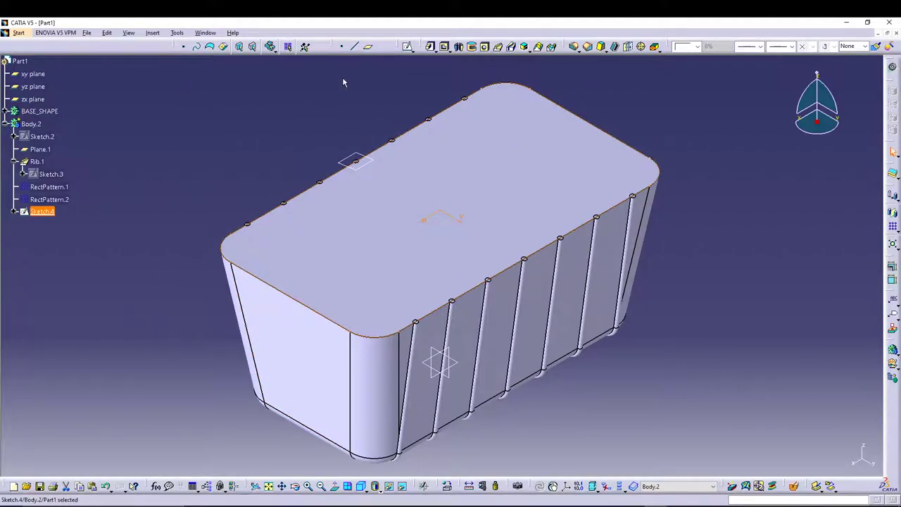
- Create a plane normal to the projected outline through its vertex beside the block's near rounded corner
{"action": "left_click", "coordinate": [368, 47]}
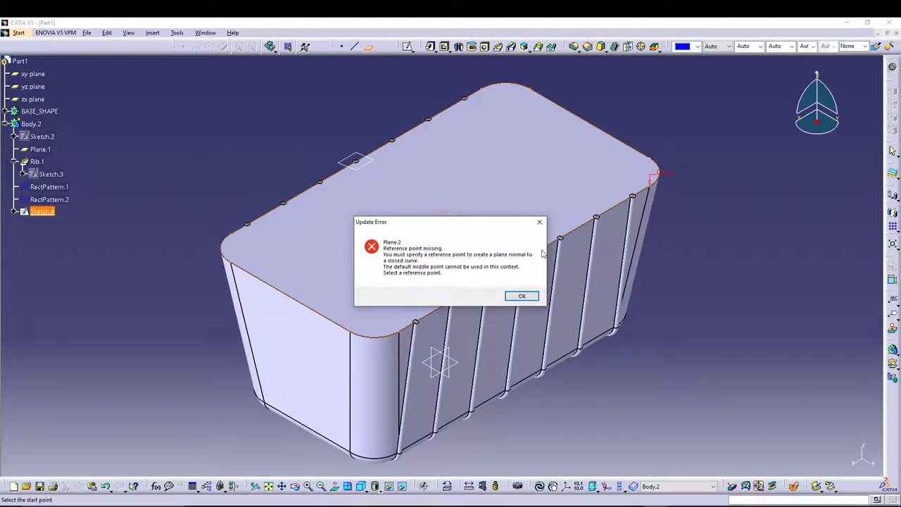
{"action": "left_click", "coordinate": [539, 223]}
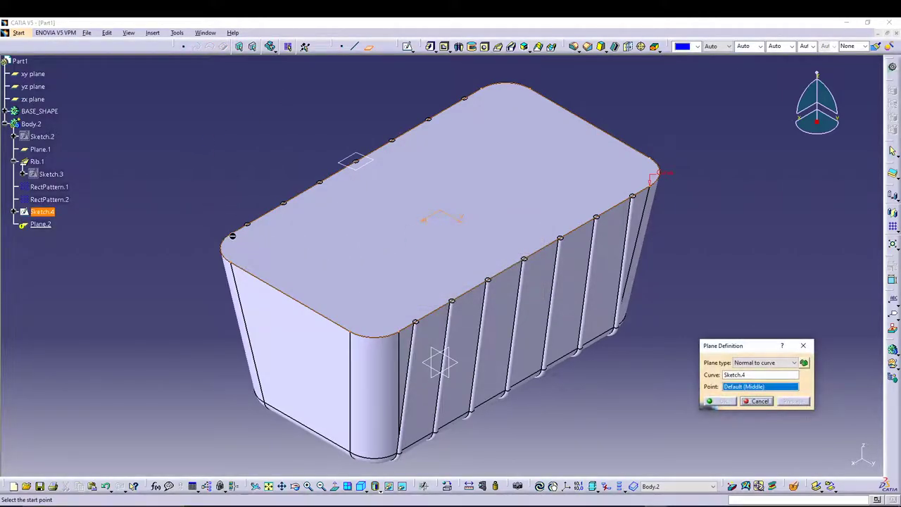
{"action": "left_click", "coordinate": [232, 236]}
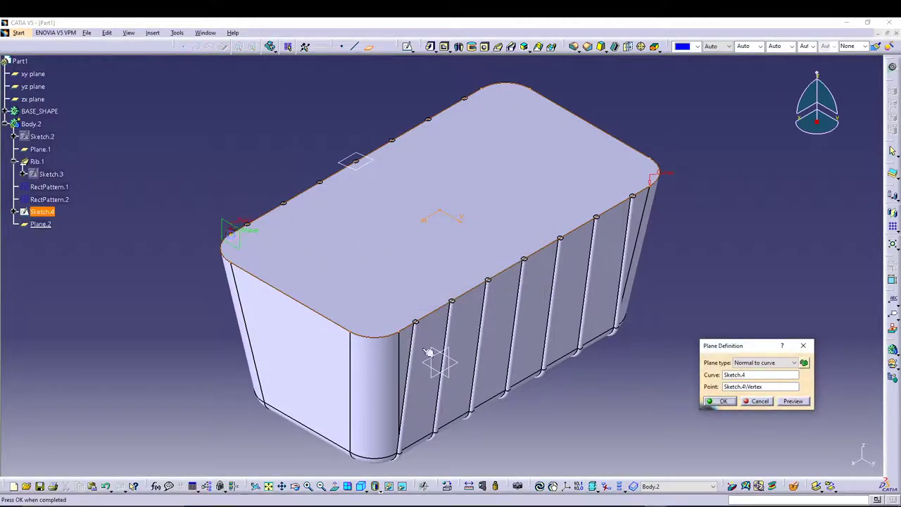
{"action": "left_click", "coordinate": [719, 401]}
- Start a sketch on the new plane and draw a circle above the block for the rim wire profile
{"action": "left_click", "coordinate": [223, 226]}
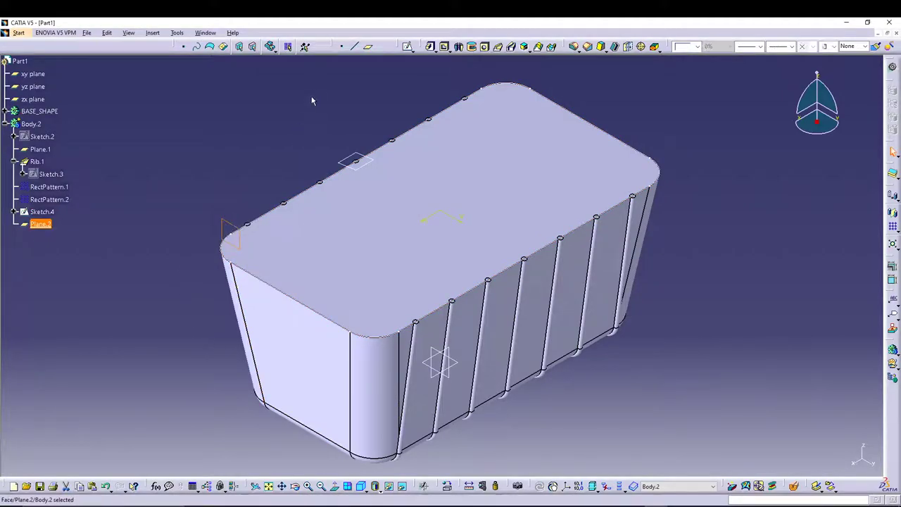
{"action": "left_click", "coordinate": [407, 46]}
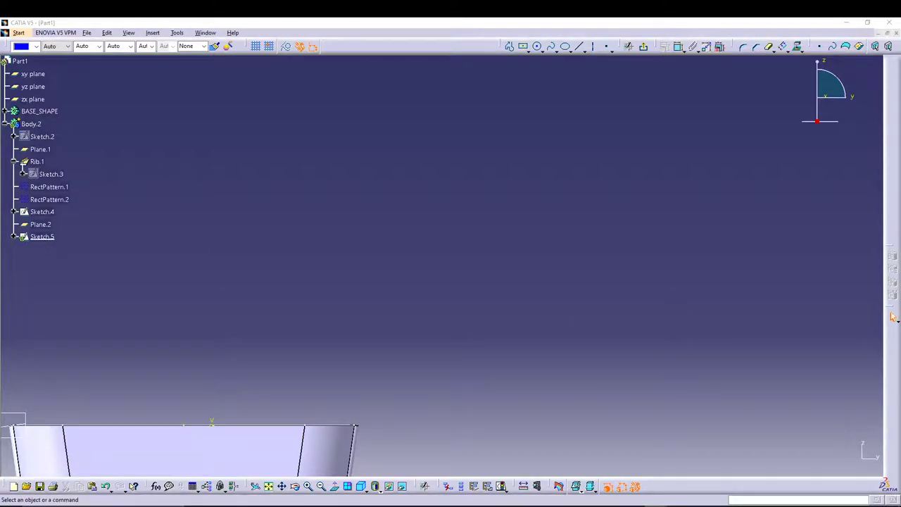
{"action": "middle_click_drag", "start_coordinate": [354, 350], "coordinate": [664, 233]}
{"action": "left_click", "coordinate": [540, 51]}
{"action": "left_click", "coordinate": [548, 58]}
{"action": "left_click", "coordinate": [390, 209]}
{"action": "left_click", "coordinate": [428, 202]}
- Dimension the circle's diameter and set it to 0.1 in
{"action": "left_click", "coordinate": [642, 46]}
{"action": "left_click", "coordinate": [417, 187]}
{"action": "left_click", "coordinate": [454, 164]}
{"action": "double_click", "coordinate": [454, 164]}
{"action": "type", "text": "0.1in"}
{"action": "key", "text": "Return"}
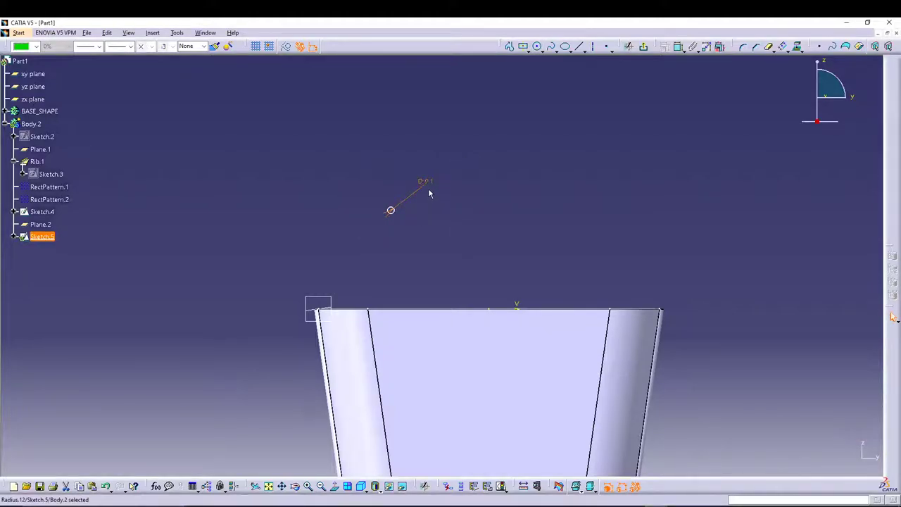
- Set the circle's diameter to 0.2 in
{"action": "double_click", "coordinate": [427, 183]}
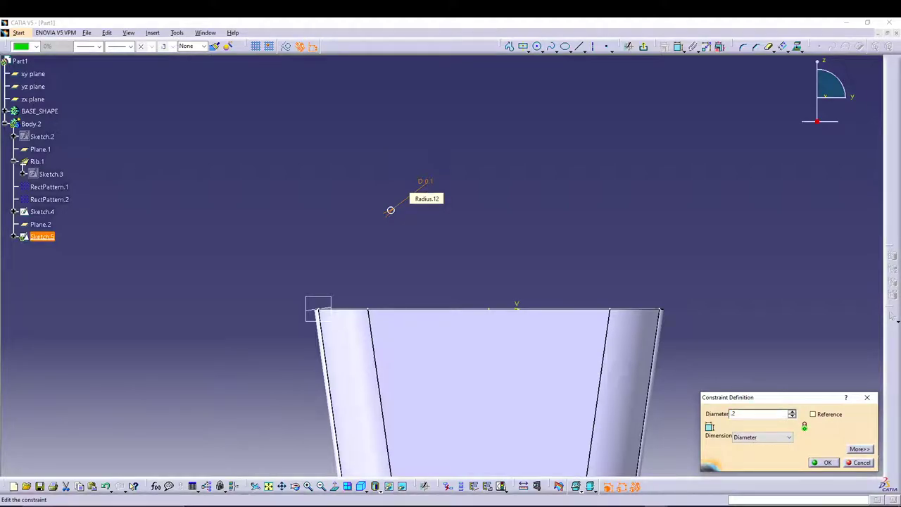
{"action": "key", "text": "Return"}
{"action": "left_click", "coordinate": [518, 215]}
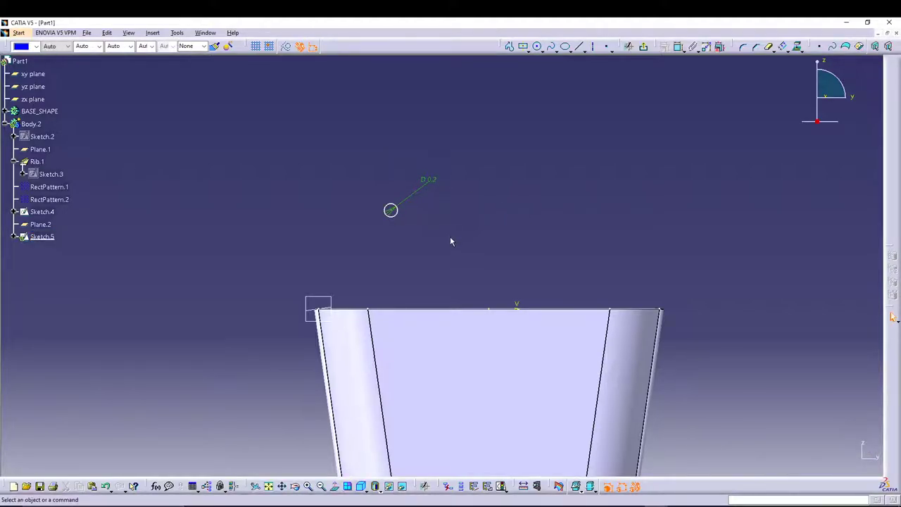
- Make the circle's centre coincident with the projected outline at the plane's location and exit the sketch
{"action": "left_click", "coordinate": [390, 211]}
{"action": "middle_click_drag", "start_coordinate": [450, 243], "coordinate": [442, 292]}
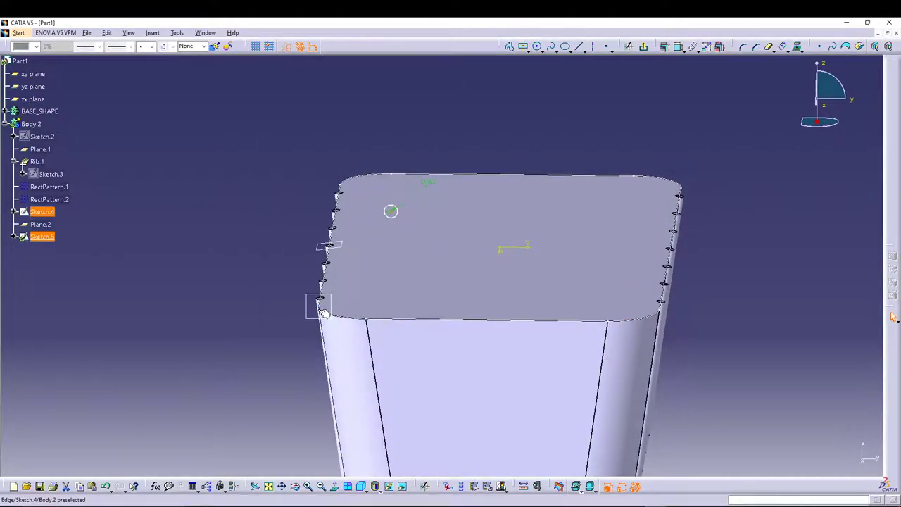
{"action": "left_click", "coordinate": [676, 47]}
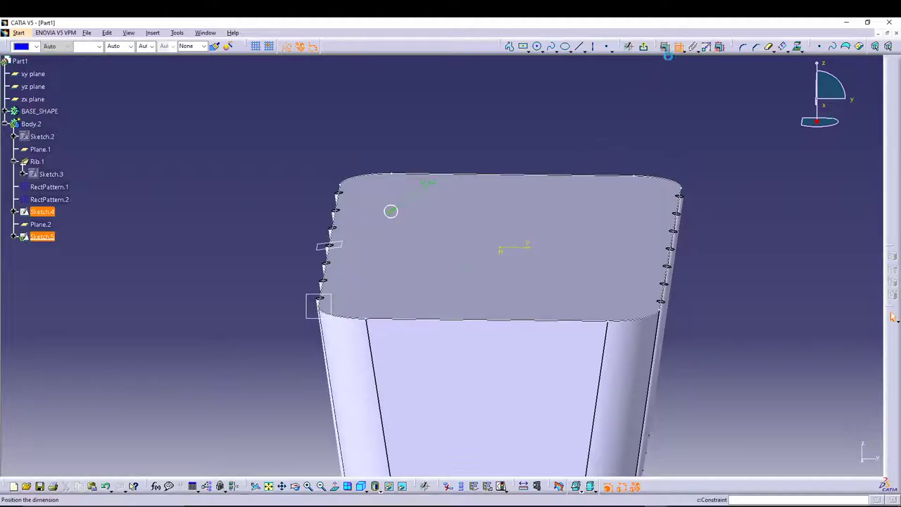
{"action": "right_click", "coordinate": [495, 125]}
{"action": "left_click", "coordinate": [535, 194]}
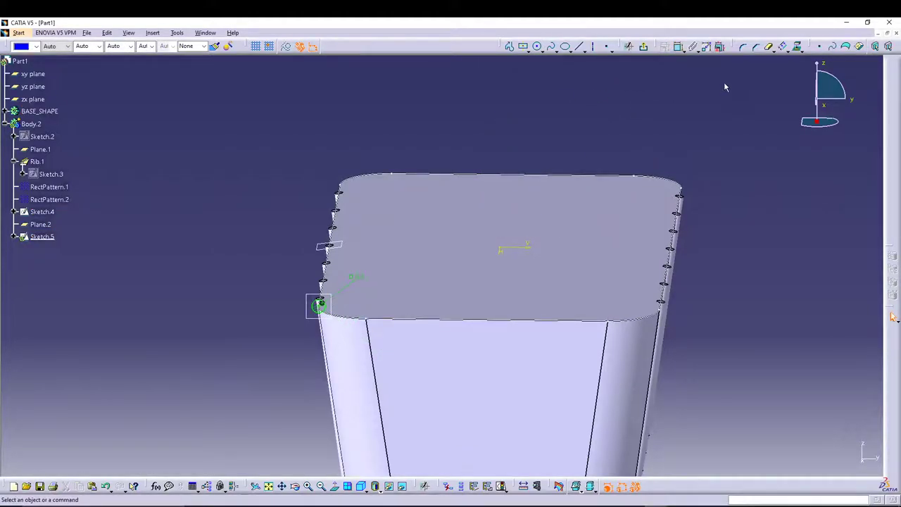
{"action": "left_click", "coordinate": [642, 47]}
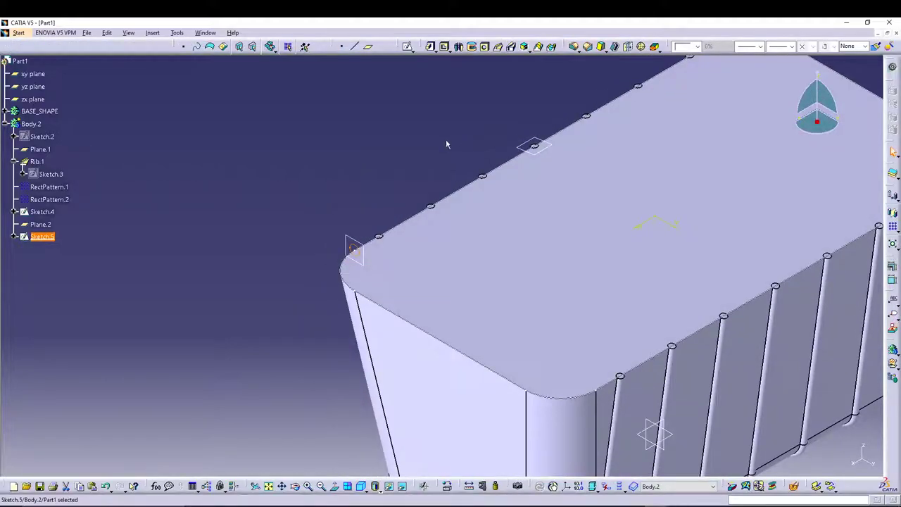
- Create a rib that sweeps the circle along the projected upper outline with Keep angle profile control
{"action": "left_click", "coordinate": [498, 47]}
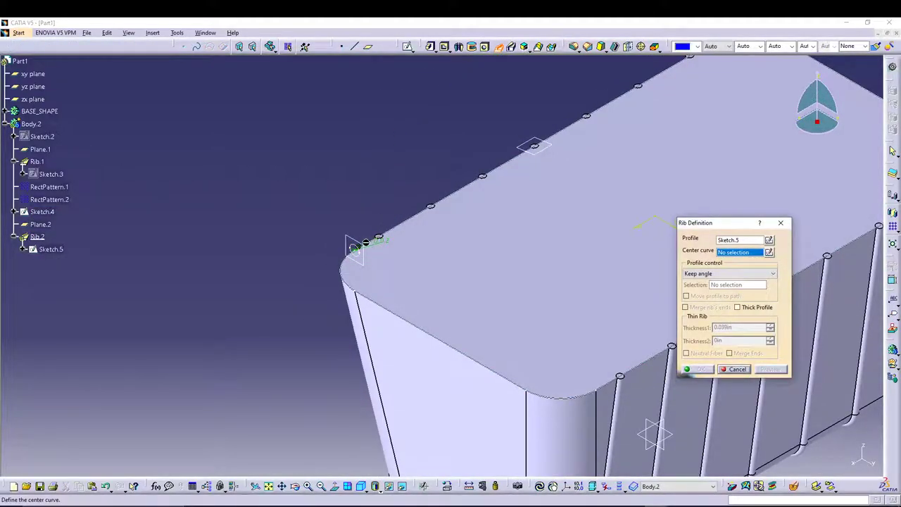
{"action": "left_click", "coordinate": [367, 240]}
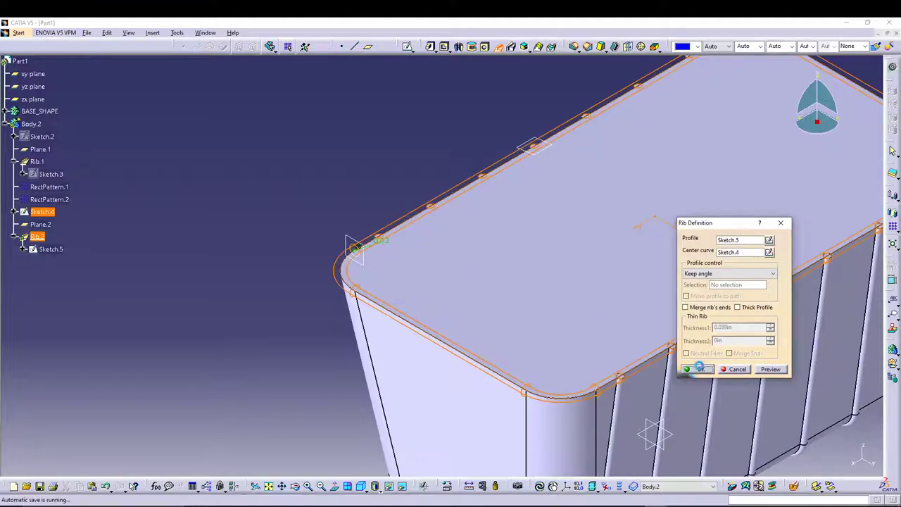
{"action": "left_click", "coordinate": [700, 369]}
- Hide BASE_SHAPE temporarily to examine the rim and wires in isometric view, and redisplay the block
{"action": "middle_click_drag", "start_coordinate": [277, 333], "coordinate": [231, 156]}
{"action": "right_click", "coordinate": [40, 111]}
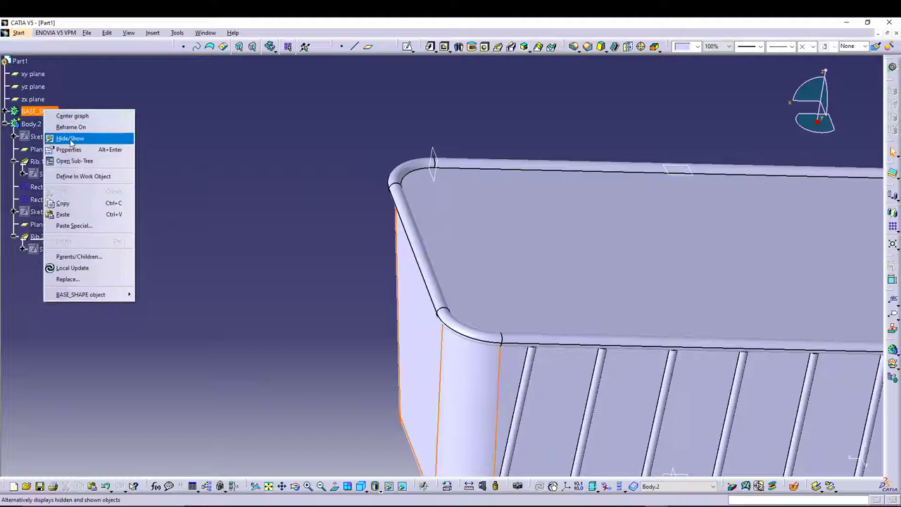
{"action": "left_click", "coordinate": [71, 140]}
{"action": "middle_click_drag", "start_coordinate": [358, 363], "coordinate": [475, 376]}
{"action": "left_click", "coordinate": [361, 486]}
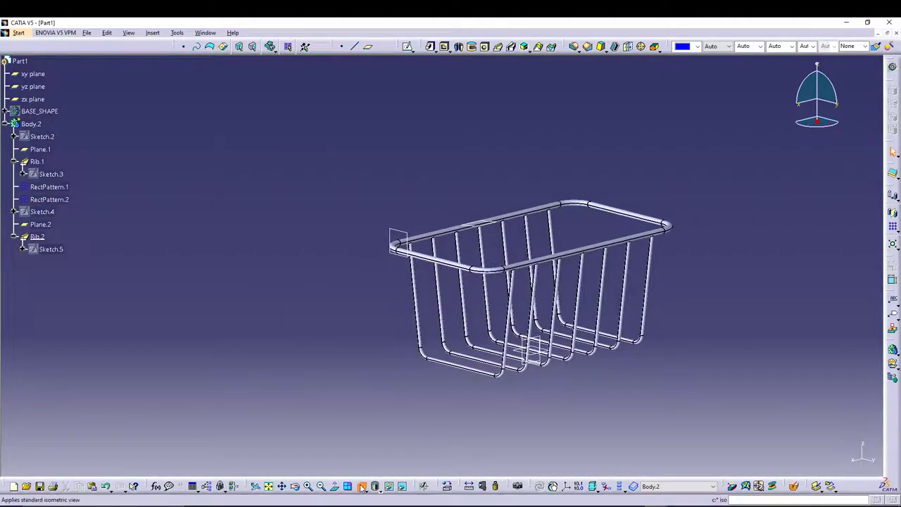
{"action": "right_click", "coordinate": [40, 112]}
{"action": "left_click", "coordinate": [63, 137]}
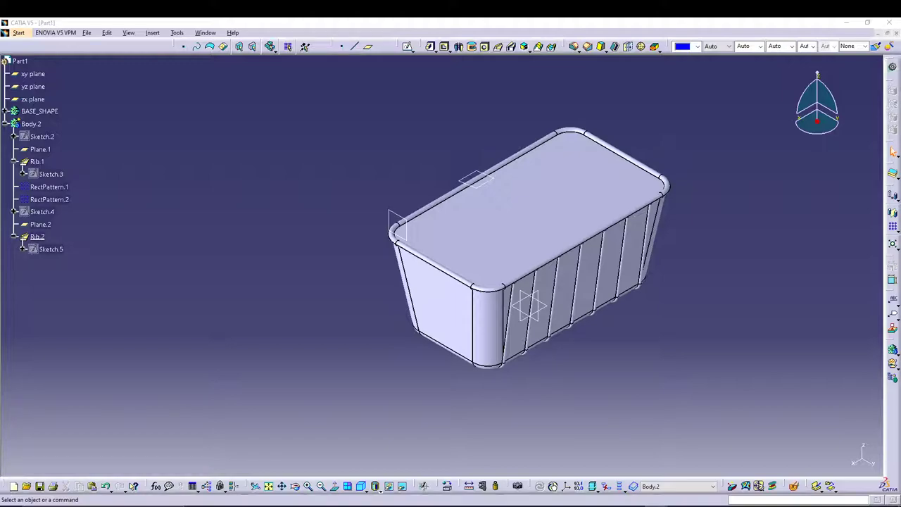
- Sketch an open U-shaped three-line profile on the block's short tapered face, with a horizontal base and sides about 3.2 in long
{"action": "left_click", "coordinate": [427, 292]}
{"action": "left_click", "coordinate": [407, 47]}
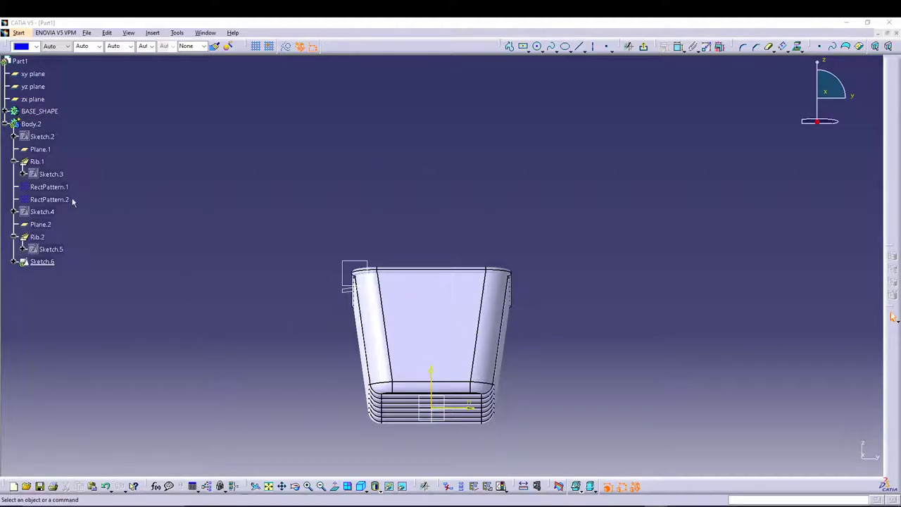
{"action": "middle_click_drag", "start_coordinate": [259, 292], "coordinate": [344, 192]}
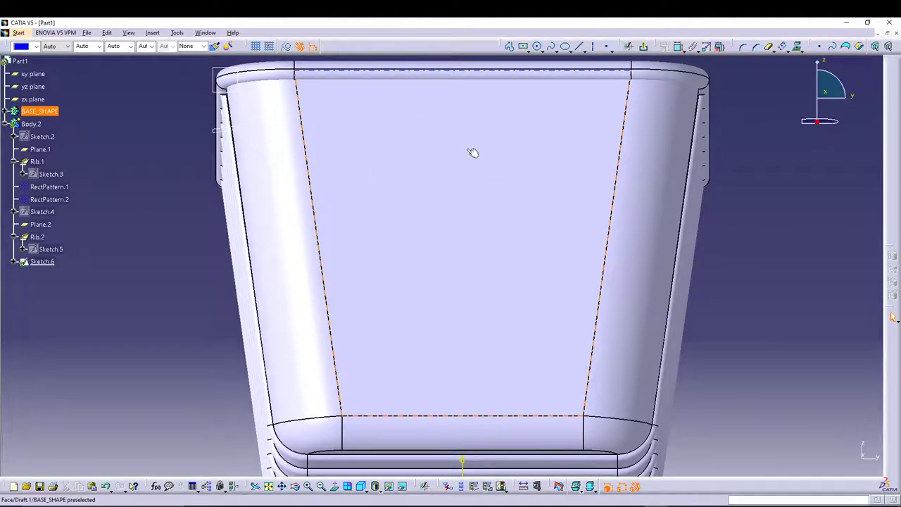
{"action": "middle_click_drag", "start_coordinate": [485, 165], "coordinate": [464, 161]}
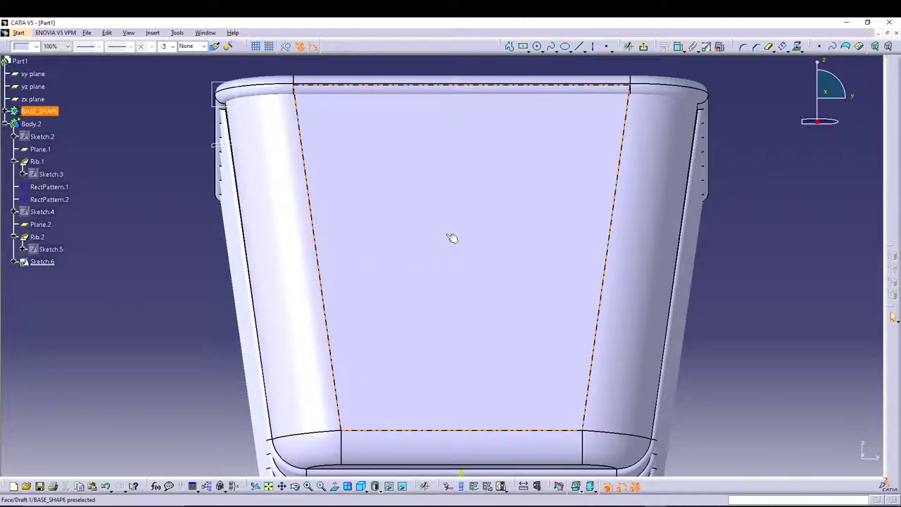
{"action": "left_click", "coordinate": [508, 46]}
{"action": "left_click", "coordinate": [309, 97]}
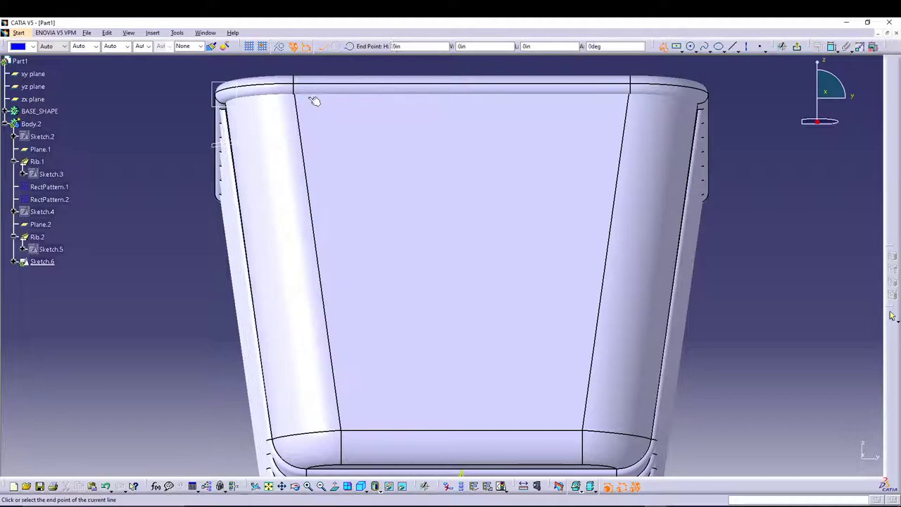
{"action": "left_click", "coordinate": [357, 396]}
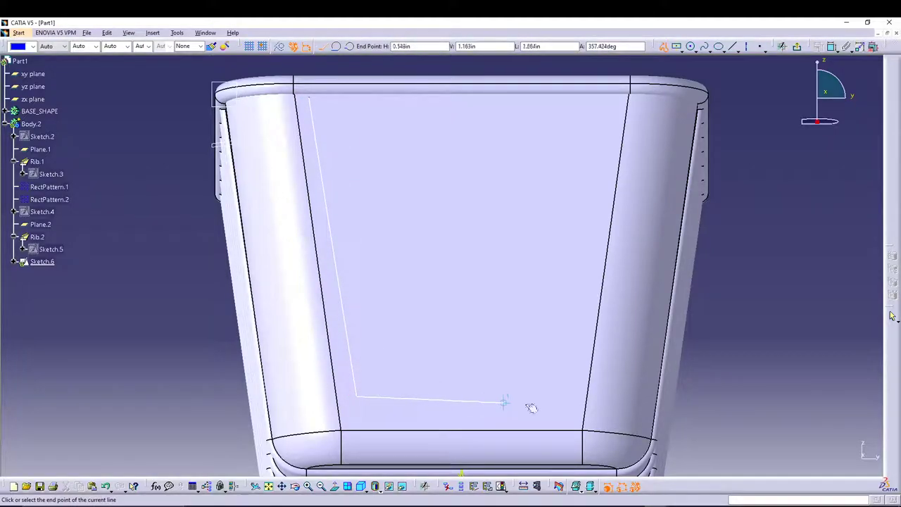
{"action": "left_click", "coordinate": [570, 395]}
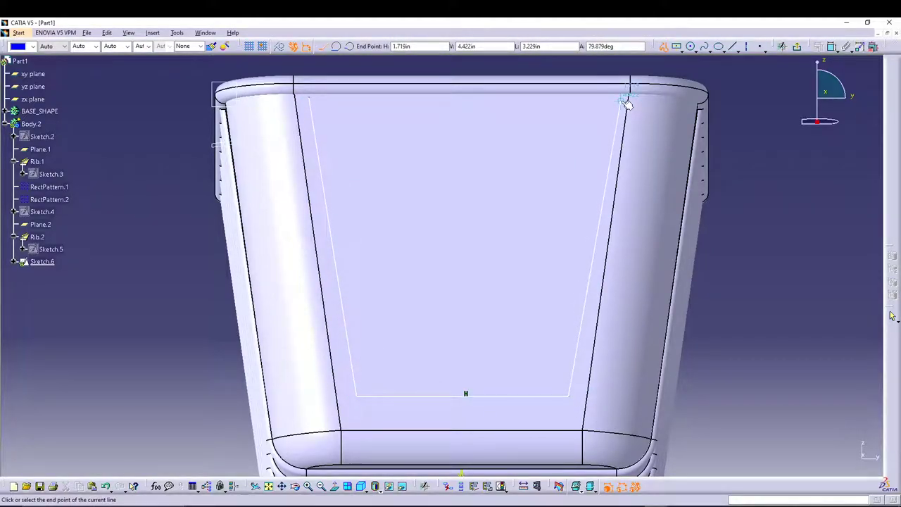
{"action": "left_click", "coordinate": [622, 103]}
{"action": "key", "text": "Escape"}
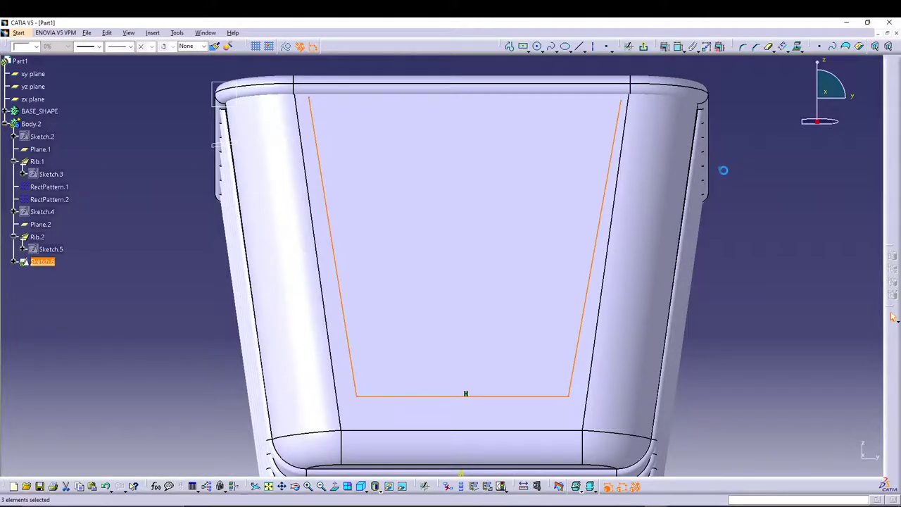
- Round both lower corners of the U-shaped profile with 0.7 in radii
{"action": "left_click", "coordinate": [892, 317]}
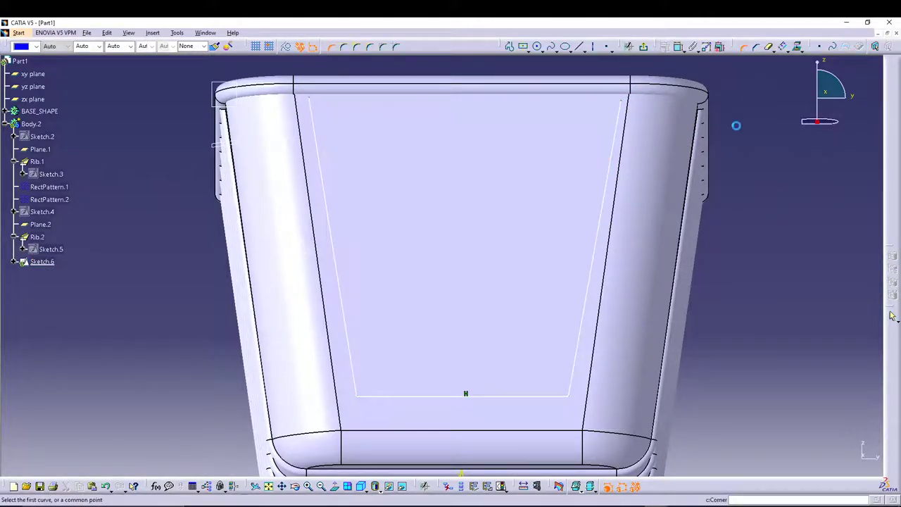
{"action": "left_click", "coordinate": [355, 378]}
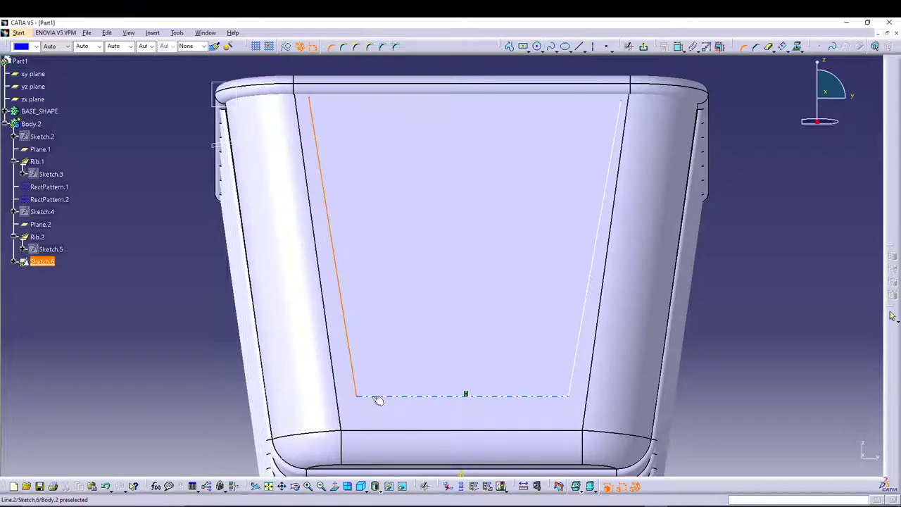
{"action": "left_click", "coordinate": [376, 396]}
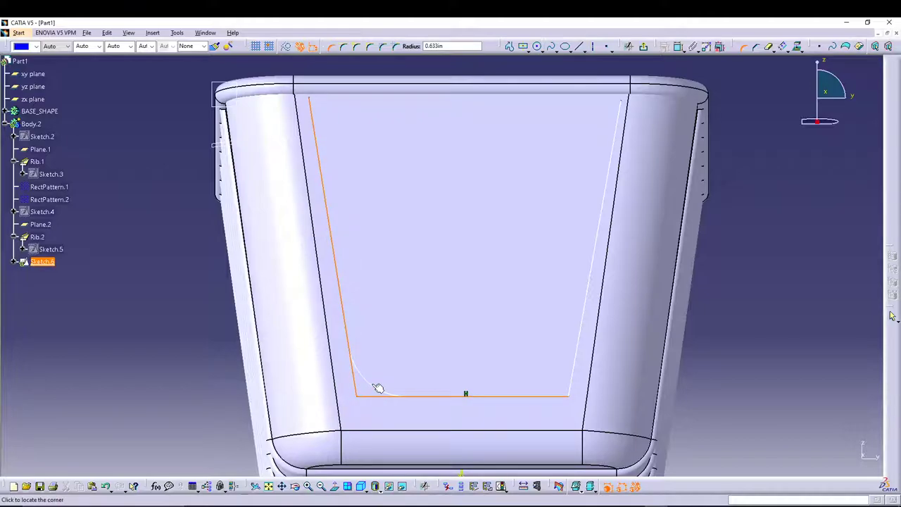
{"action": "left_click", "coordinate": [378, 388]}
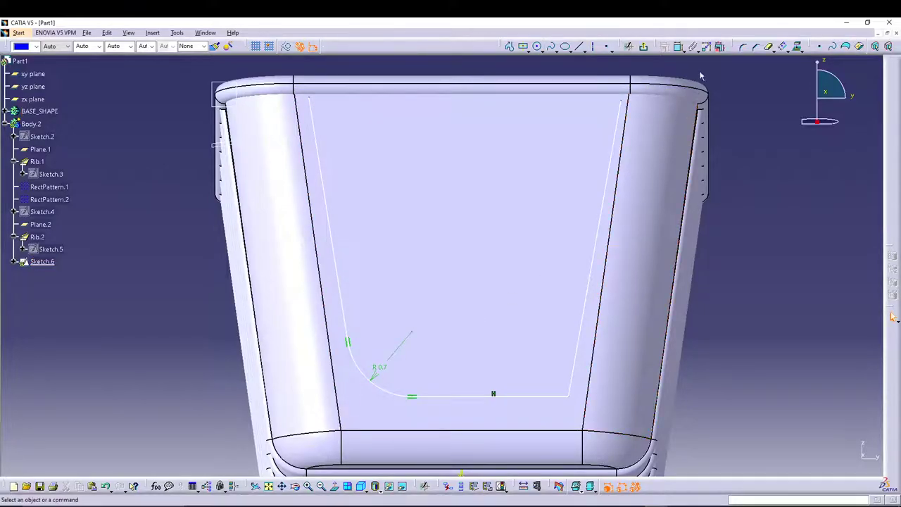
{"action": "left_click", "coordinate": [892, 316]}
{"action": "left_click", "coordinate": [570, 373]}
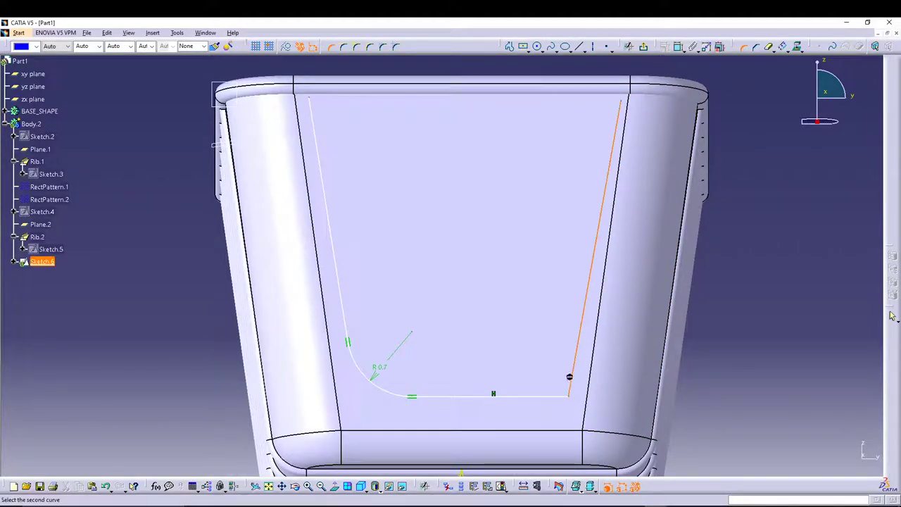
{"action": "left_click", "coordinate": [543, 398]}
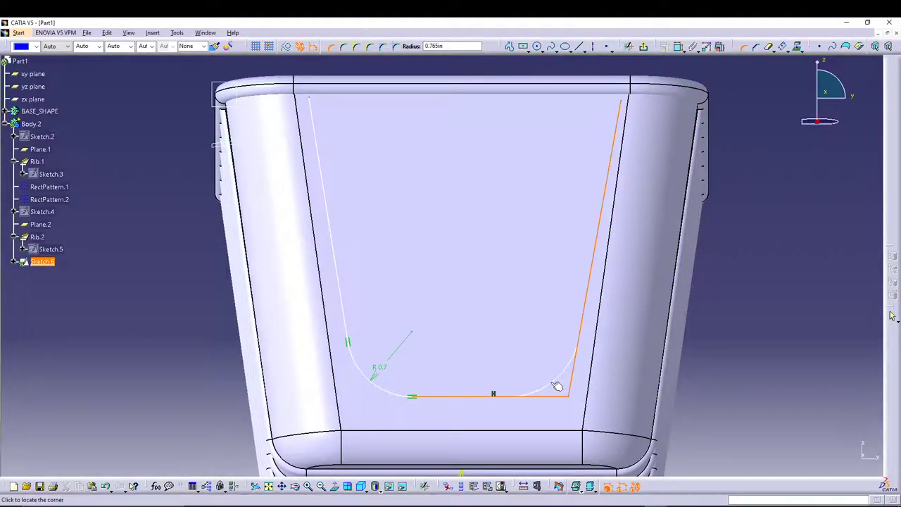
{"action": "type", "text": ".7"}
{"action": "key", "text": "Return"}
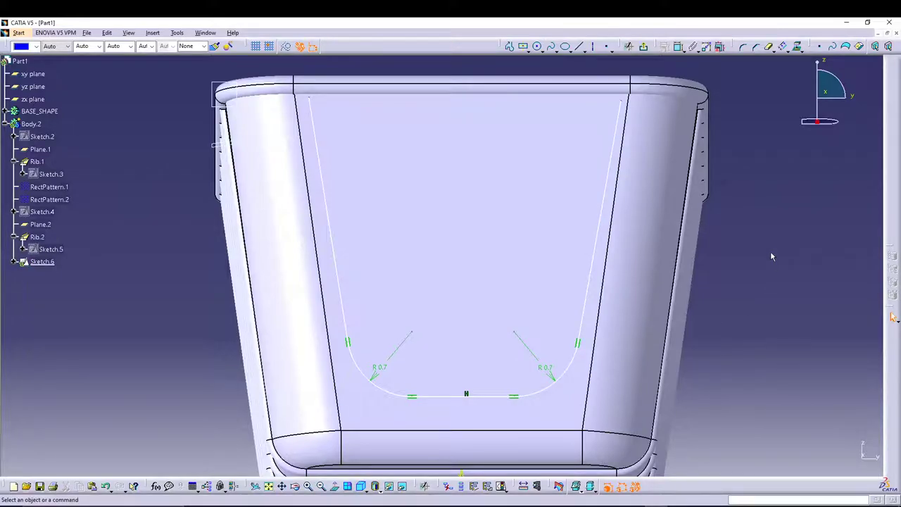
- Make the U-profile's +Y side line coincident with the adjacent vertical edge of the block's tapered end face
{"action": "left_click", "coordinate": [622, 130]}
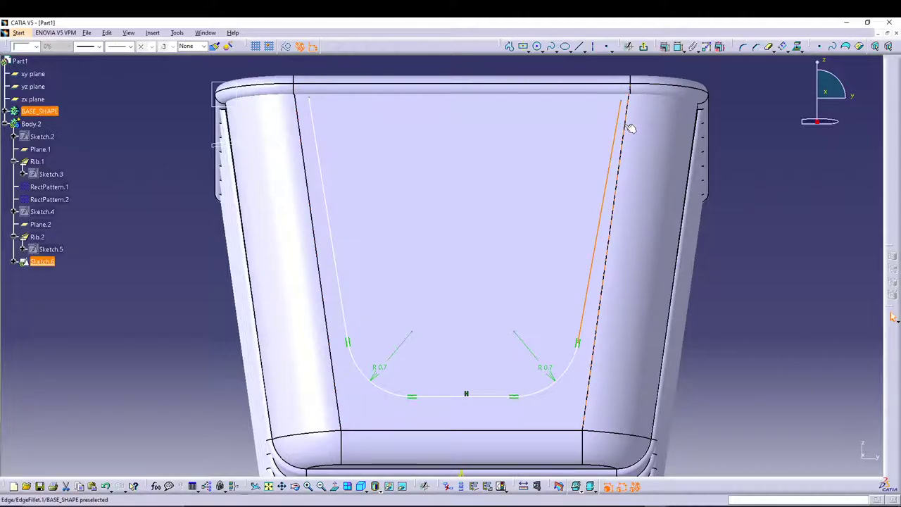
{"action": "left_click", "coordinate": [636, 121], "text": "ctrl"}
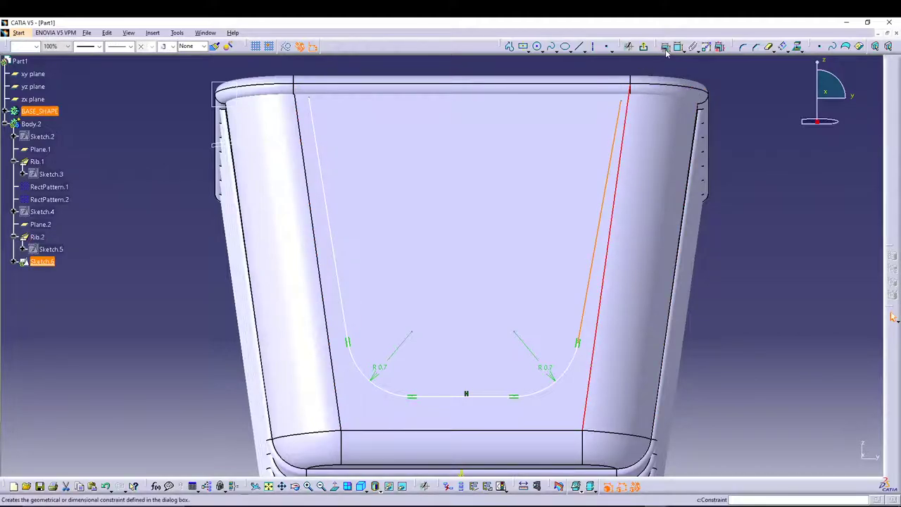
{"action": "left_click", "coordinate": [664, 46]}
{"action": "left_click", "coordinate": [831, 372]}
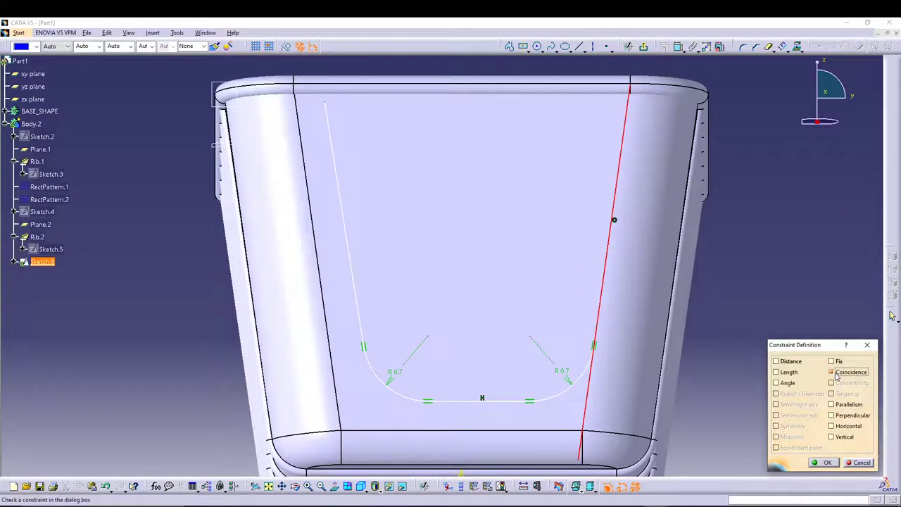
{"action": "left_click", "coordinate": [828, 462]}
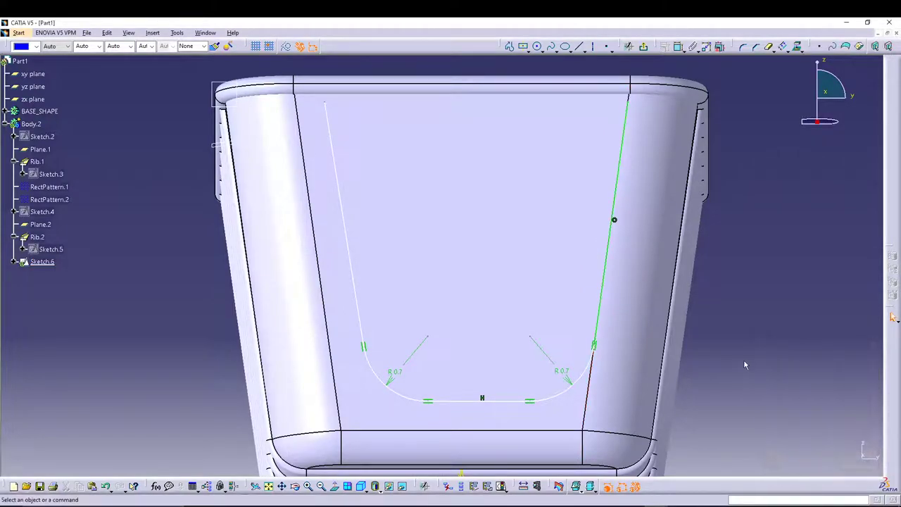
- Make the U-profile's horizontal base line coincident with the lower edge of the tapered end face
{"action": "left_click", "coordinate": [501, 406]}
{"action": "left_click", "coordinate": [477, 430], "text": "ctrl"}
{"action": "left_click", "coordinate": [677, 46]}
{"action": "right_click", "coordinate": [759, 169]}
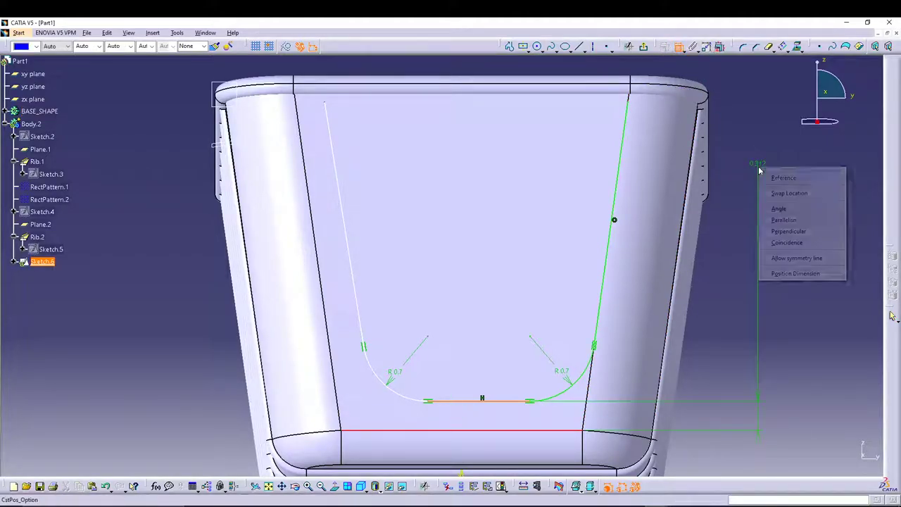
{"action": "left_click", "coordinate": [783, 245]}
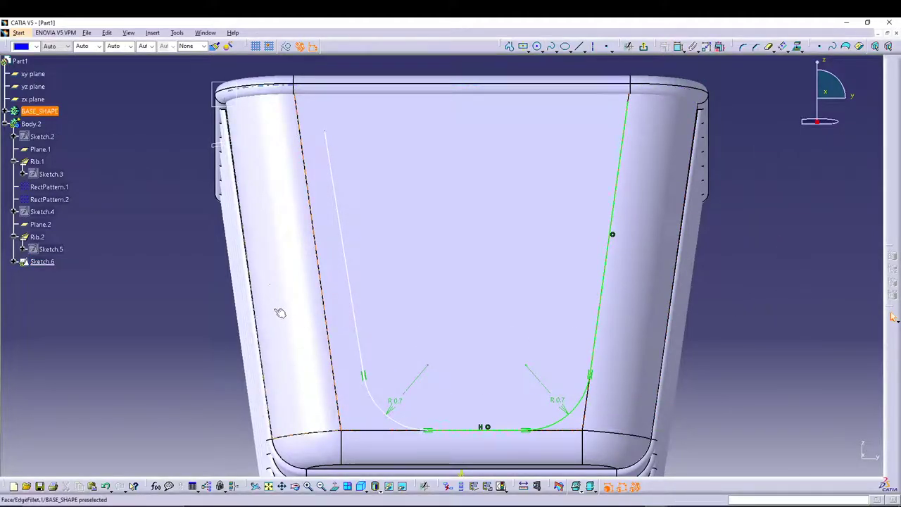
- Make the U-profile's remaining free side line coincident with the nearby tapered edge of the end face
{"action": "left_click", "coordinate": [337, 204]}
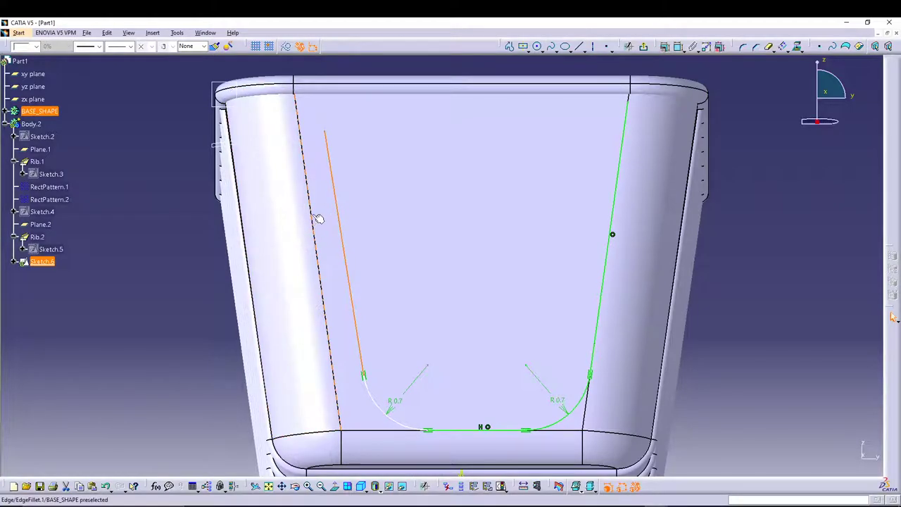
{"action": "left_click", "coordinate": [318, 218], "text": "ctrl"}
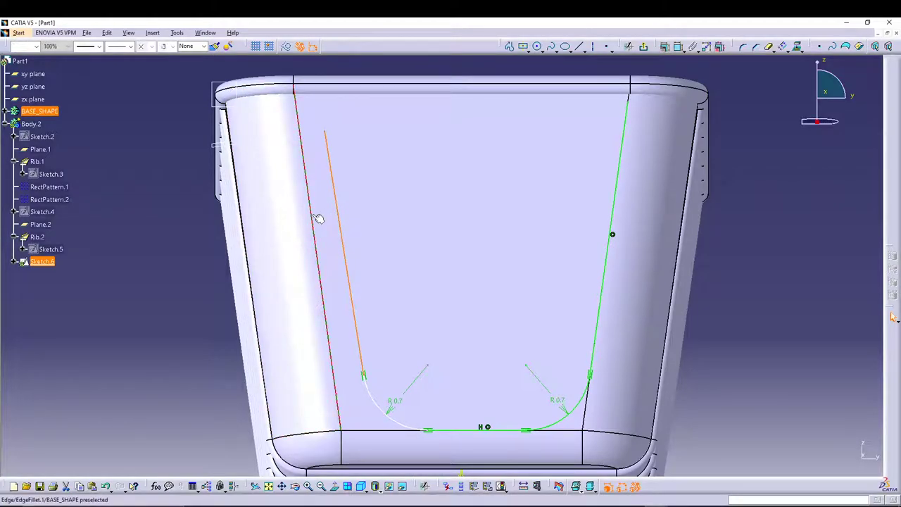
{"action": "left_click", "coordinate": [677, 46]}
{"action": "right_click", "coordinate": [752, 173]}
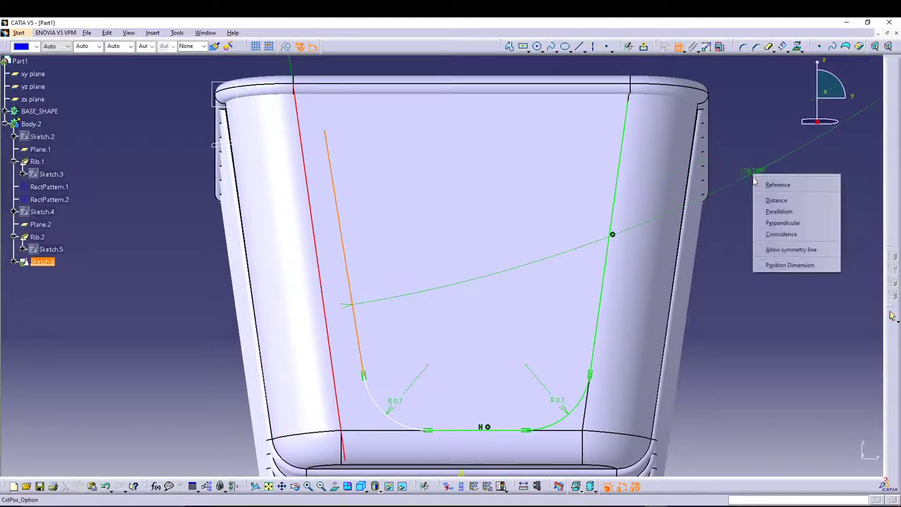
{"action": "left_click", "coordinate": [773, 235]}
{"action": "middle_click_drag", "start_coordinate": [765, 250], "coordinate": [739, 263]}
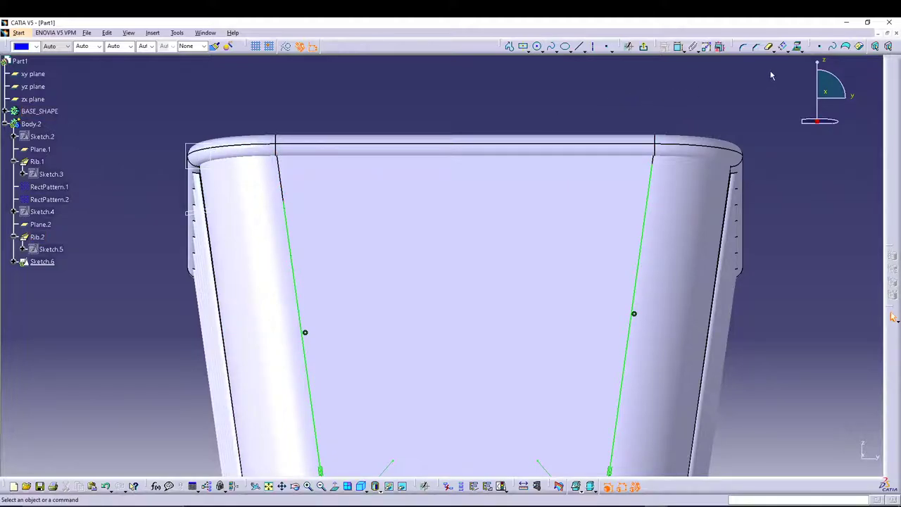
- Project the axis of the rim wire rib, Rib.2, onto the sketch plane with Project 3D Elements
{"action": "left_click", "coordinate": [802, 54]}
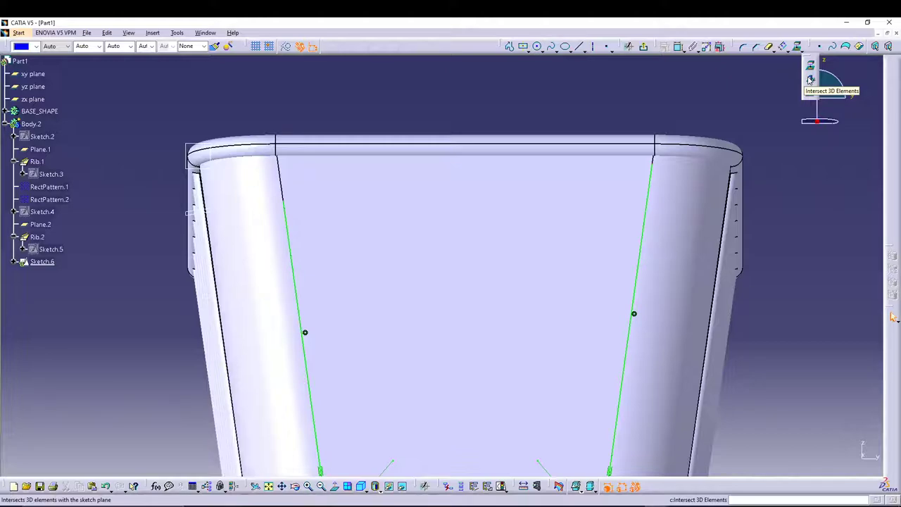
{"action": "left_click", "coordinate": [810, 80]}
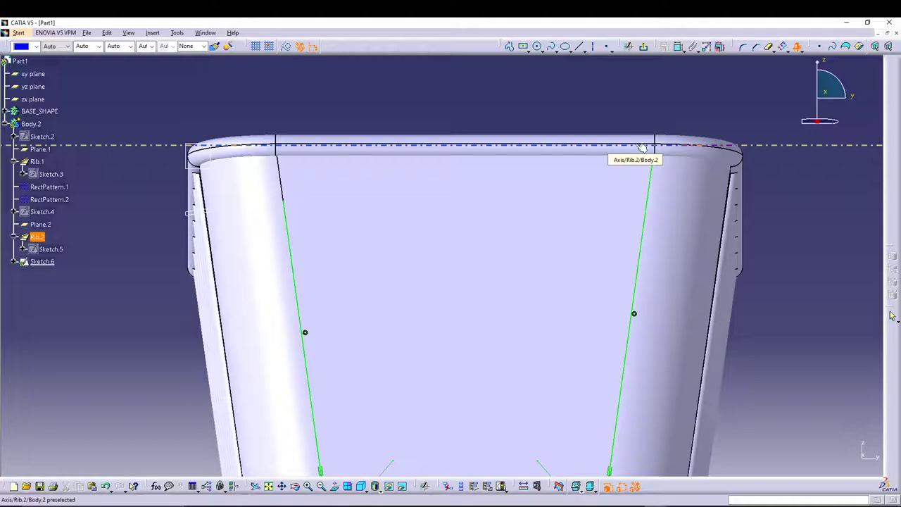
{"action": "left_click", "coordinate": [801, 50]}
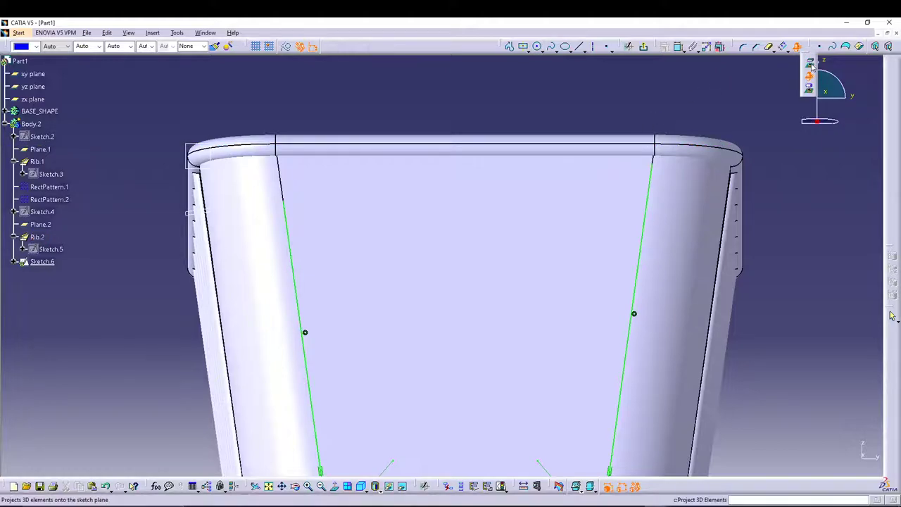
{"action": "left_click", "coordinate": [802, 63]}
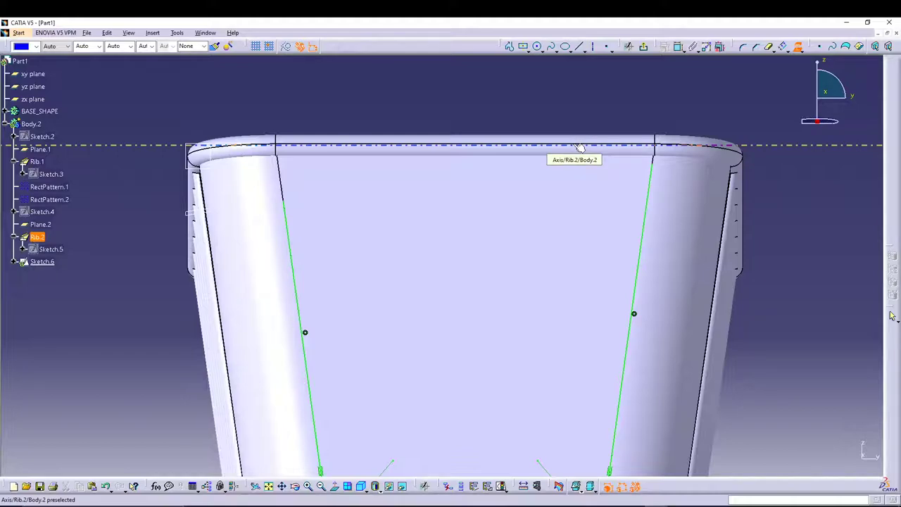
{"action": "left_click", "coordinate": [579, 147]}
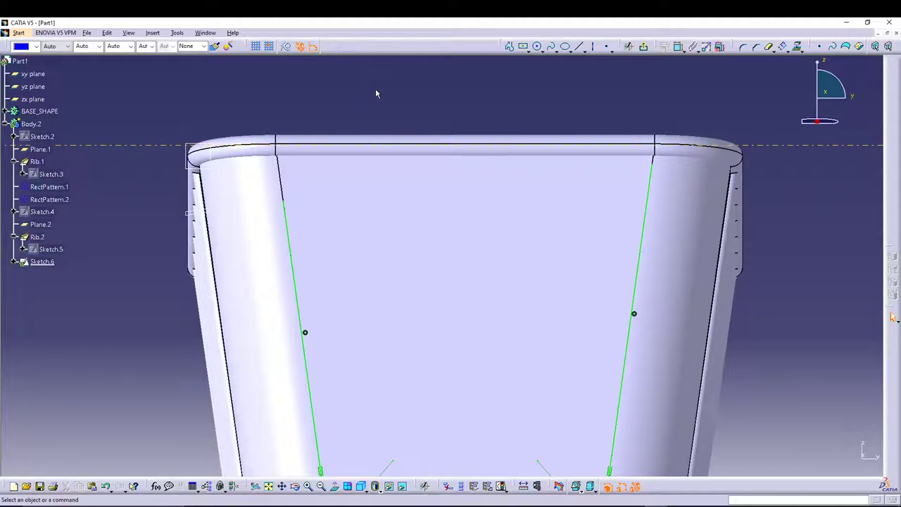
{"action": "middle_click_drag", "start_coordinate": [303, 82], "coordinate": [356, 165]}
- Make the upper endpoint of the U-profile's -Y side line coincident with the projected rim axis
{"action": "middle_click_drag", "start_coordinate": [369, 292], "coordinate": [276, 130]}
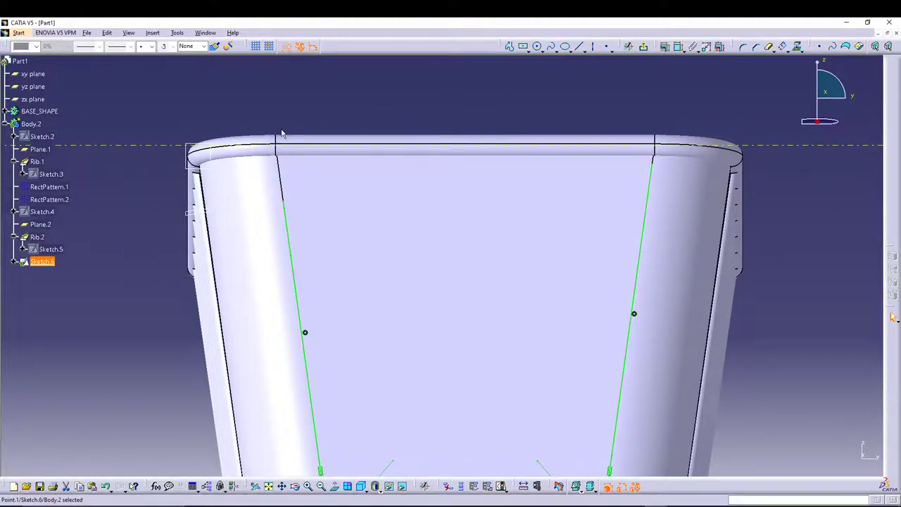
{"action": "left_click", "coordinate": [145, 144], "text": "ctrl"}
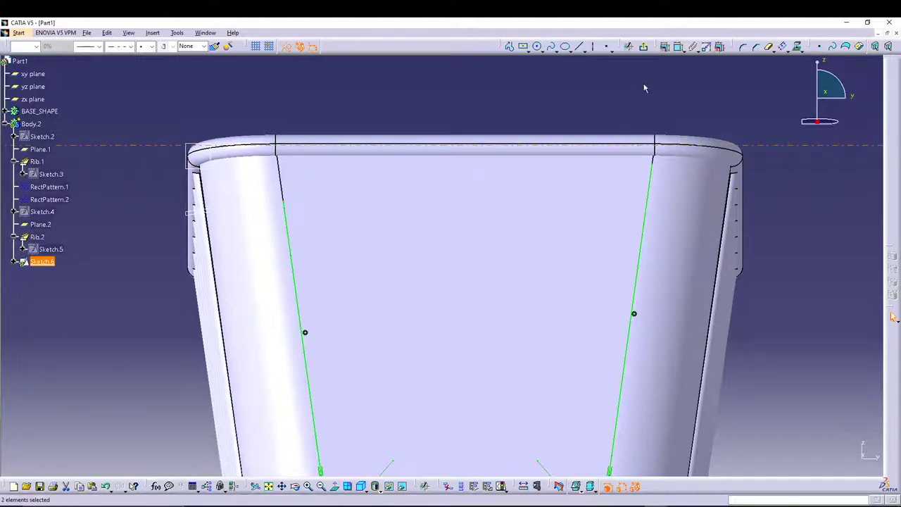
{"action": "left_click", "coordinate": [678, 46]}
{"action": "right_click", "coordinate": [547, 92]}
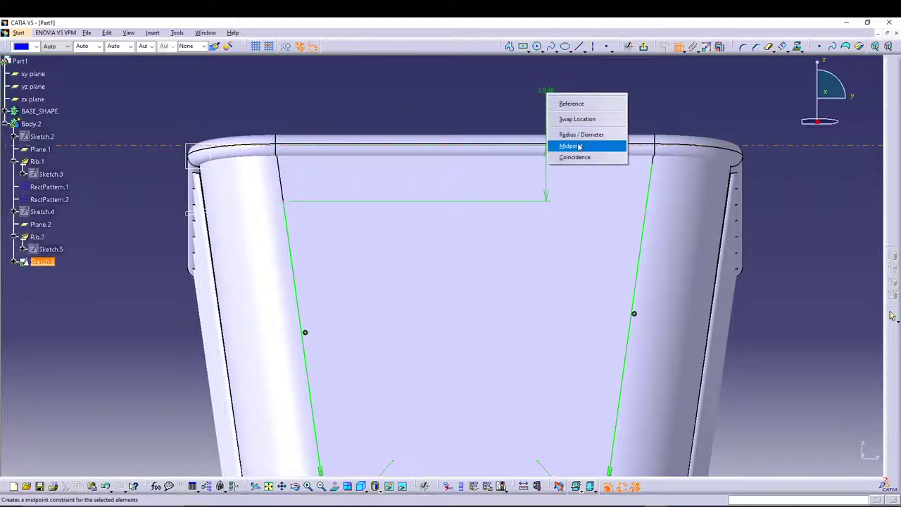
{"action": "left_click", "coordinate": [579, 146]}
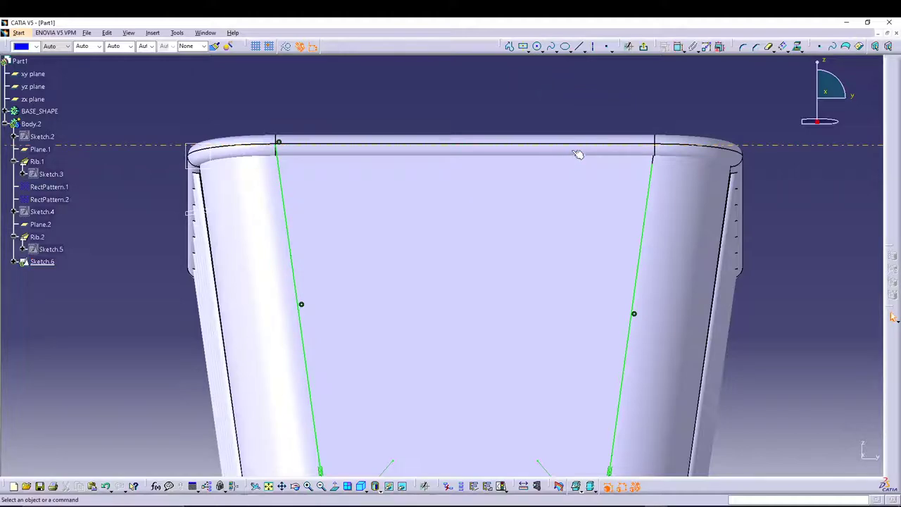
- Make the upper endpoint of the +Y side line coincident with the projected rim axis, and exit the sketch
{"action": "left_click", "coordinate": [683, 146]}
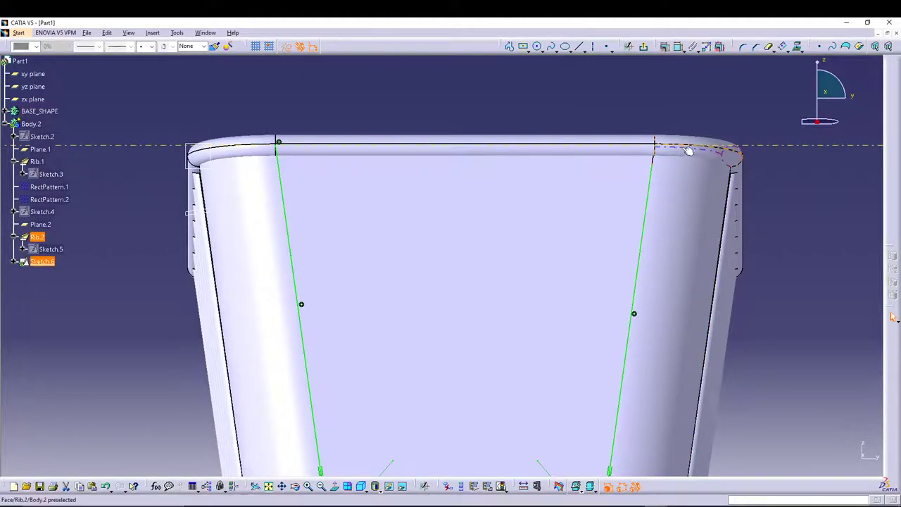
{"action": "left_click", "coordinate": [678, 48]}
{"action": "left_click", "coordinate": [654, 144]}
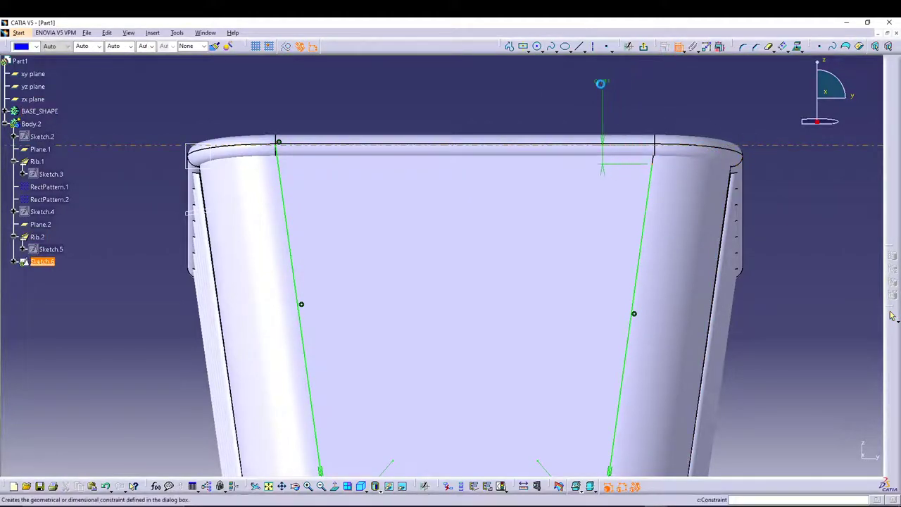
{"action": "right_click", "coordinate": [602, 82]}
{"action": "left_click", "coordinate": [618, 148]}
{"action": "middle_click_drag", "start_coordinate": [434, 105], "coordinate": [525, 139]}
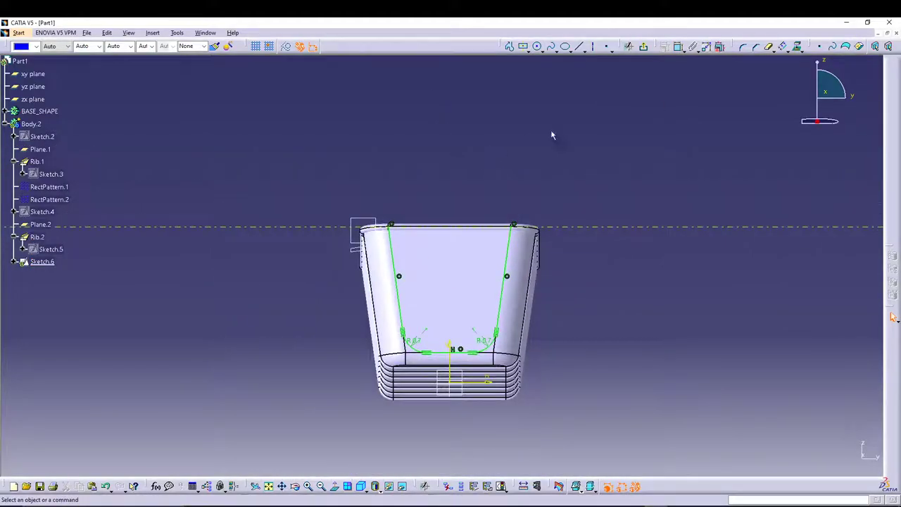
{"action": "left_click", "coordinate": [888, 47]}
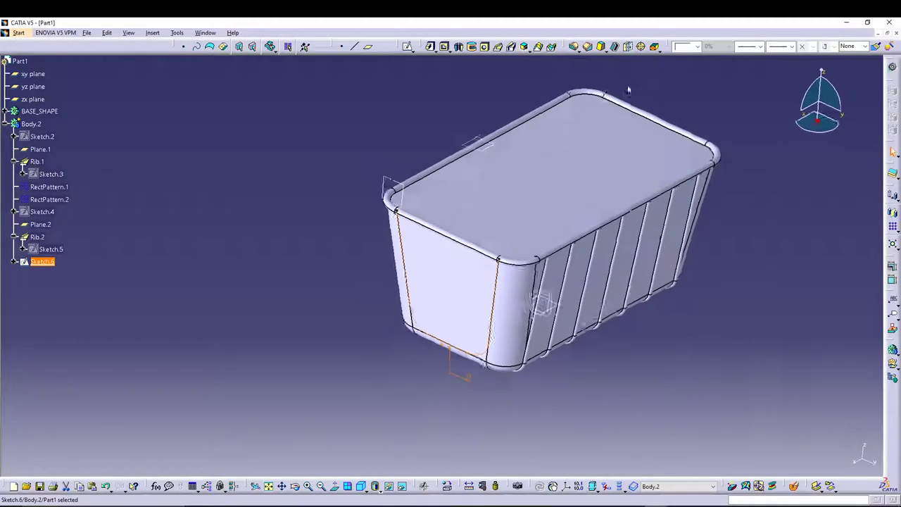
{"action": "middle_click_drag", "start_coordinate": [326, 263], "coordinate": [332, 226]}
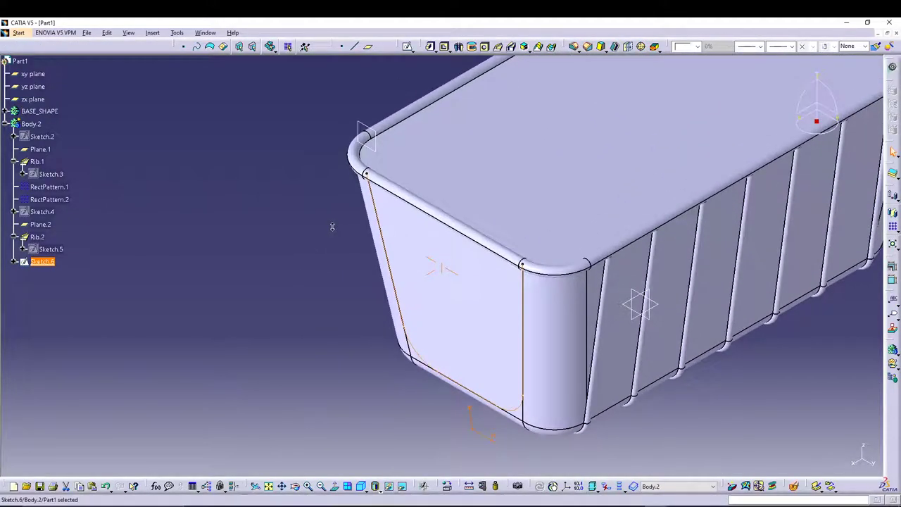
{"action": "left_click", "coordinate": [295, 258]}
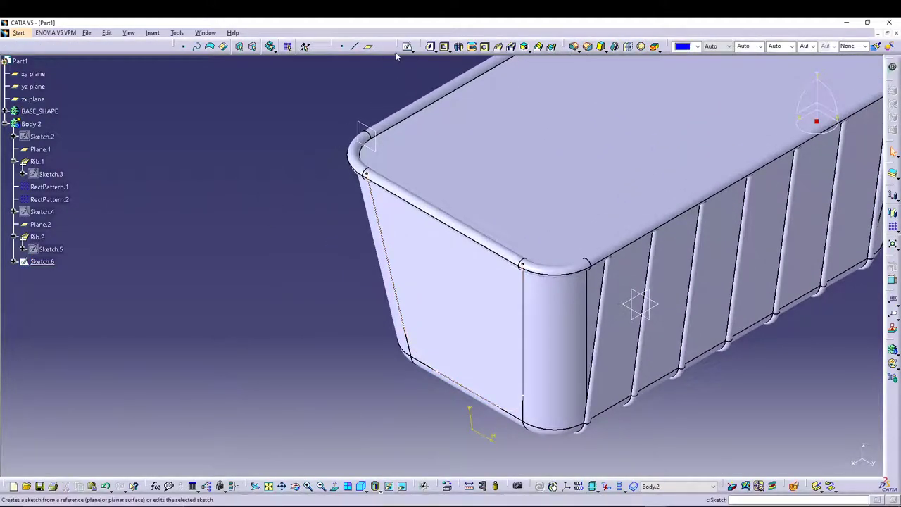
{"action": "left_click", "coordinate": [368, 46]}
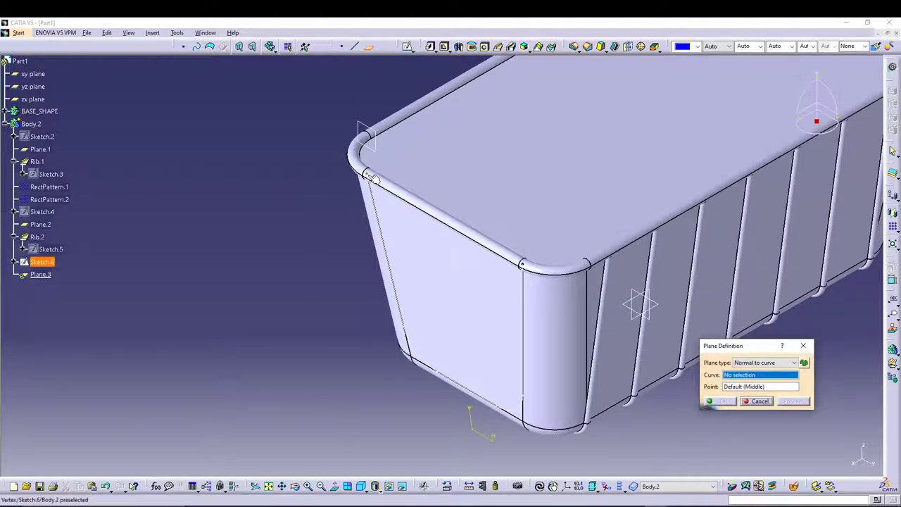
{"action": "left_click", "coordinate": [367, 174]}
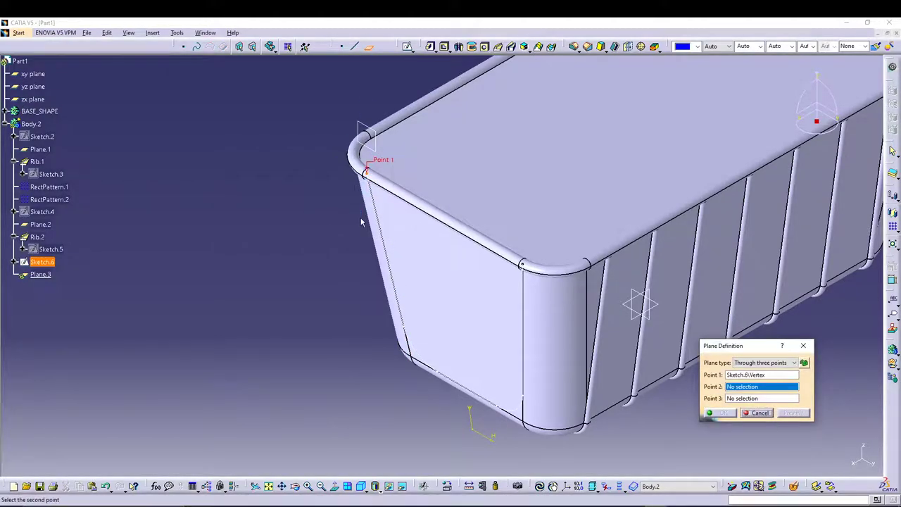
{"action": "left_click", "coordinate": [758, 414]}
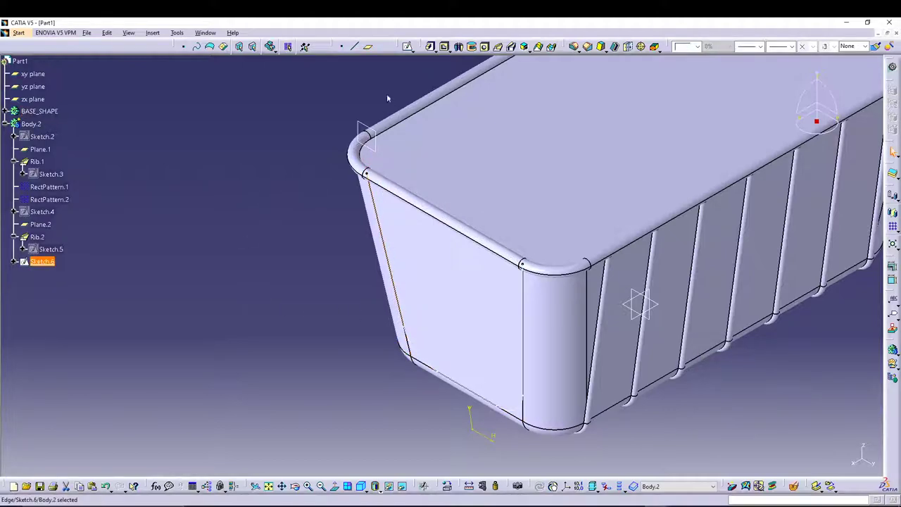
- Create a plane normal to the U-profile curve at its upper endpoint near the block's far end-face corner
{"action": "left_click", "coordinate": [368, 47]}
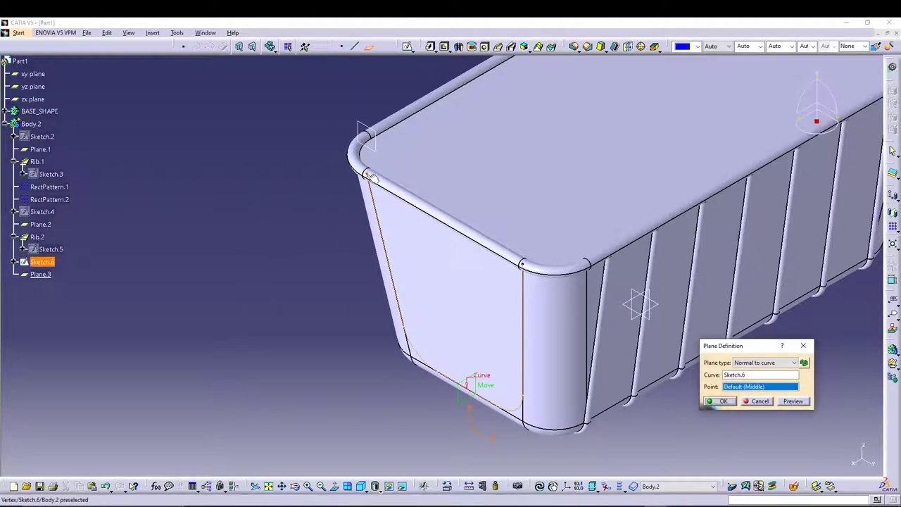
{"action": "left_click", "coordinate": [367, 174]}
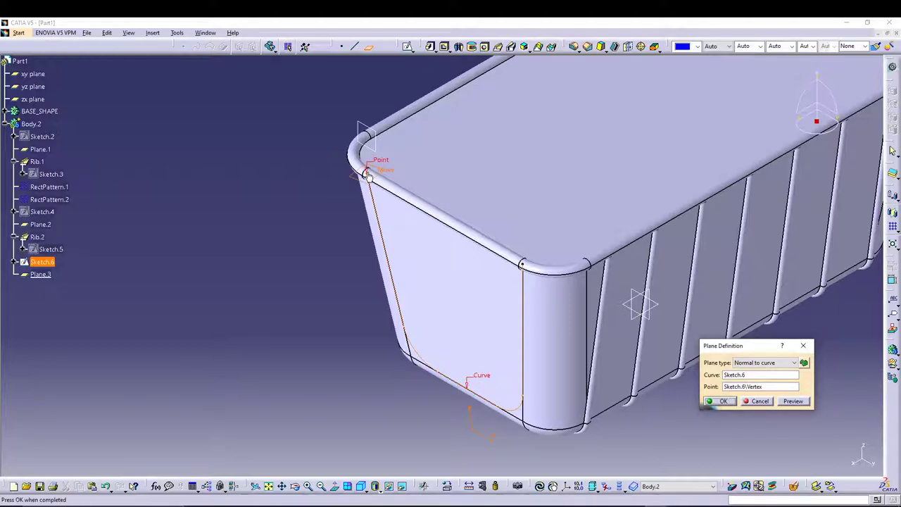
{"action": "left_click", "coordinate": [723, 401]}
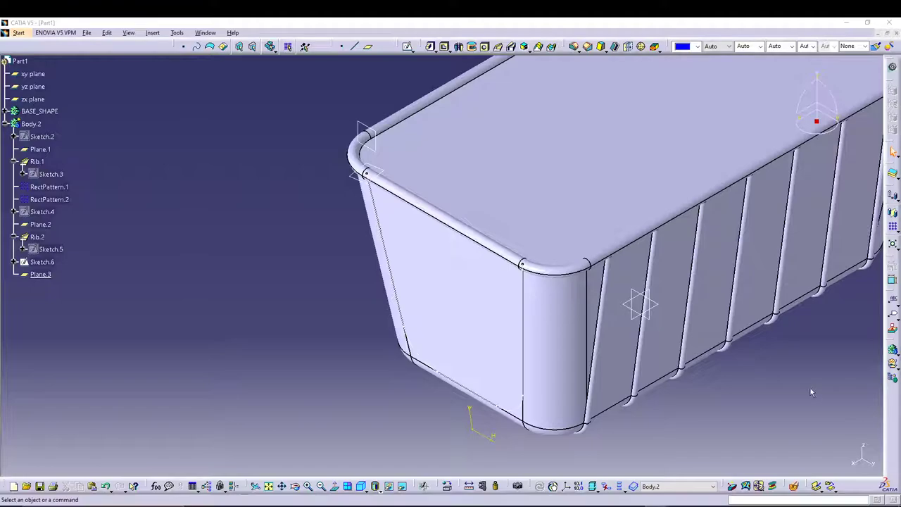
- Start a sketch on the new normal plane and draw a circle about 0.51 in in diameter beside the block
{"action": "left_click", "coordinate": [357, 180]}
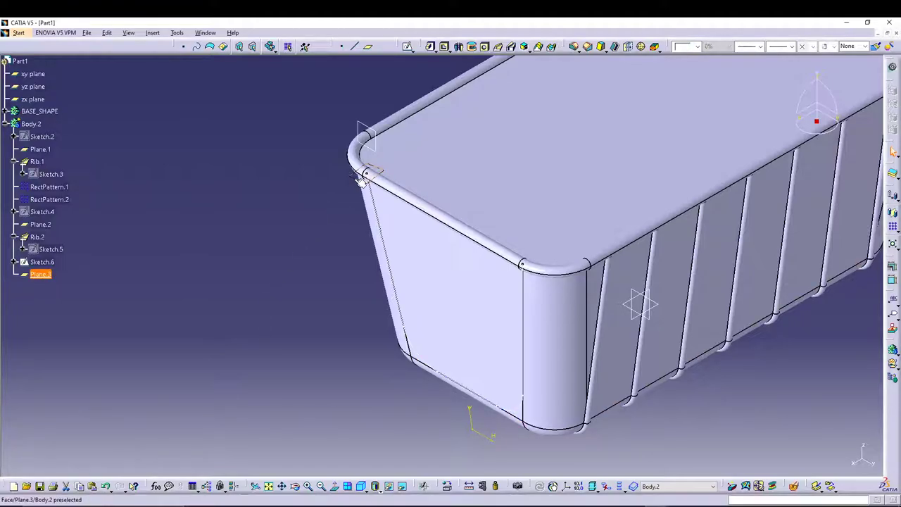
{"action": "left_click", "coordinate": [407, 47]}
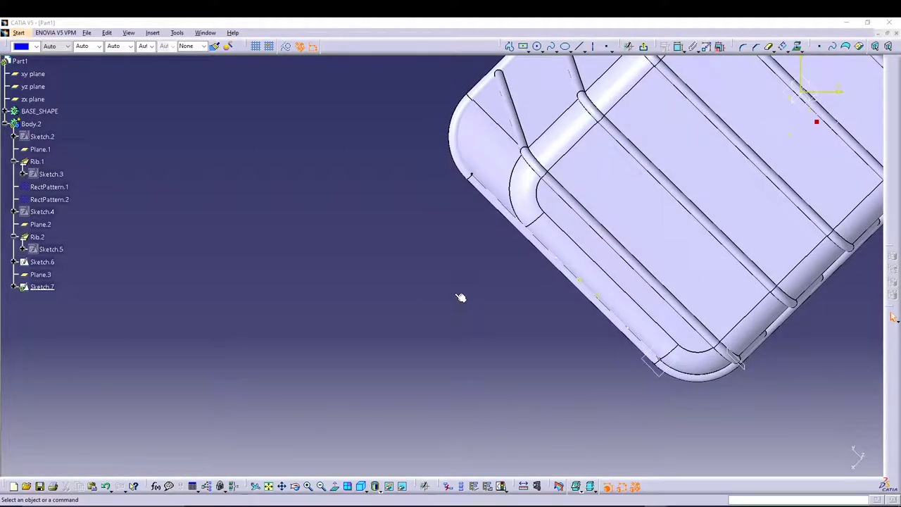
{"action": "left_click", "coordinate": [483, 131]}
{"action": "left_click", "coordinate": [536, 47]}
{"action": "left_click", "coordinate": [374, 217]}
{"action": "left_click", "coordinate": [386, 202]}
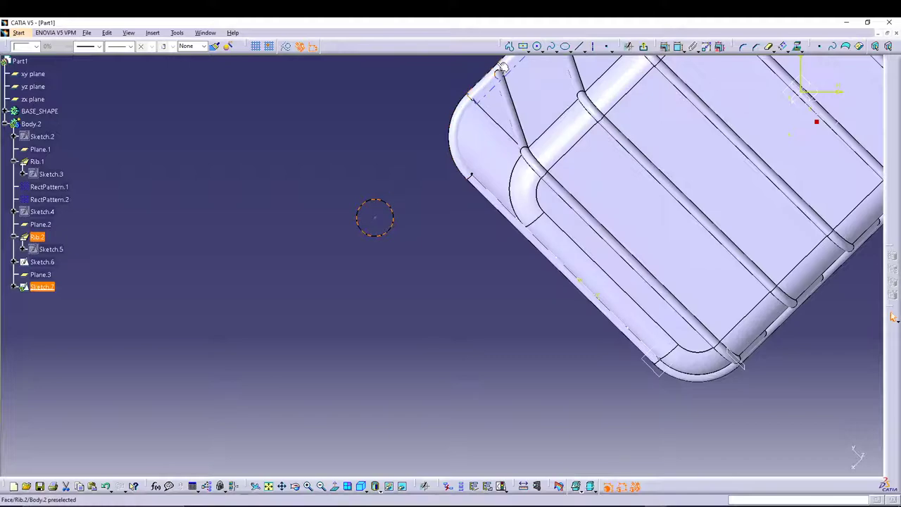
- Dimension the circle's diameter and set it to 0.063 in
{"action": "left_click", "coordinate": [891, 317]}
{"action": "double_click", "coordinate": [425, 213]}
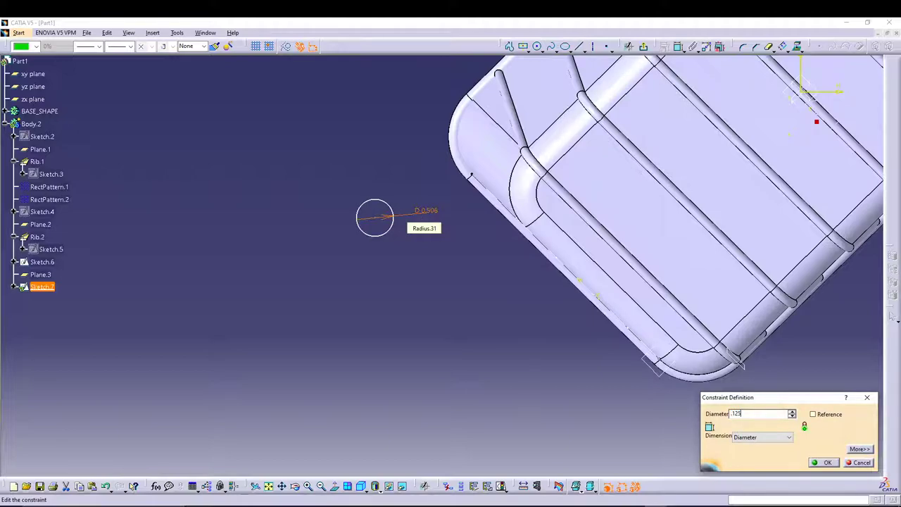
{"action": "key", "text": "Return"}
{"action": "mouse_move", "coordinate": [436, 259]}
{"action": "middle_mouse_down"}
{"action": "mouse_move", "coordinate": [401, 221]}
{"action": "mouse_move", "coordinate": [338, 189]}
{"action": "middle_mouse_up"}
{"action": "left_click", "coordinate": [327, 191]}
{"action": "mouse_move", "coordinate": [398, 237]}
{"action": "middle_mouse_down"}
{"action": "mouse_move", "coordinate": [416, 245]}
{"action": "mouse_move", "coordinate": [496, 243]}
{"action": "mouse_move", "coordinate": [532, 224]}
{"action": "middle_mouse_up"}
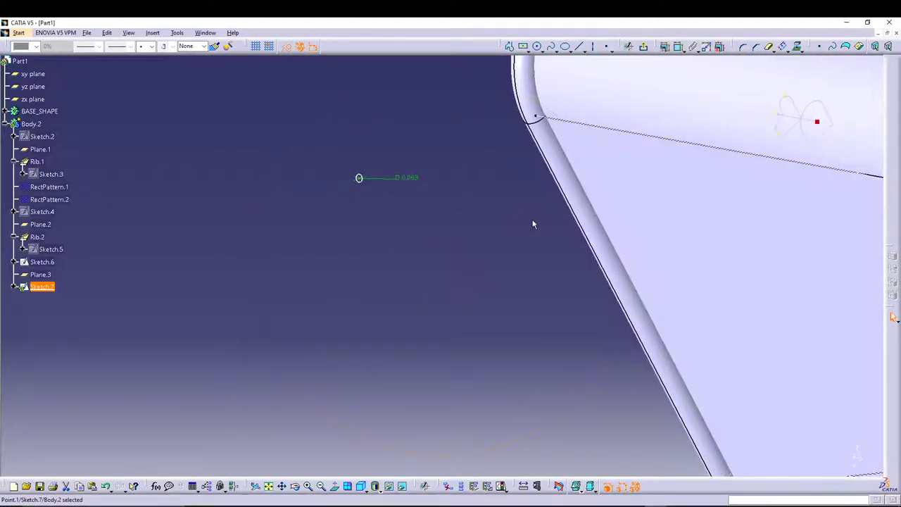
{"action": "left_click", "coordinate": [540, 118]}
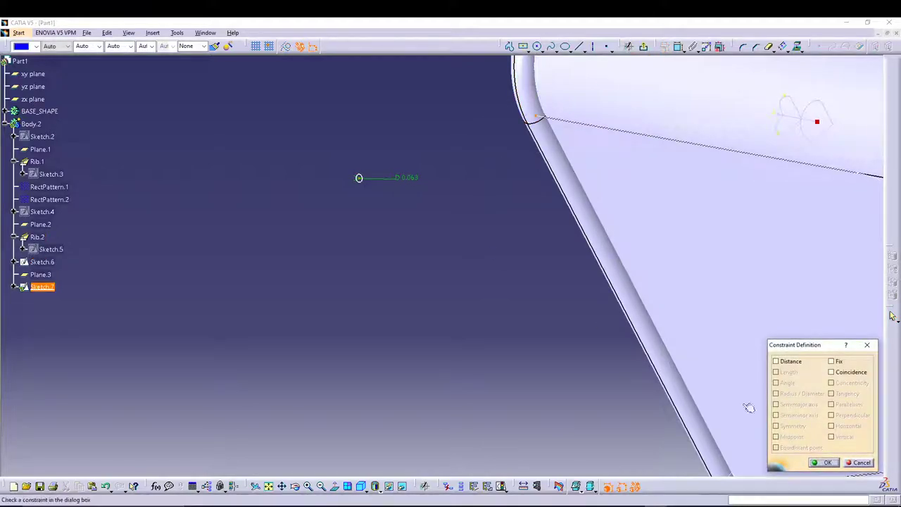
{"action": "left_click", "coordinate": [833, 372]}
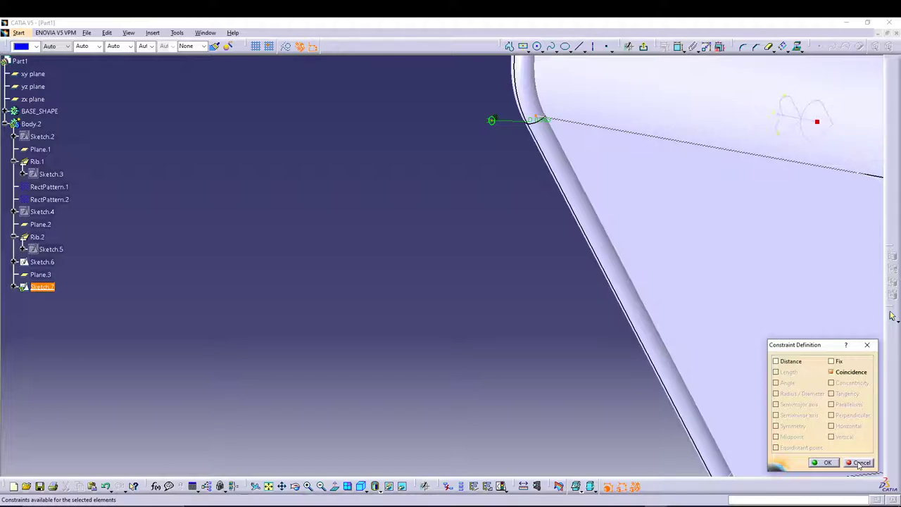
{"action": "left_click", "coordinate": [858, 463]}
- Make the circle's centre coincident with the U-profile's upper endpoint at the new normal plane, and exit the sketch
{"action": "middle_click_drag", "start_coordinate": [495, 345], "coordinate": [484, 295]}
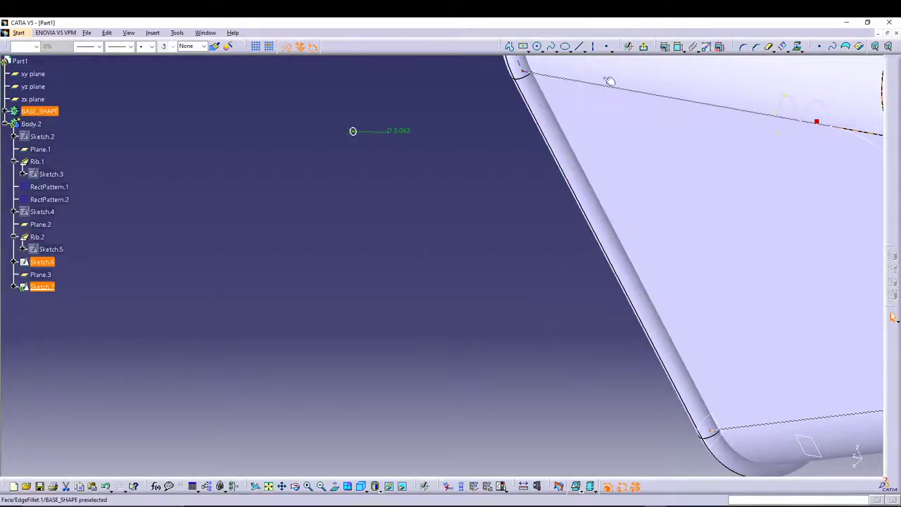
{"action": "left_click", "coordinate": [663, 48]}
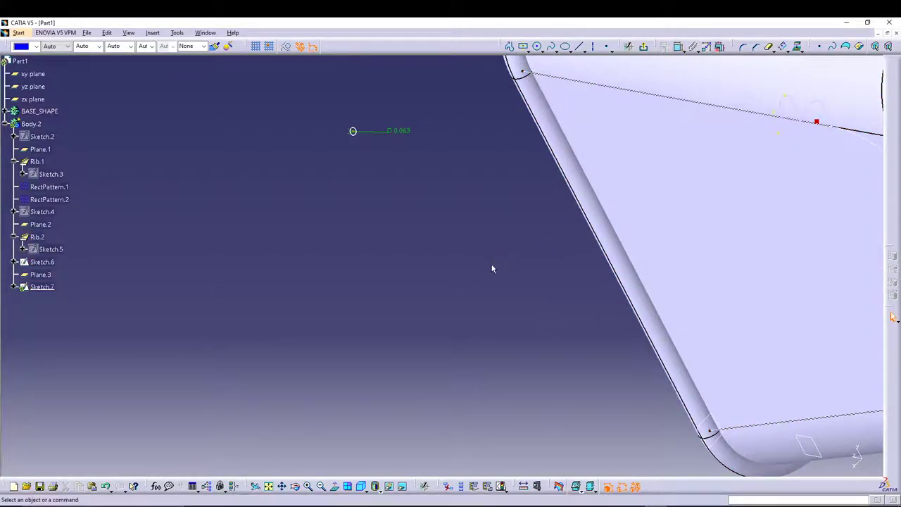
{"action": "left_click", "coordinate": [354, 132]}
{"action": "left_click", "coordinate": [710, 431], "text": "ctrl"}
{"action": "left_click", "coordinate": [679, 46]}
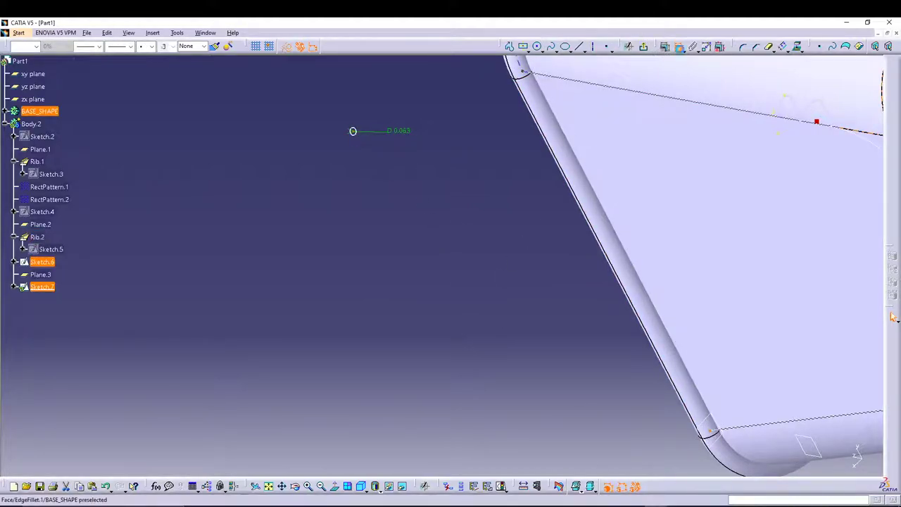
{"action": "right_click", "coordinate": [458, 226]}
{"action": "left_click", "coordinate": [497, 302]}
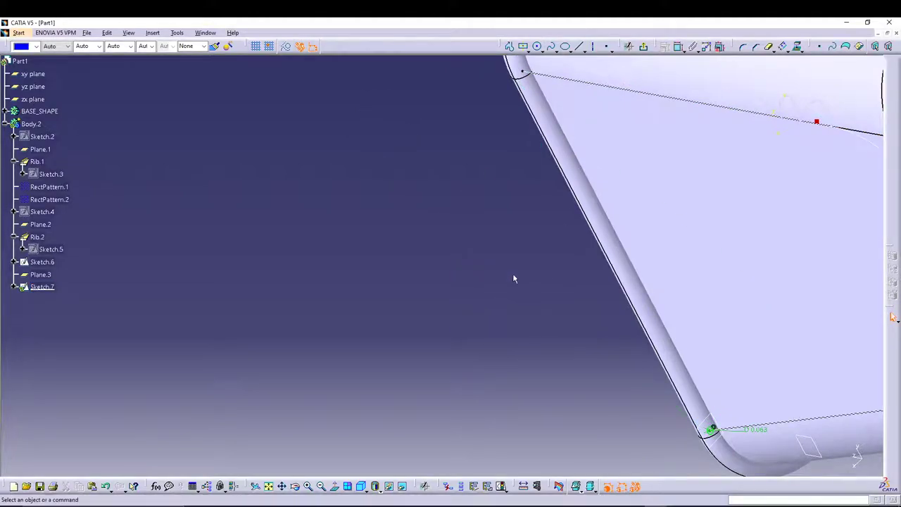
{"action": "left_click", "coordinate": [643, 47]}
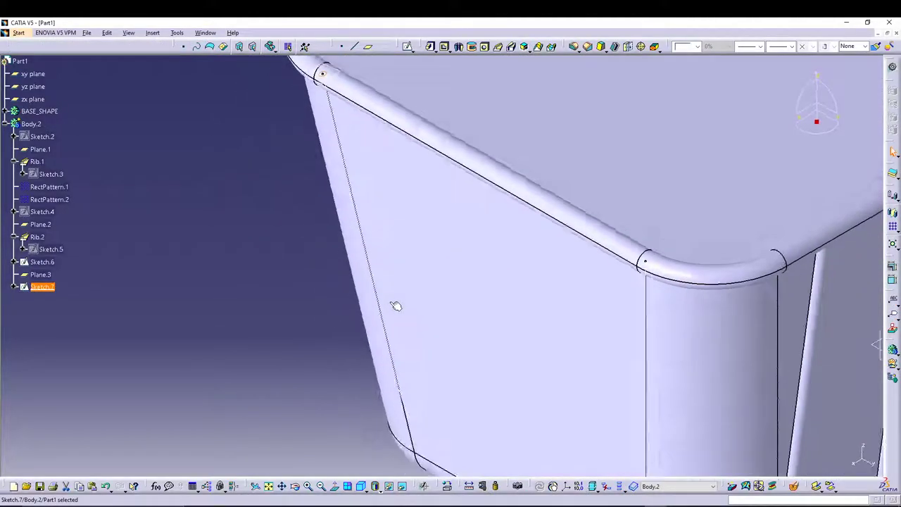
- Create a rib sweeping the circle along the end-face U-profile with Keep angle profile control
{"action": "left_click", "coordinate": [497, 46]}
{"action": "left_click", "coordinate": [344, 148]}
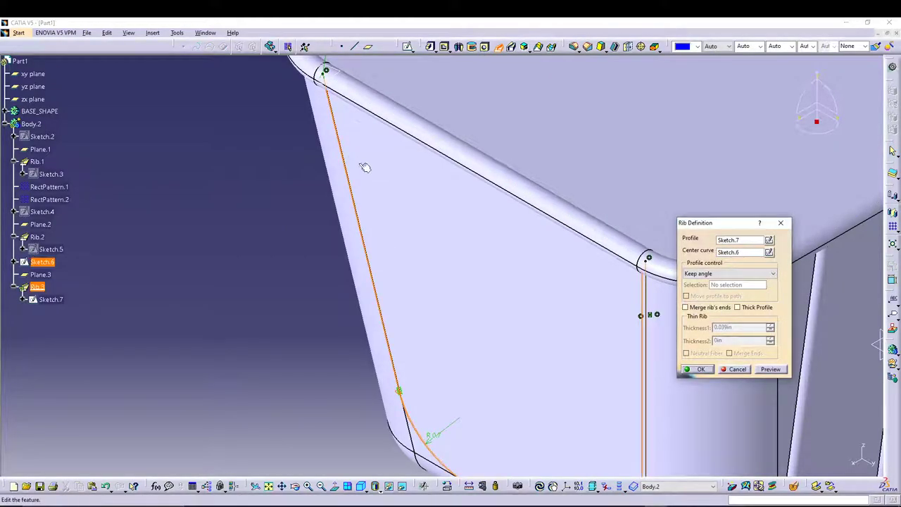
{"action": "left_click", "coordinate": [700, 369]}
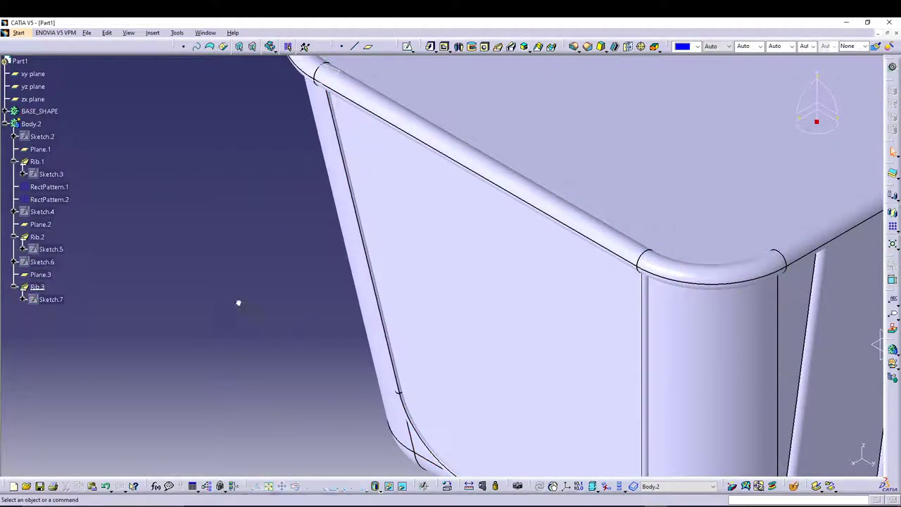
{"action": "scroll", "coordinate": [293, 268], "scroll_direction": "down", "scroll_amount": 3}
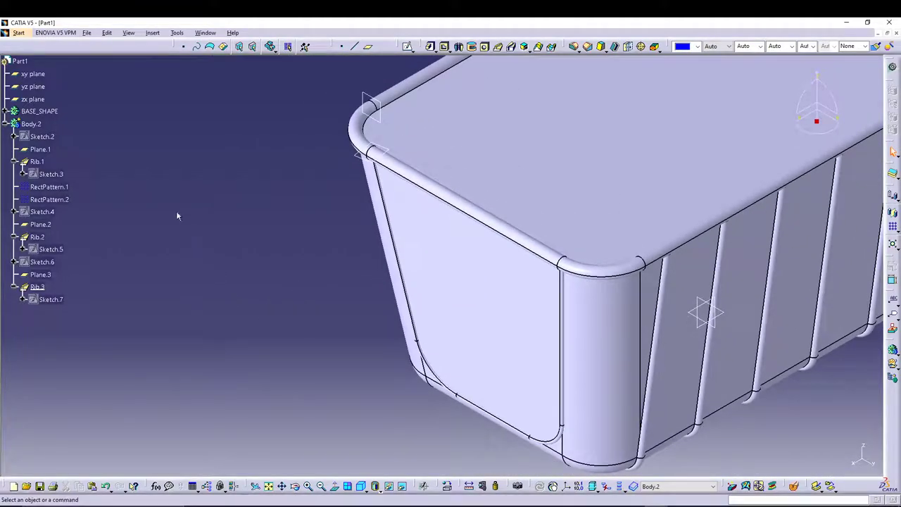
- Hide BASE_SHAPE and compare the end-face wire with the patterned cross wires
{"action": "right_click", "coordinate": [52, 117]}
{"action": "left_click", "coordinate": [74, 143]}
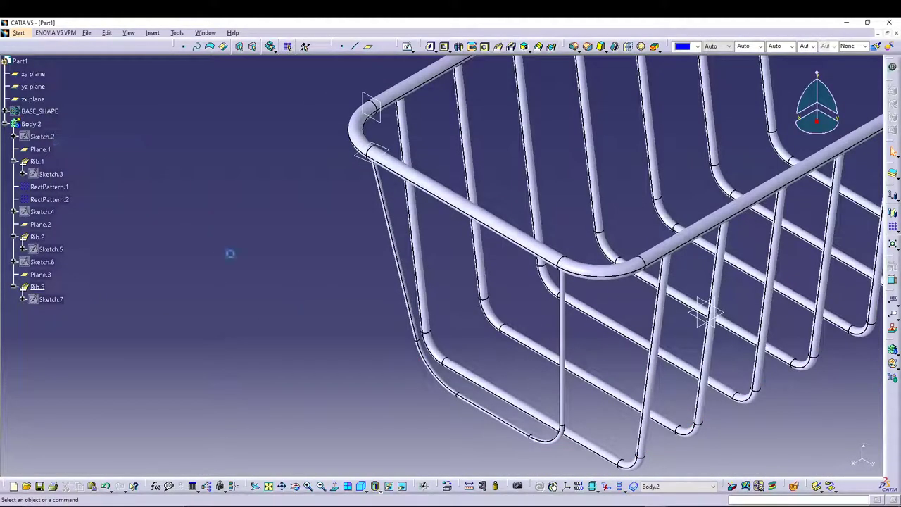
{"action": "middle_click_drag", "start_coordinate": [337, 329], "coordinate": [291, 308]}
{"action": "middle_click_drag", "start_coordinate": [639, 185], "coordinate": [574, 111]}
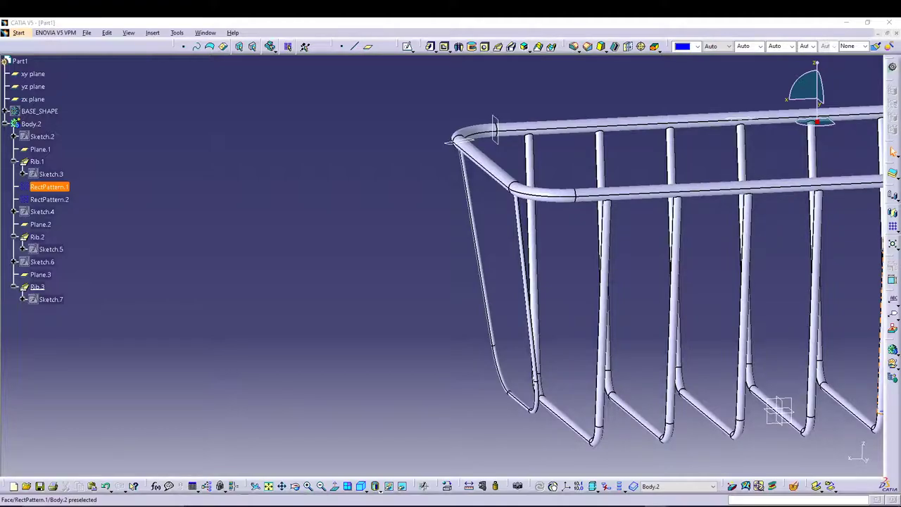
- Edit the end-face wire's profile sketch, set the circle's diameter to 0.125 in, and exit the sketch
{"action": "double_click", "coordinate": [49, 299]}
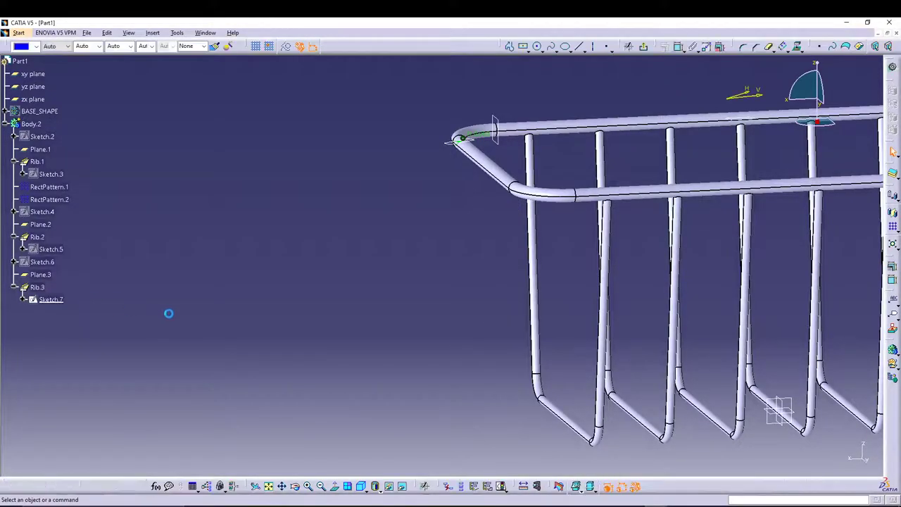
{"action": "left_click", "coordinate": [268, 486]}
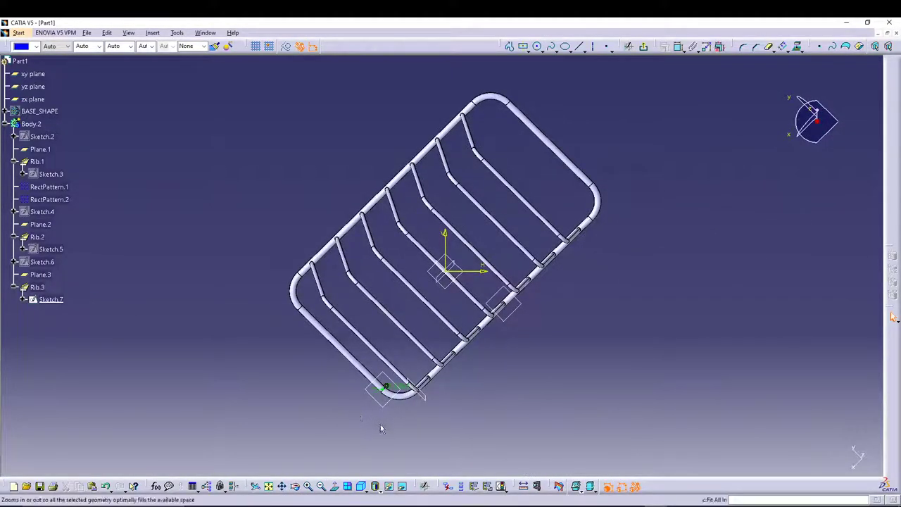
{"action": "double_click", "coordinate": [402, 389]}
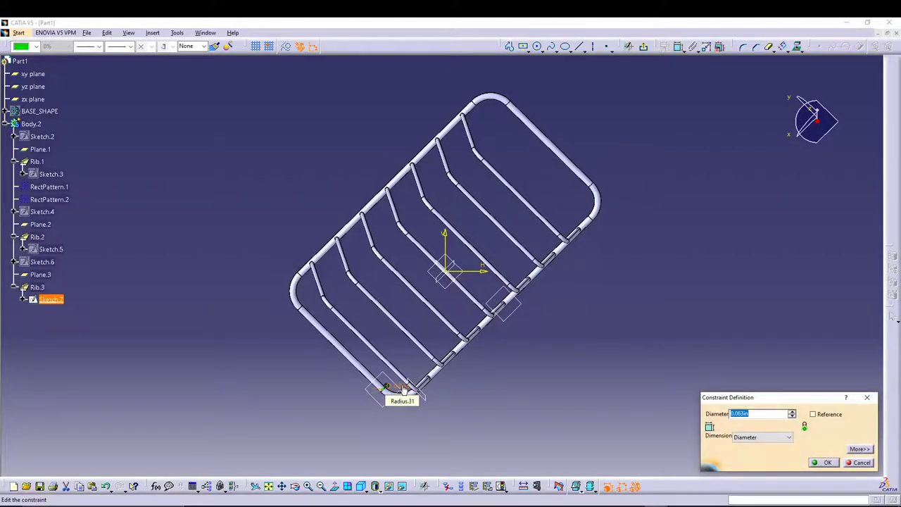
{"action": "type", "text": ".125"}
{"action": "key", "text": "Return"}
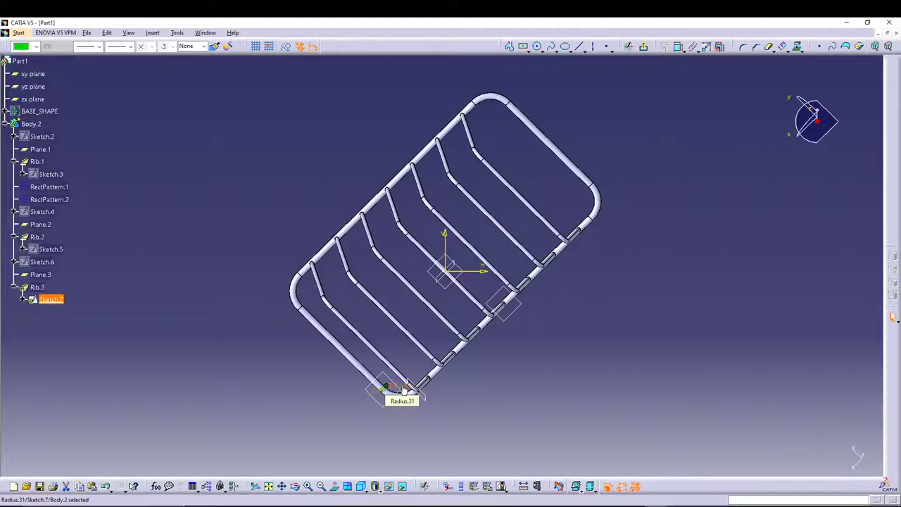
{"action": "left_click", "coordinate": [645, 49]}
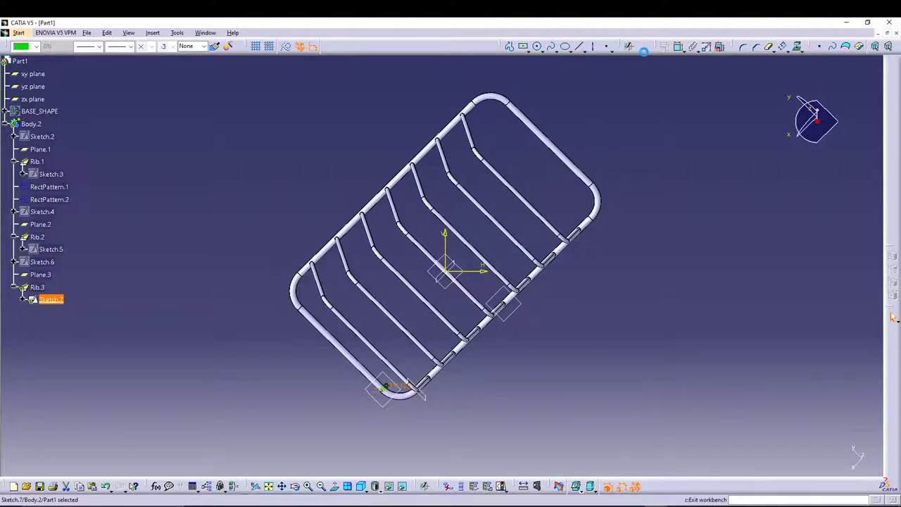
{"action": "middle_click_drag", "start_coordinate": [307, 295], "coordinate": [488, 165]}
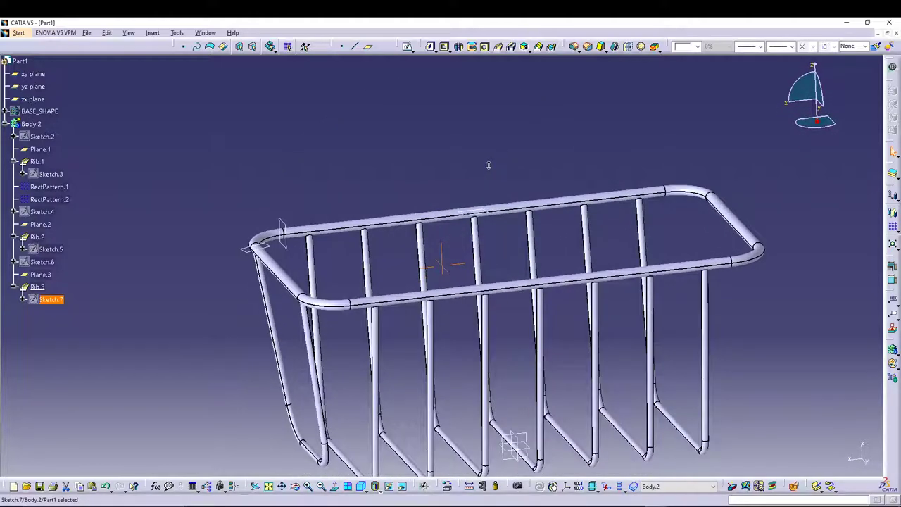
{"action": "left_click", "coordinate": [326, 172]}
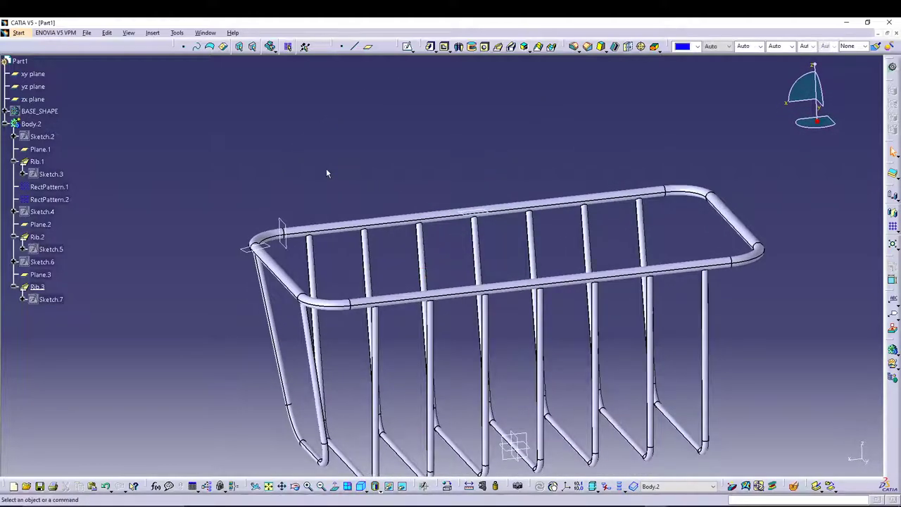
- Show BASE_SHAPE again and mirror the end-face wire rib about the yz plane
{"action": "right_click", "coordinate": [50, 113]}
{"action": "left_click", "coordinate": [74, 139]}
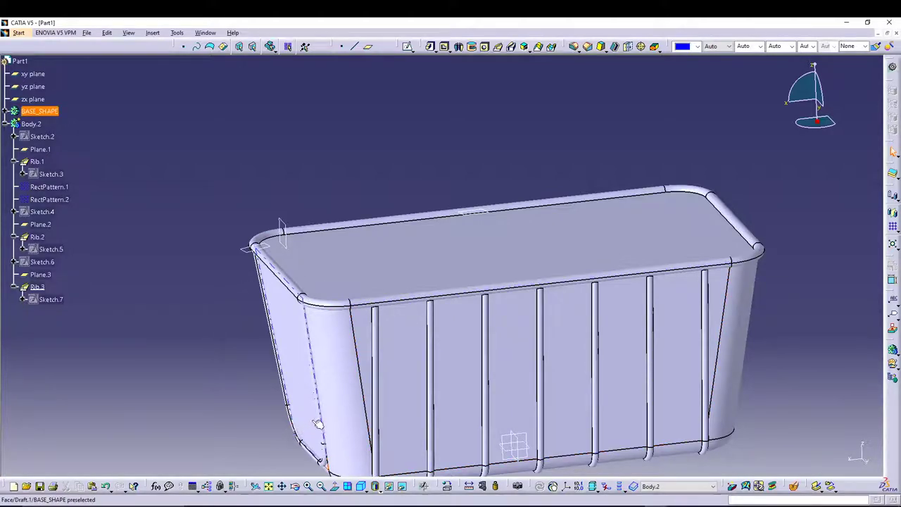
{"action": "left_click", "coordinate": [48, 287]}
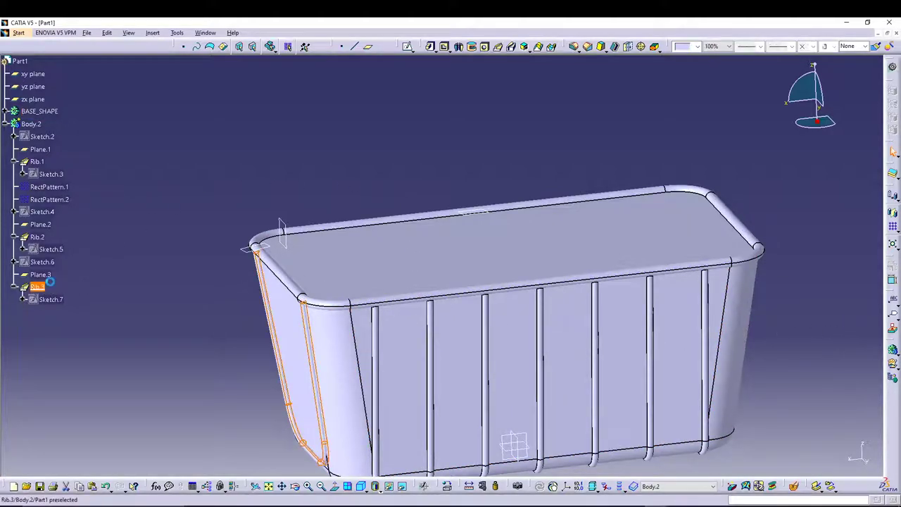
{"action": "left_click", "coordinate": [892, 213]}
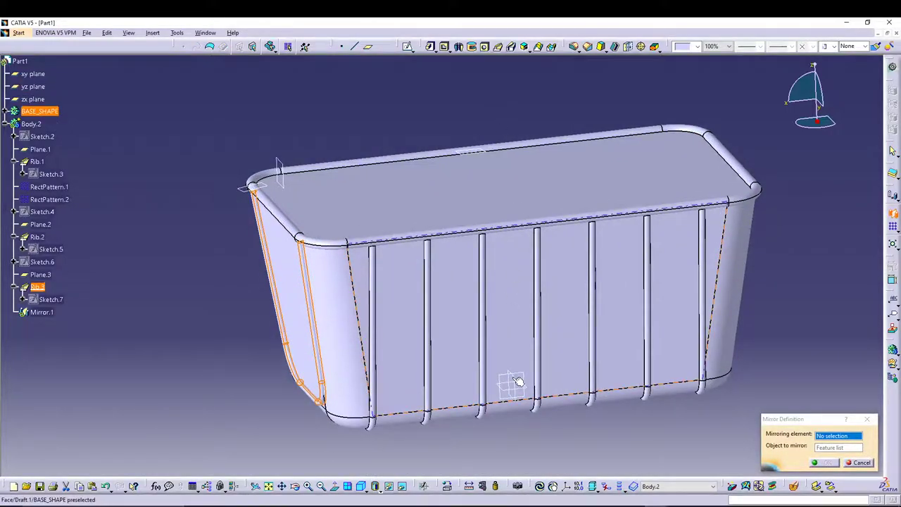
{"action": "left_click", "coordinate": [519, 380]}
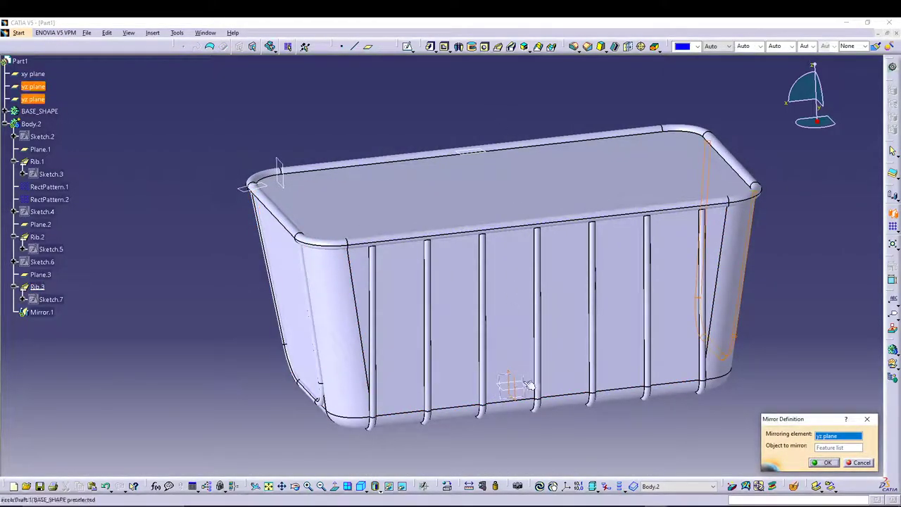
{"action": "left_click", "coordinate": [827, 463]}
- Hide BASE_SHAPE to inspect the wire basket from several sides, and show it again
{"action": "middle_click_drag", "start_coordinate": [807, 313], "coordinate": [584, 282]}
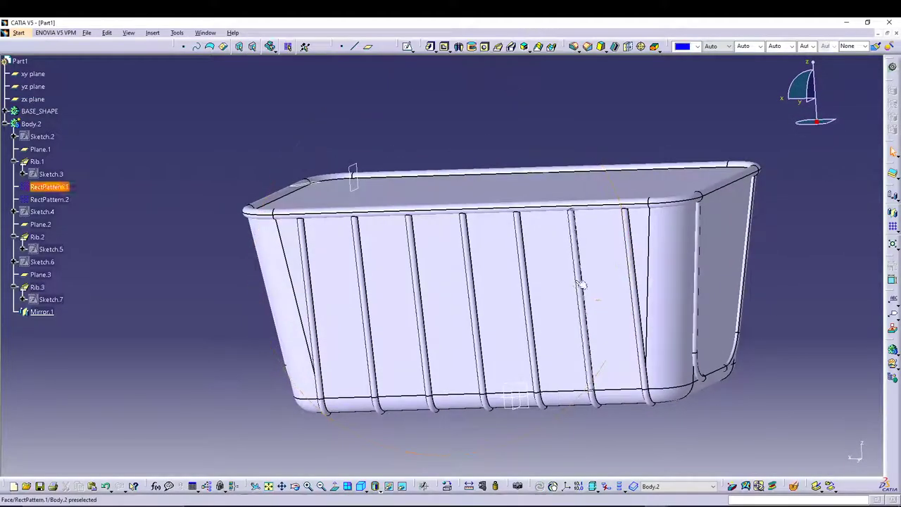
{"action": "right_click", "coordinate": [48, 113]}
{"action": "left_click", "coordinate": [81, 137]}
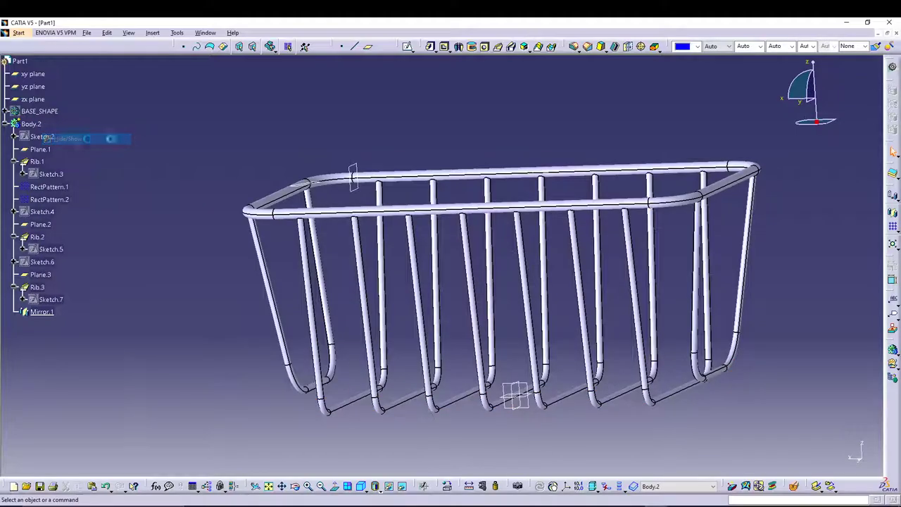
{"action": "middle_click_drag", "start_coordinate": [147, 145], "coordinate": [300, 230]}
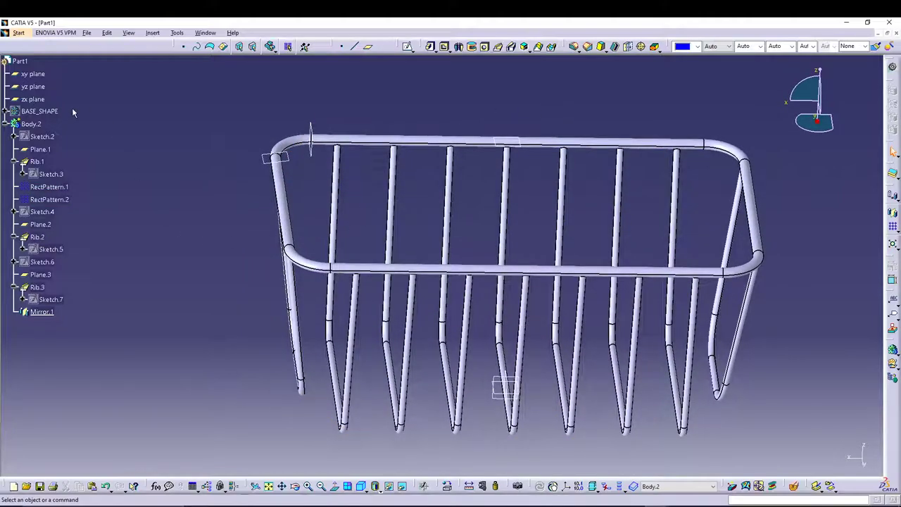
{"action": "right_click", "coordinate": [48, 113]}
{"action": "left_click", "coordinate": [81, 142]}
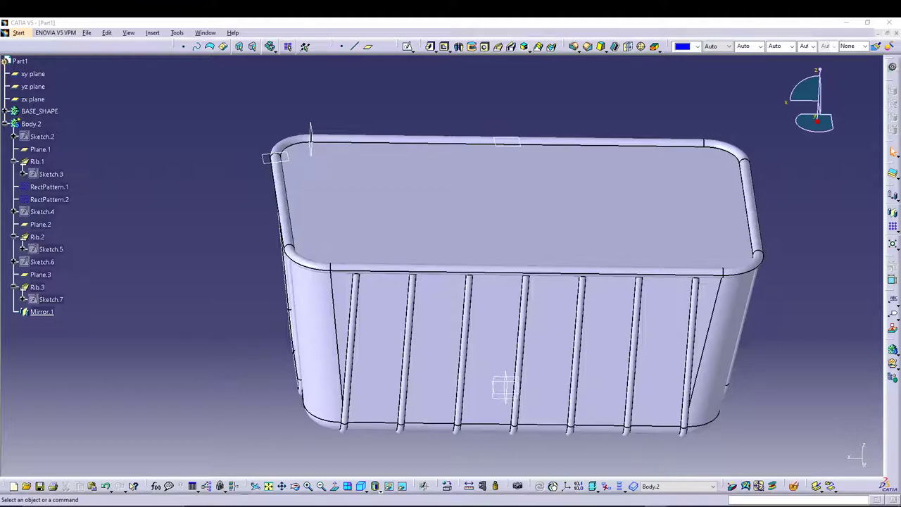
- Start a sketch on the block's long drafted side face and draw a circle about 0.68 in in diameter above the rim
{"action": "middle_click_drag", "start_coordinate": [312, 237], "coordinate": [479, 228]}
{"action": "left_click", "coordinate": [367, 215]}
{"action": "left_click", "coordinate": [406, 47]}
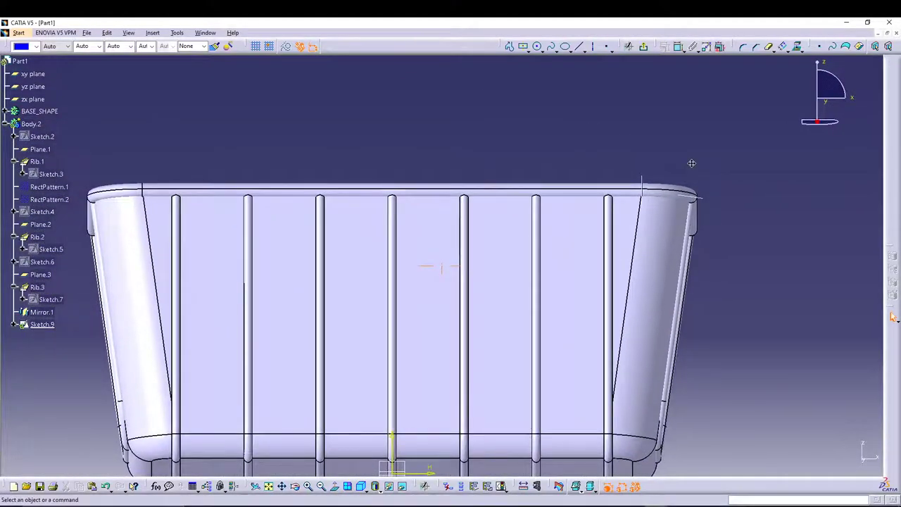
{"action": "middle_click_drag", "start_coordinate": [691, 163], "coordinate": [691, 153]}
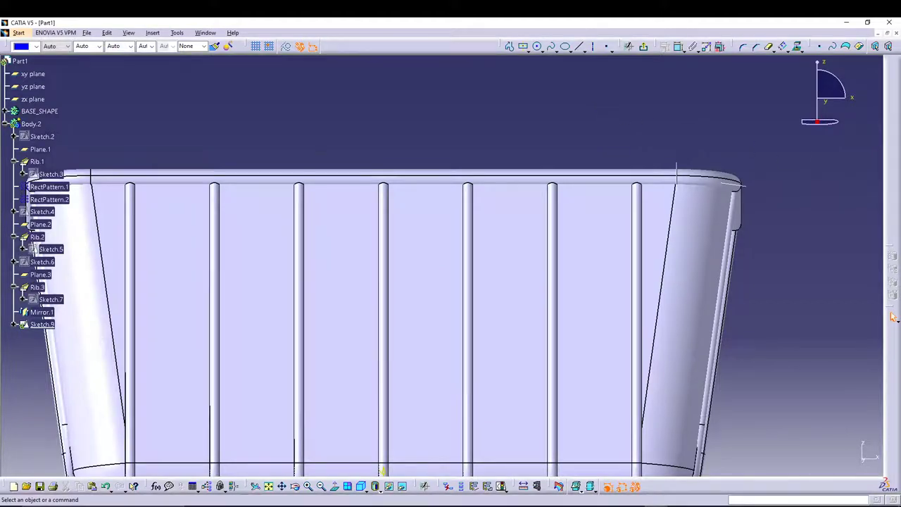
{"action": "middle_click_drag", "start_coordinate": [563, 77], "coordinate": [542, 166]}
{"action": "left_click", "coordinate": [538, 47]}
{"action": "left_click", "coordinate": [561, 105]}
{"action": "left_click", "coordinate": [579, 86]}
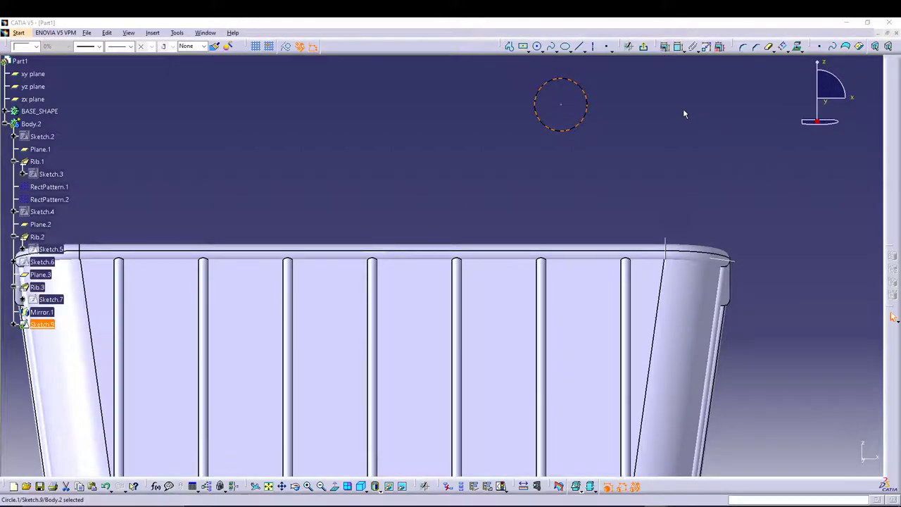
- Dimension the new circle's diameter and set it to 1 in
{"action": "left_click", "coordinate": [678, 46]}
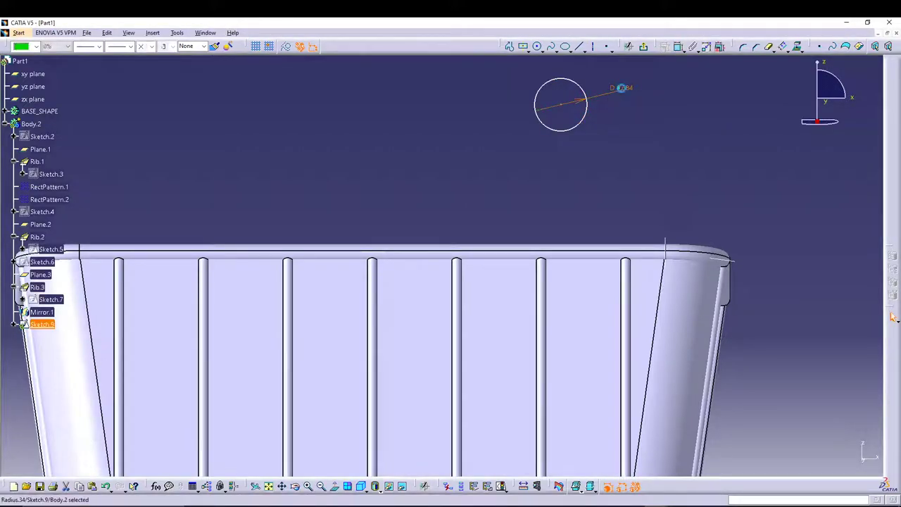
{"action": "double_click", "coordinate": [624, 94]}
{"action": "type", "text": "1"}
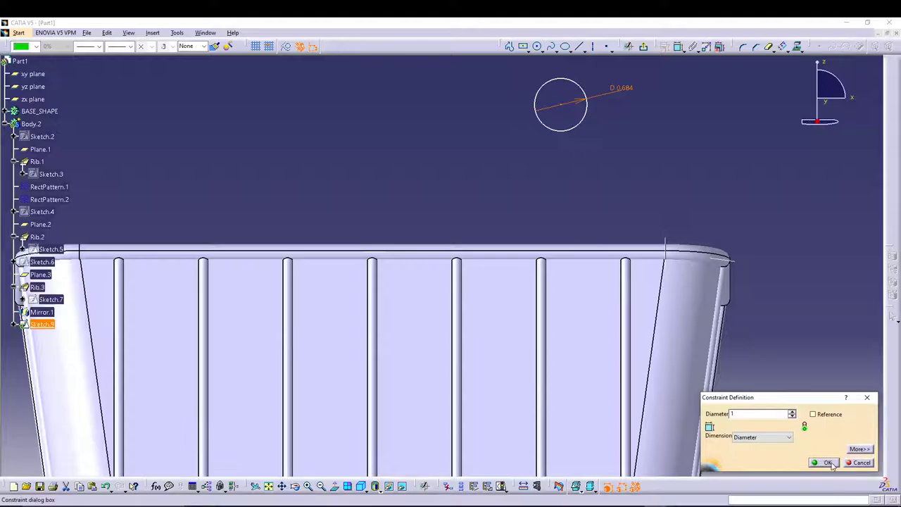
{"action": "left_click", "coordinate": [827, 463]}
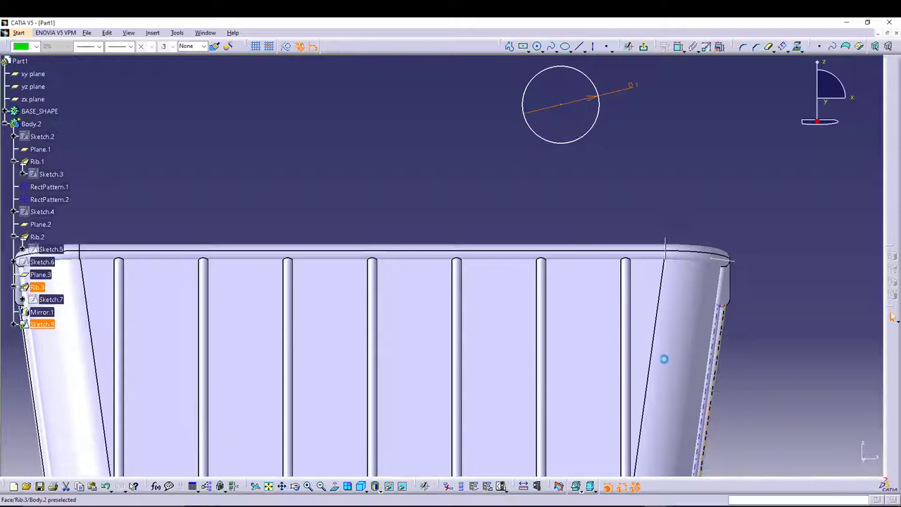
- Sketch a centered rectangle about 0.69 in wide that overlaps the circle and ends just above the rim
{"action": "left_click", "coordinate": [525, 46]}
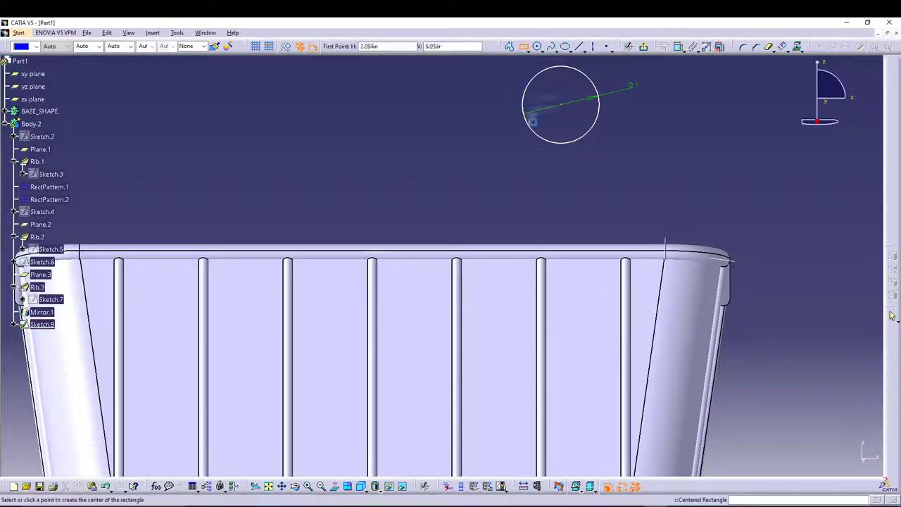
{"action": "left_click", "coordinate": [560, 157]}
{"action": "left_click", "coordinate": [586, 218]}
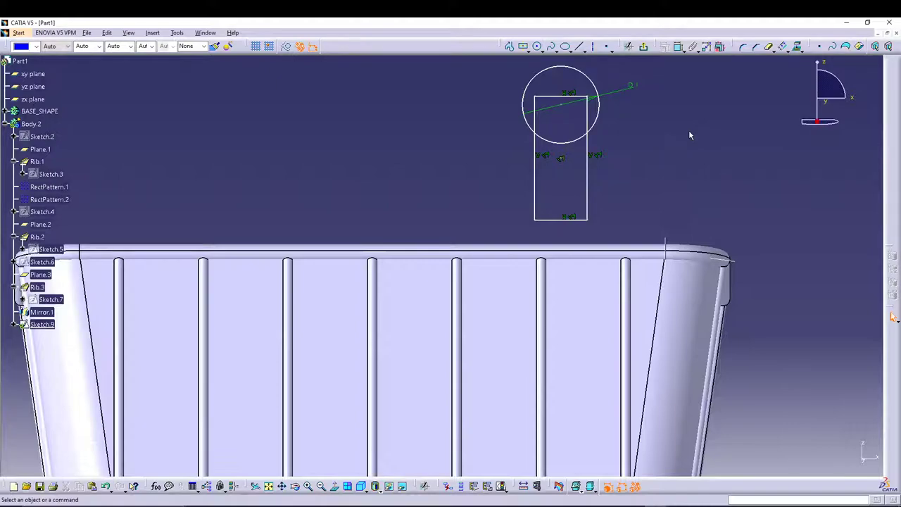
- Dimension the rectangle's width between its vertical sides and set it to 0.4 in
{"action": "left_click", "coordinate": [678, 47]}
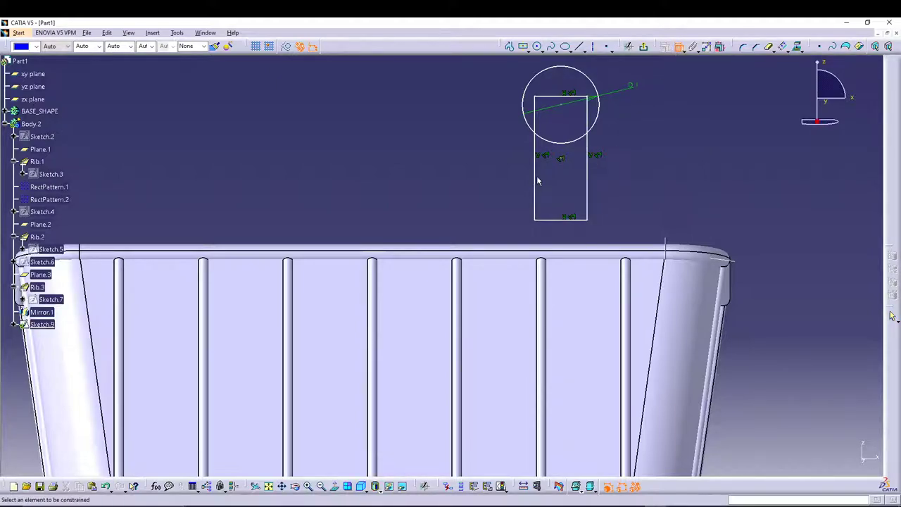
{"action": "left_click", "coordinate": [537, 181]}
{"action": "left_click", "coordinate": [585, 176]}
{"action": "left_click", "coordinate": [626, 173]}
{"action": "double_click", "coordinate": [626, 169]}
{"action": "type", "text": "14"}
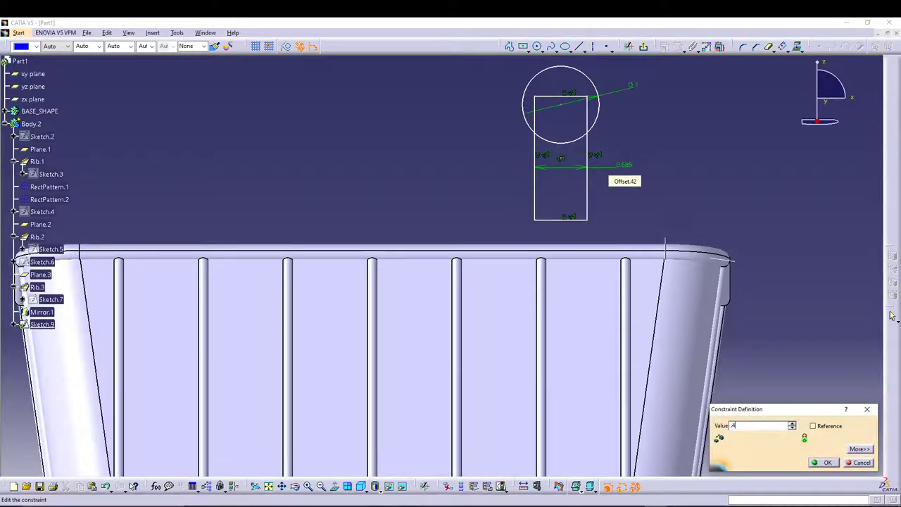
{"action": "key", "text": "Return"}
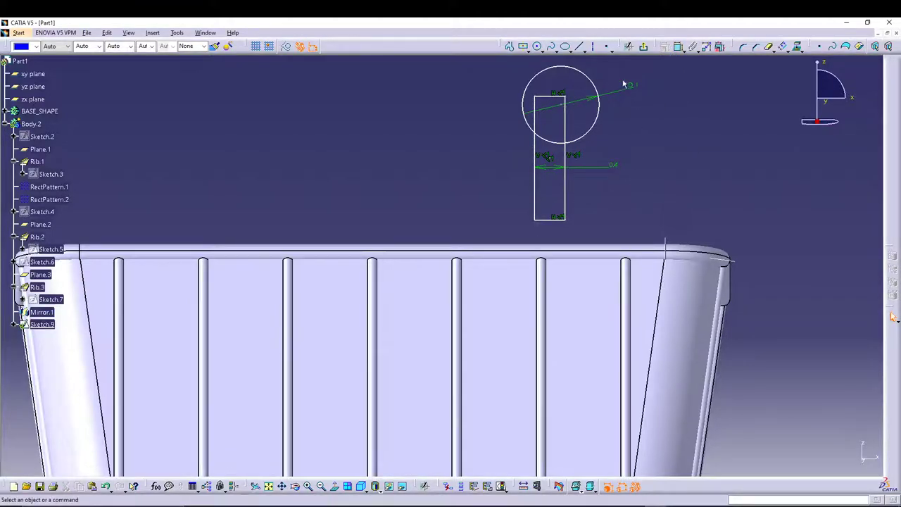
- Draw a vertical axis line from the circle's centre down past the rectangle's bottom edge
{"action": "left_click", "coordinate": [595, 48]}
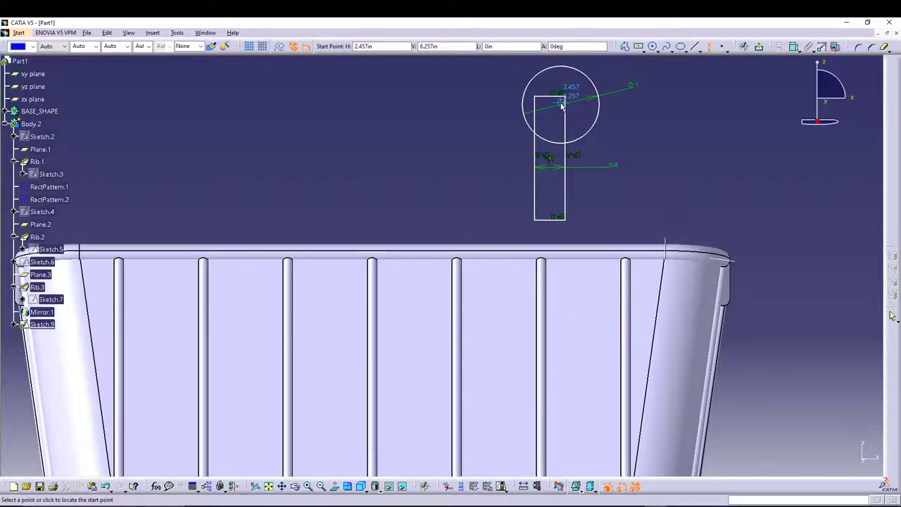
{"action": "scroll", "coordinate": [438, 257], "scroll_direction": "down", "scroll_amount": 2}
{"action": "scroll", "coordinate": [431, 258], "scroll_direction": "up", "scroll_amount": 5}
{"action": "middle_click_drag", "start_coordinate": [600, 83], "coordinate": [438, 261]}
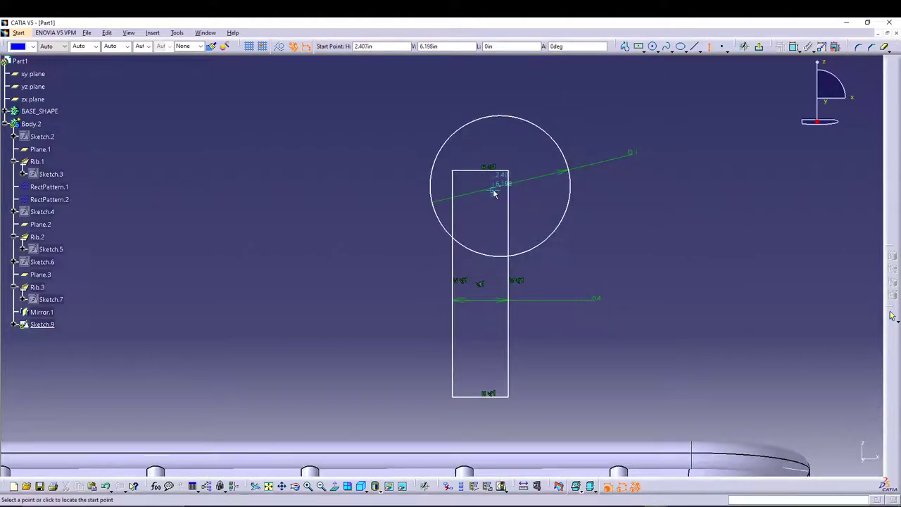
{"action": "left_click", "coordinate": [504, 190]}
{"action": "left_click", "coordinate": [502, 400]}
{"action": "left_click", "coordinate": [499, 434]}
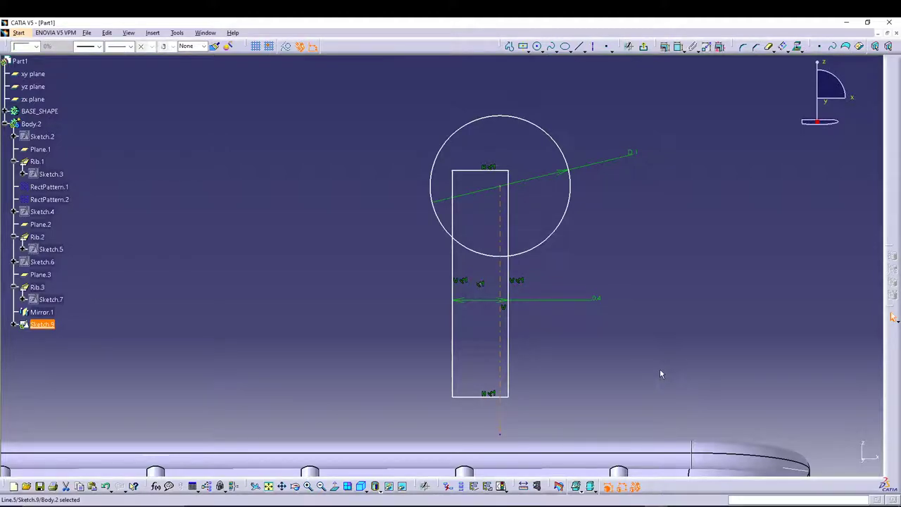
{"action": "left_click", "coordinate": [660, 374]}
- Constrain the rectangle's two vertical sides to be symmetric about the vertical axis line
{"action": "left_click", "coordinate": [452, 351]}
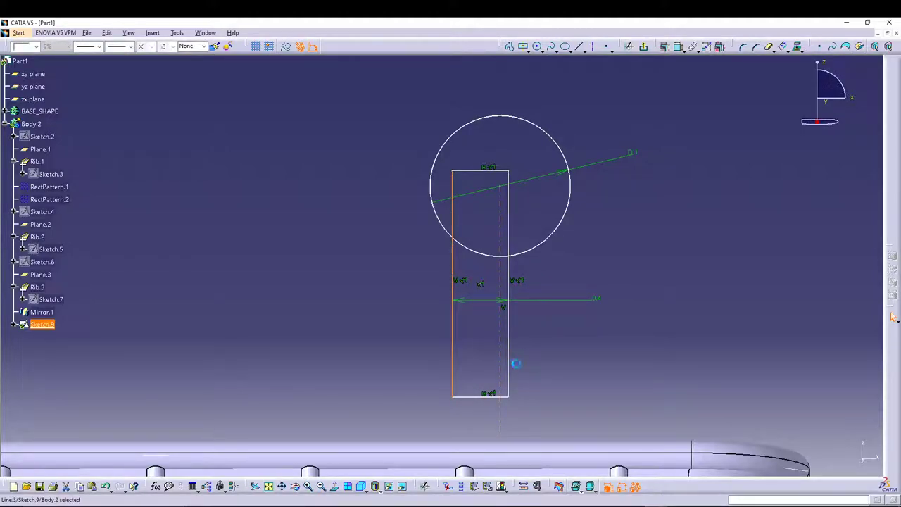
{"action": "left_click", "coordinate": [508, 344], "text": "ctrl"}
{"action": "left_click", "coordinate": [499, 335], "text": "ctrl"}
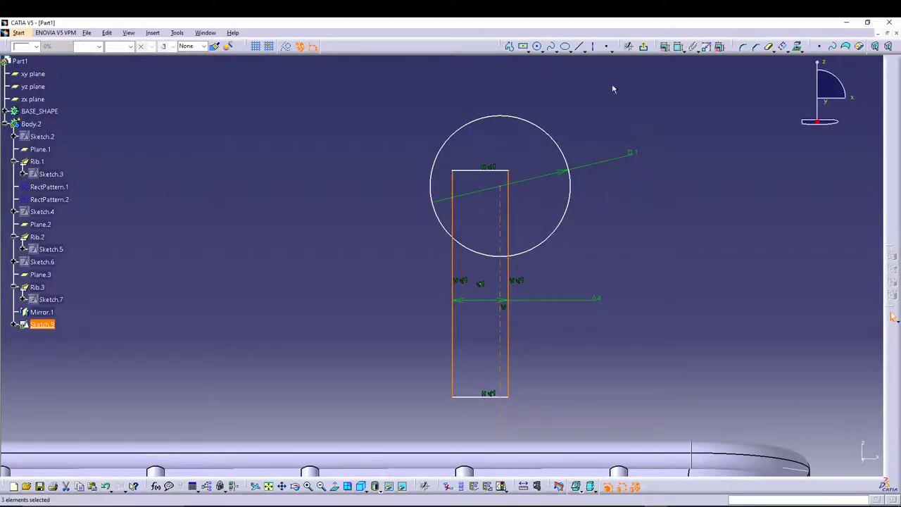
{"action": "left_click", "coordinate": [797, 47]}
{"action": "left_click", "coordinate": [794, 426]}
{"action": "left_click", "coordinate": [824, 462]}
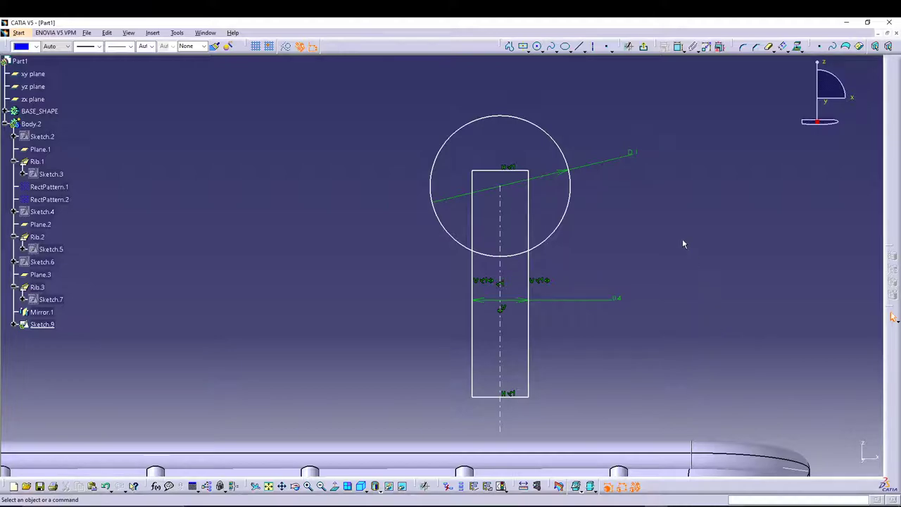
- Dimension the vertical distance from the circle's centre to the rectangle's bottom edge and set it to 1 in
{"action": "left_click", "coordinate": [678, 47]}
{"action": "left_click", "coordinate": [502, 190]}
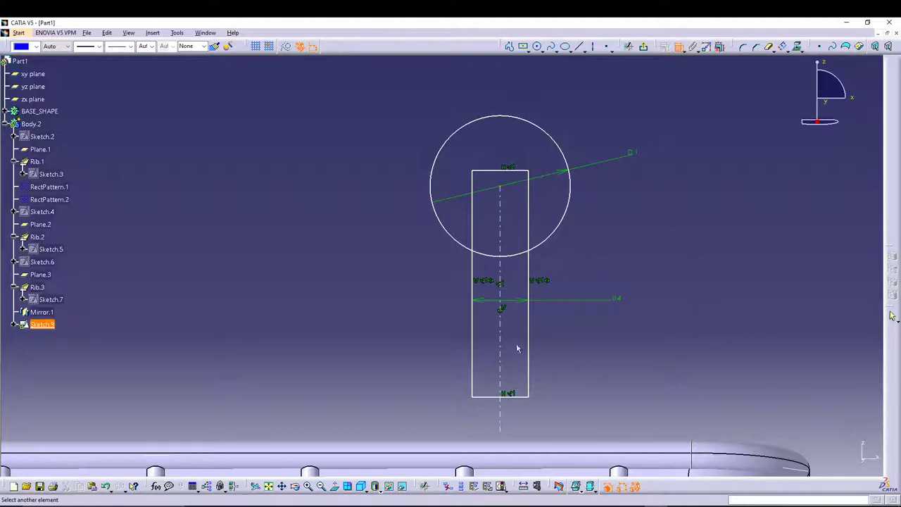
{"action": "left_click", "coordinate": [527, 397]}
{"action": "left_click", "coordinate": [563, 342]}
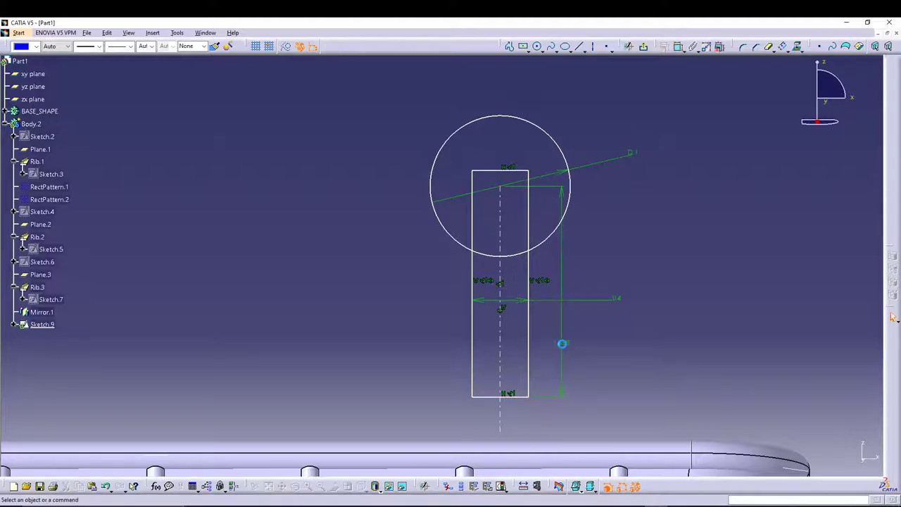
{"action": "double_click", "coordinate": [560, 337]}
{"action": "left_click", "coordinate": [815, 459]}
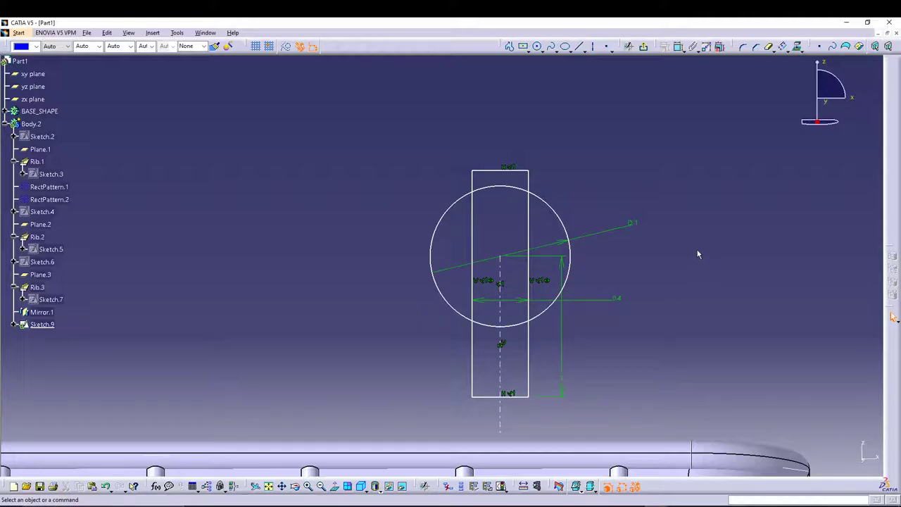
- Intersect the geometry along the basket's rim with the sketch plane and convert the resulting horizontal line to a construction element
{"action": "middle_click_drag", "start_coordinate": [692, 291], "coordinate": [694, 261]}
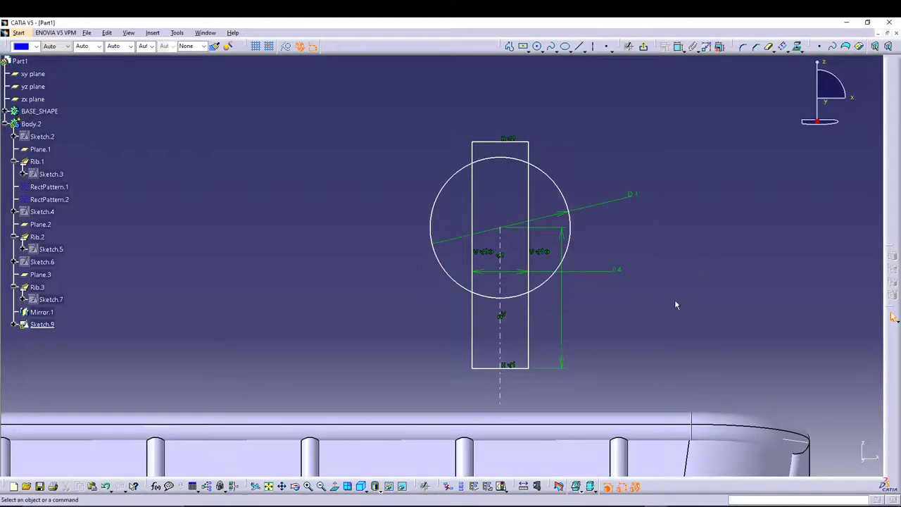
{"action": "middle_click_drag", "start_coordinate": [676, 303], "coordinate": [684, 210]}
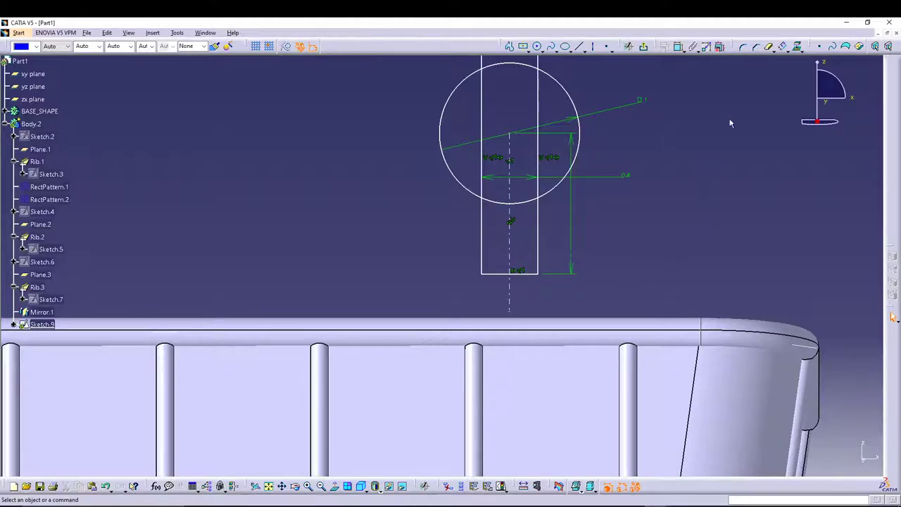
{"action": "left_click", "coordinate": [801, 50]}
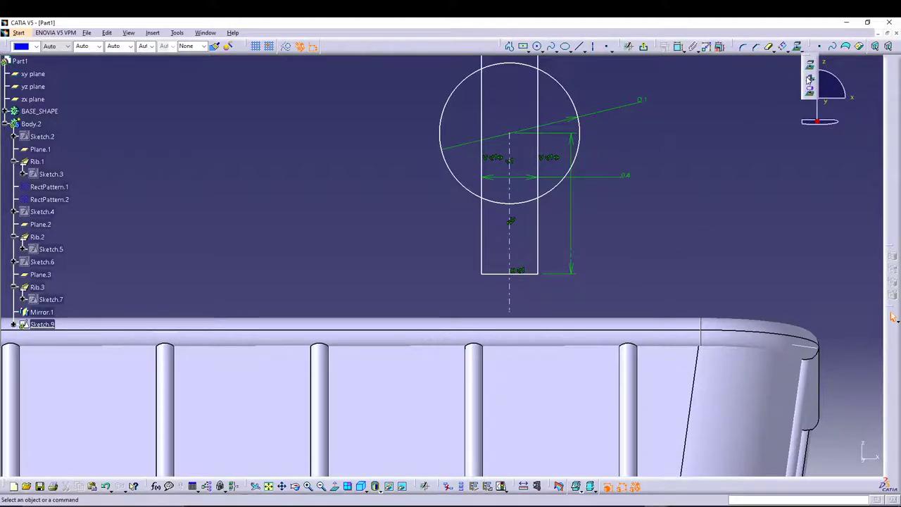
{"action": "left_click", "coordinate": [809, 79]}
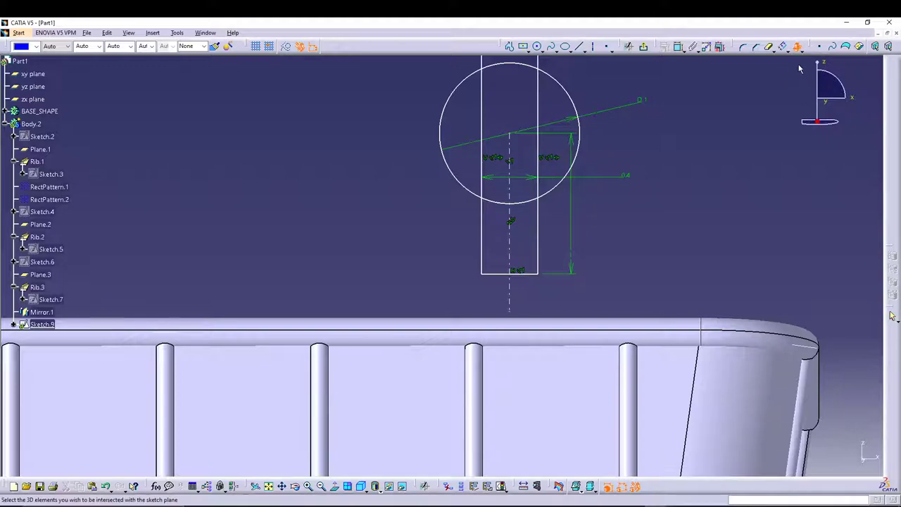
{"action": "left_click", "coordinate": [570, 330]}
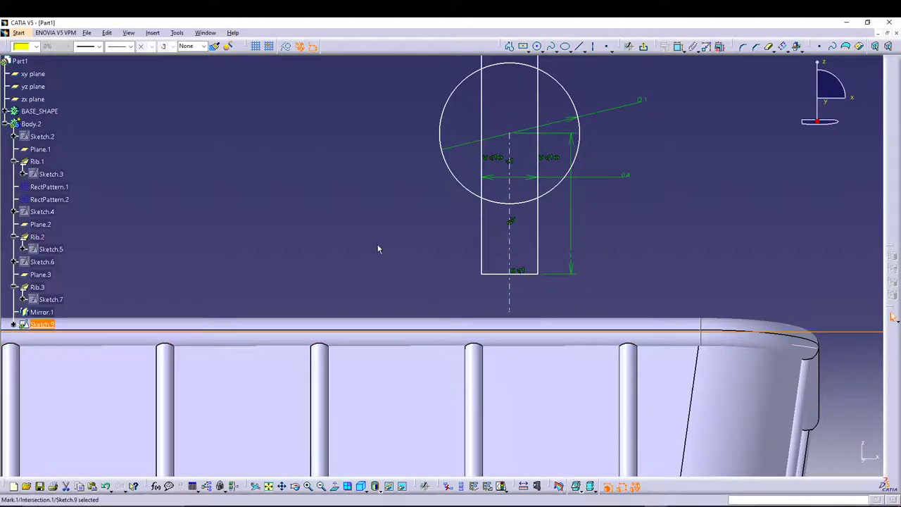
{"action": "left_click", "coordinate": [267, 331]}
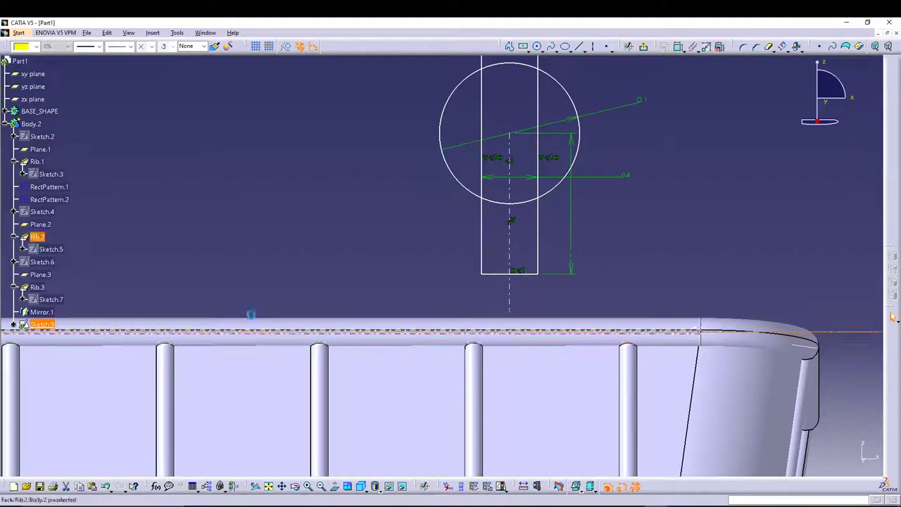
{"action": "left_click", "coordinate": [311, 195]}
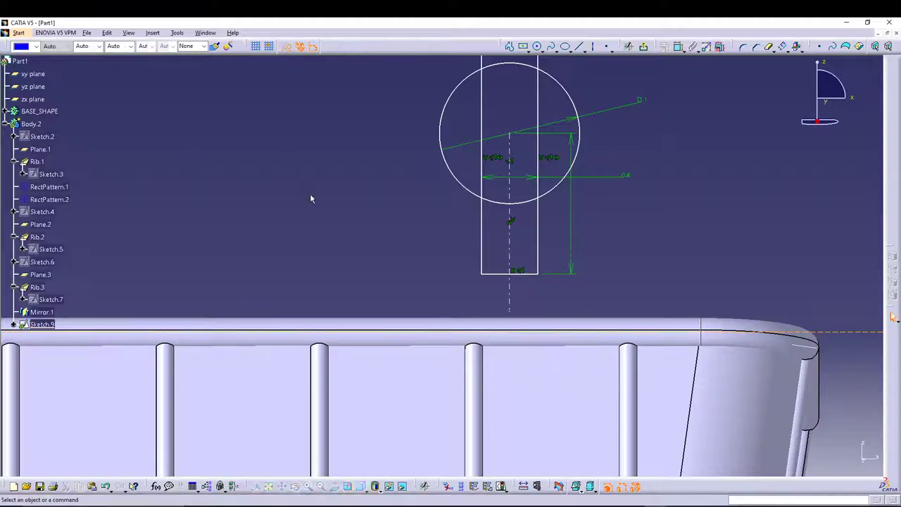
- Make the rectangle's bottom edge coincident with the construction line along the rim
{"action": "left_click", "coordinate": [501, 274]}
{"action": "left_click", "coordinate": [500, 331], "text": "ctrl"}
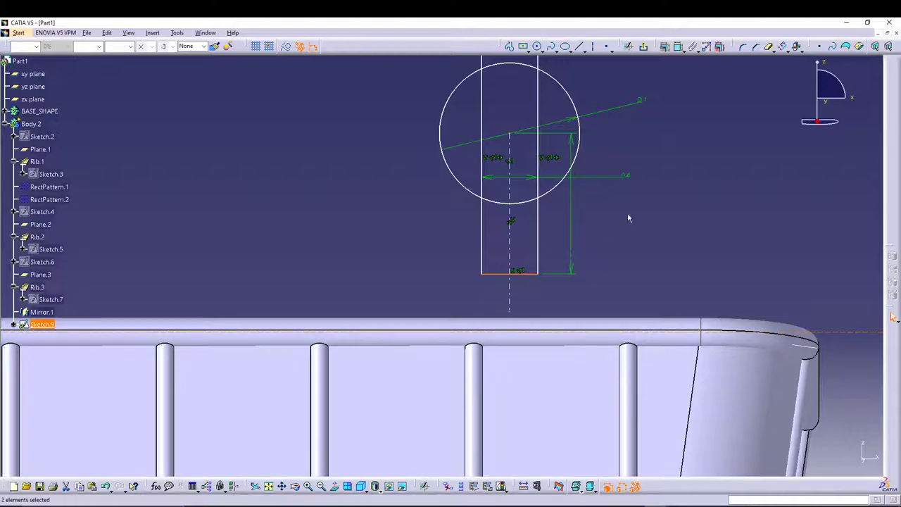
{"action": "left_click", "coordinate": [674, 48]}
{"action": "right_click", "coordinate": [669, 132]}
{"action": "left_click", "coordinate": [696, 207]}
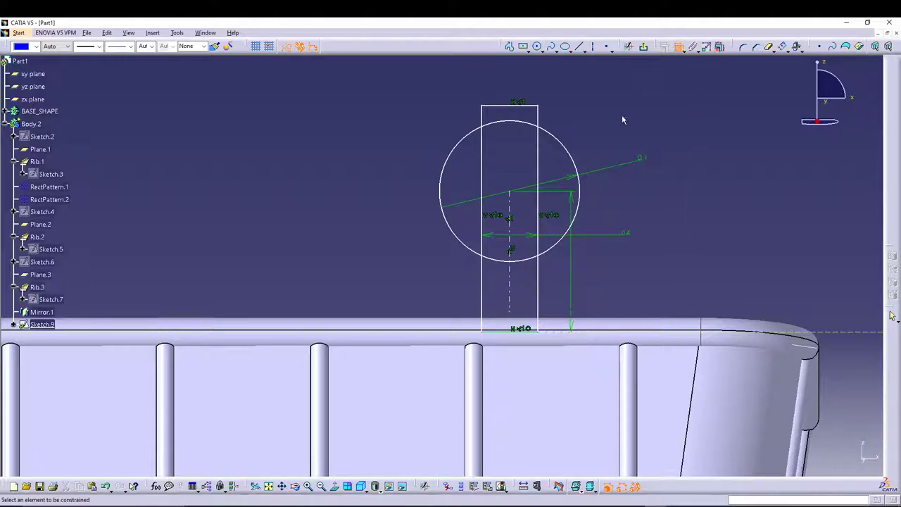
- Dimension the horizontal distance from the circle's centre to the rim's outer end and set it to 3 in
{"action": "left_click", "coordinate": [512, 193]}
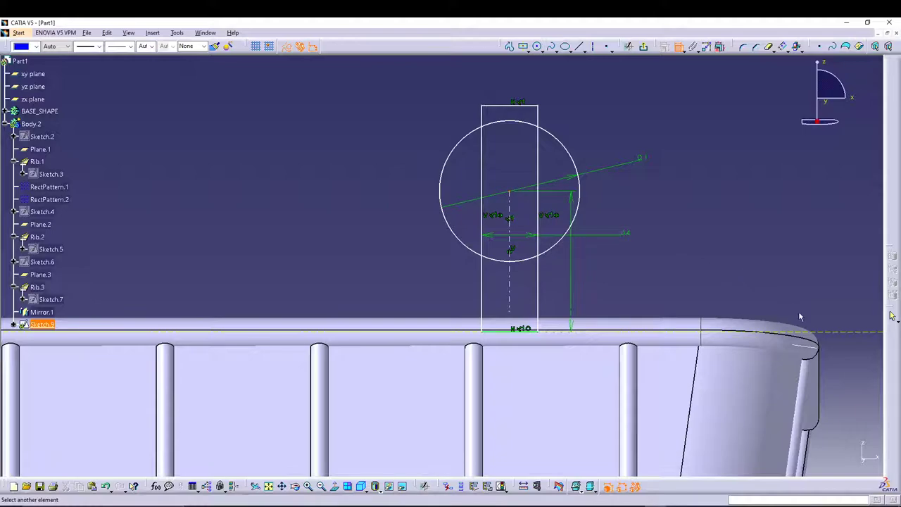
{"action": "left_click", "coordinate": [819, 349]}
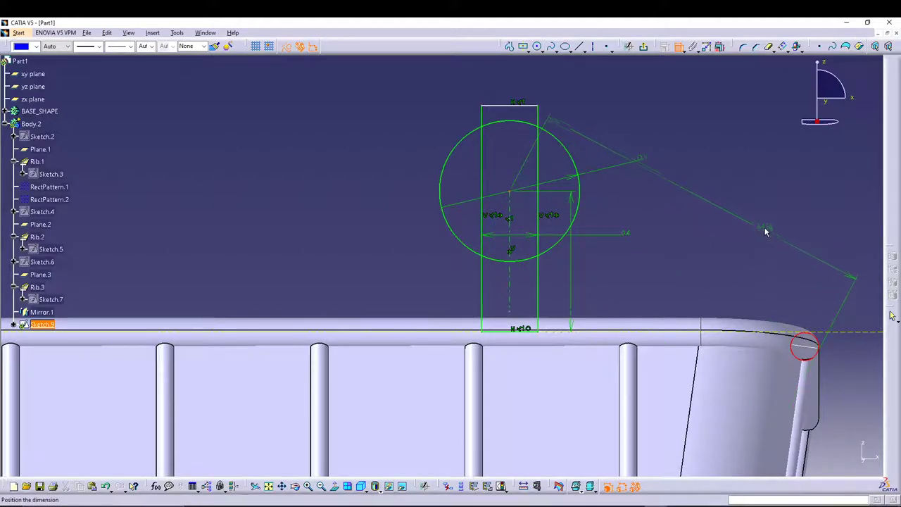
{"action": "right_click", "coordinate": [766, 232]}
{"action": "left_click", "coordinate": [809, 255]}
{"action": "left_click", "coordinate": [692, 146]}
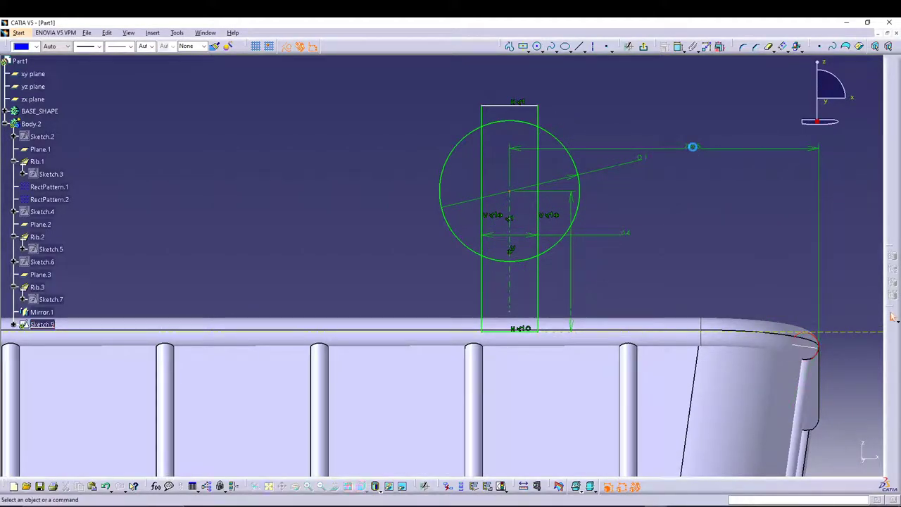
{"action": "double_click", "coordinate": [693, 145]}
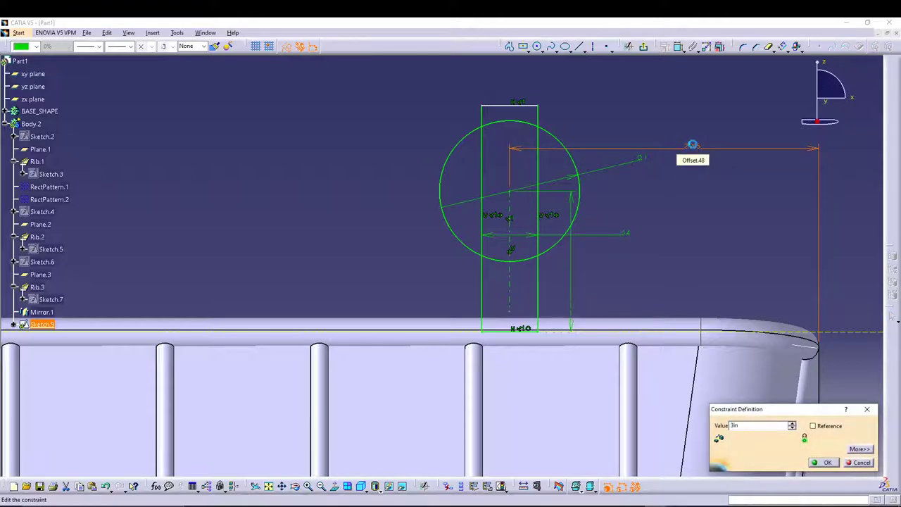
{"action": "type", "text": "3"}
{"action": "key", "text": "Return"}
- Quick-trim the rectangle's top edge and the parts of its vertical sides above and inside the circle
{"action": "left_click", "coordinate": [769, 47]}
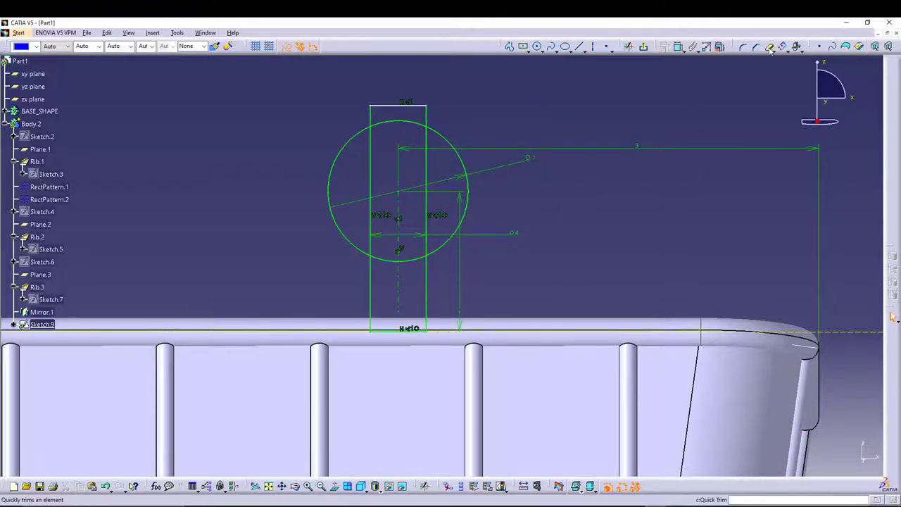
{"action": "left_click", "coordinate": [414, 105]}
{"action": "left_click", "coordinate": [768, 47]}
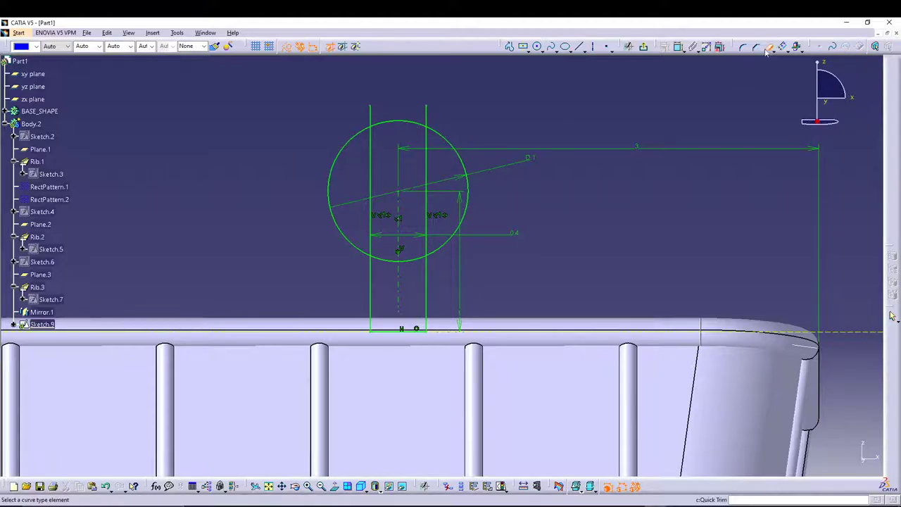
{"action": "left_click", "coordinate": [369, 113]}
{"action": "left_click", "coordinate": [369, 146]}
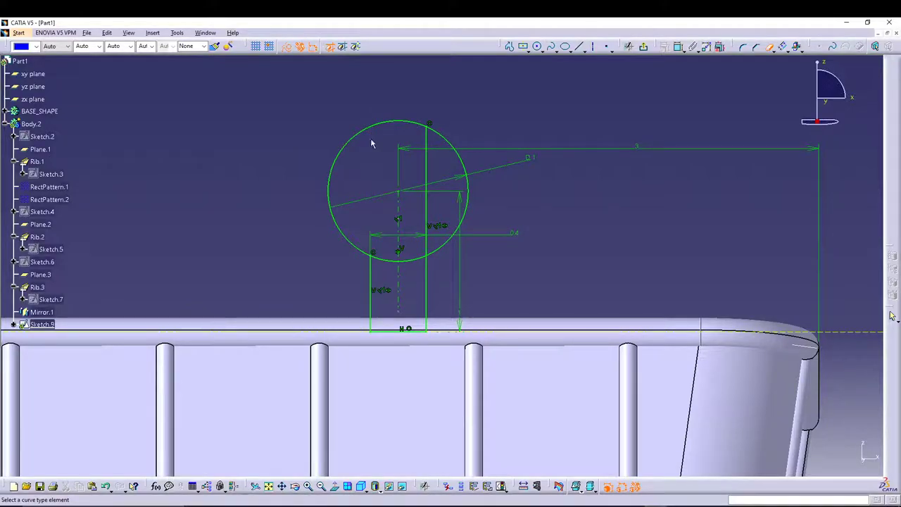
{"action": "left_click", "coordinate": [426, 143]}
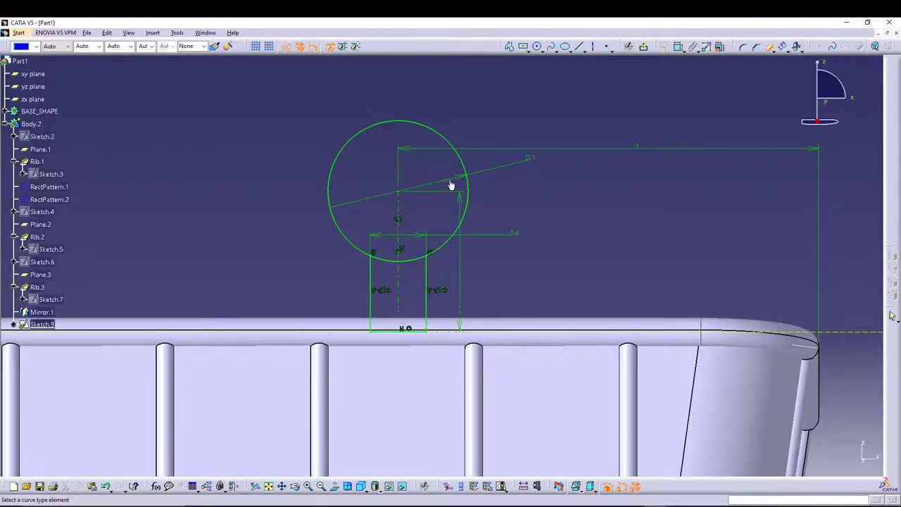
- Try to add a corner between the circle and the rectangle's side nearer the dimensioned rim end, and undo it
{"action": "left_click", "coordinate": [743, 46]}
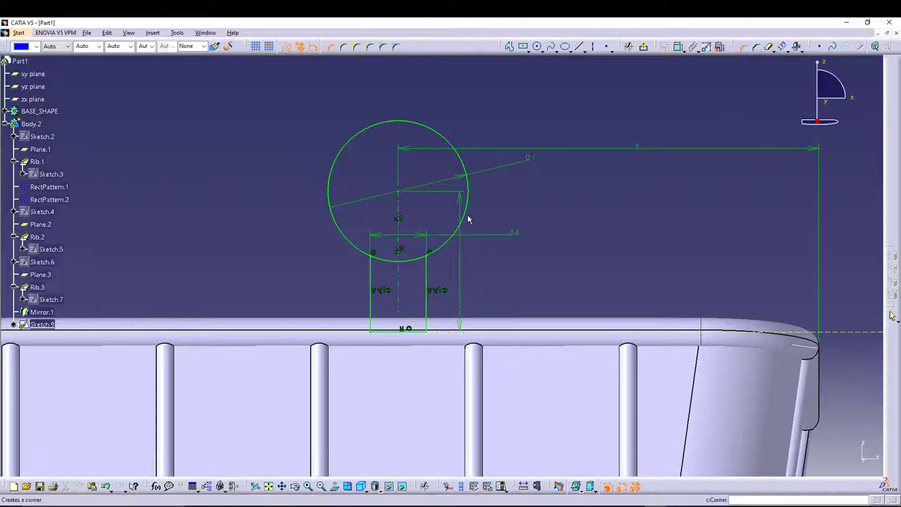
{"action": "left_click", "coordinate": [429, 271]}
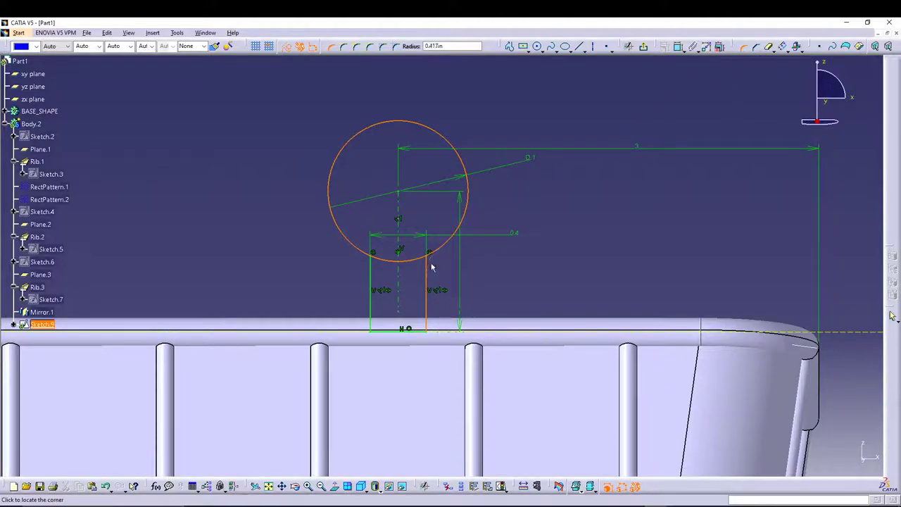
{"action": "left_click", "coordinate": [437, 265]}
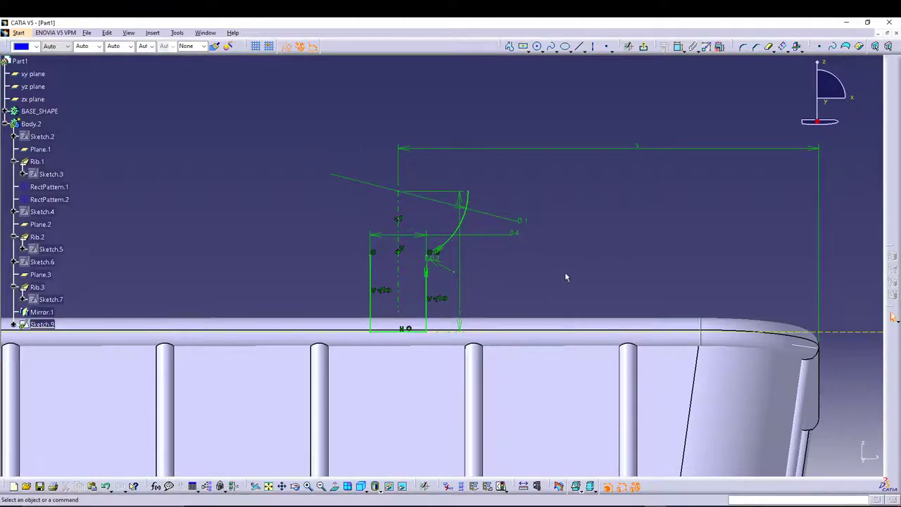
{"action": "key", "text": "ctrl+z"}
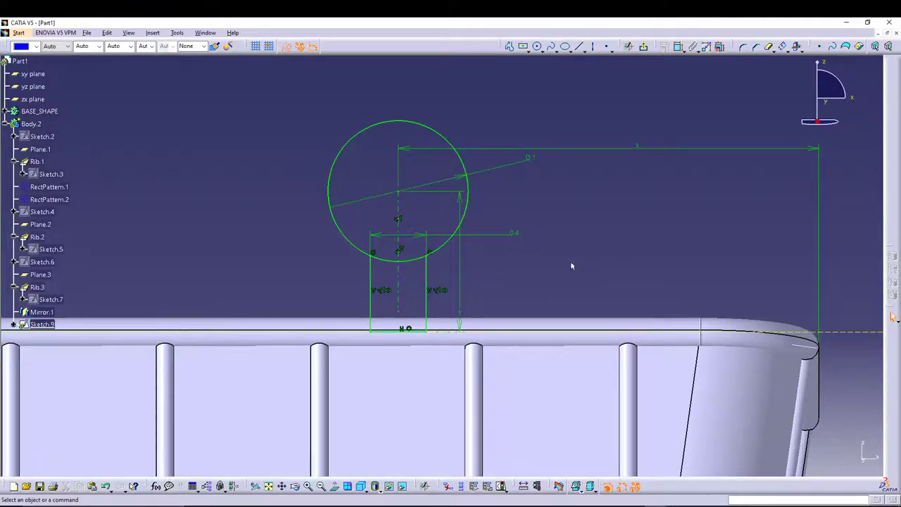
- Quick-trim the circle's arc between the vertical sides and add a 0.2 in corner at the junction nearer the dimensioned rim end
{"action": "key", "text": "ctrl+z"}
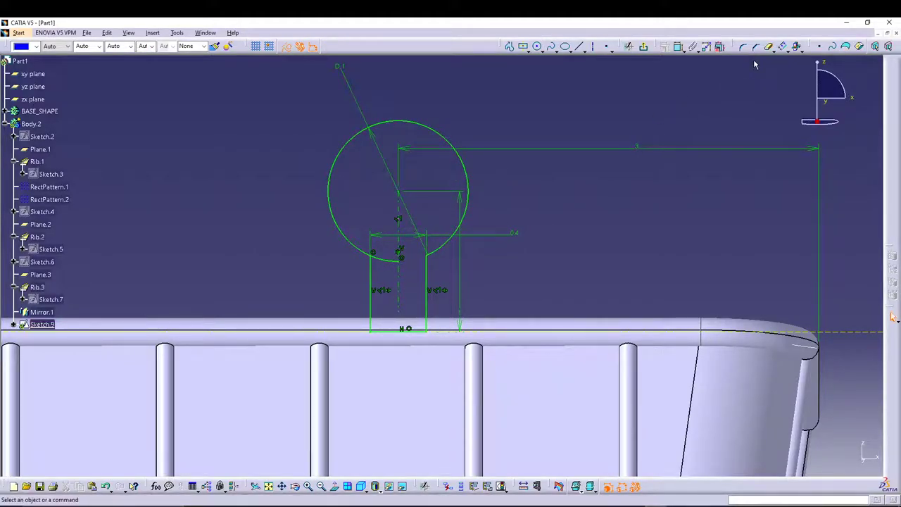
{"action": "key", "text": "ctrl+z"}
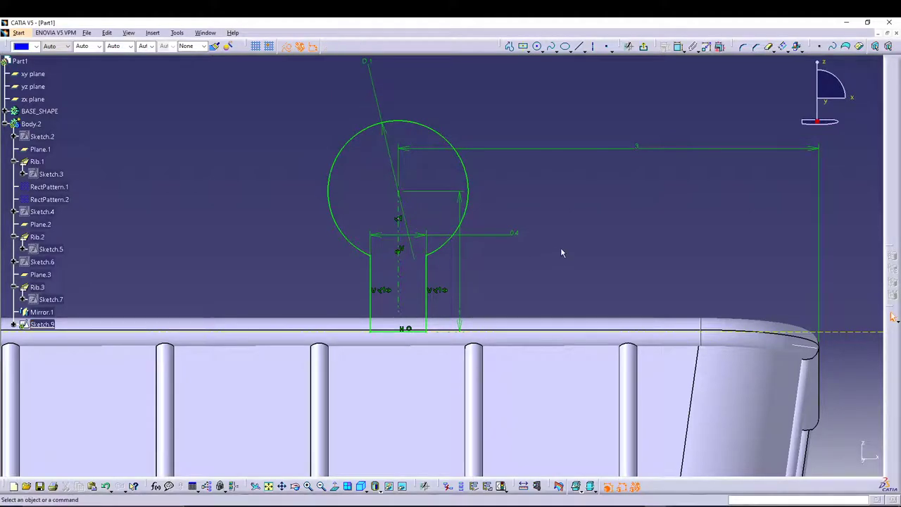
{"action": "left_click", "coordinate": [743, 46]}
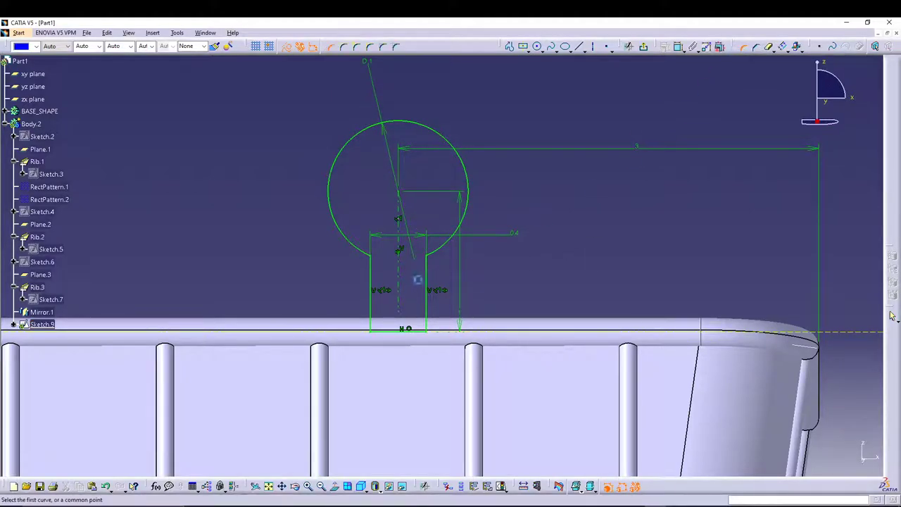
{"action": "left_click", "coordinate": [446, 251]}
{"action": "left_click", "coordinate": [427, 268]}
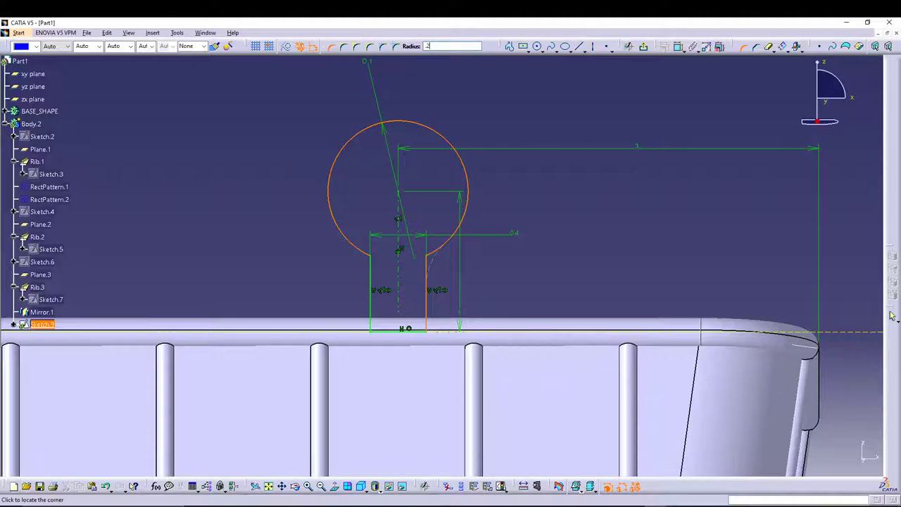
{"action": "key", "text": "Return"}
{"action": "left_click", "coordinate": [438, 259]}
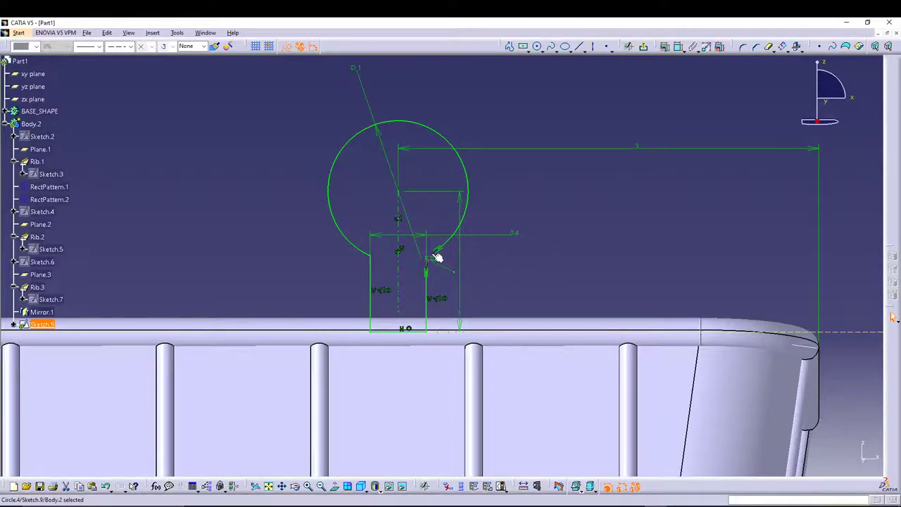
{"action": "left_click", "coordinate": [284, 139]}
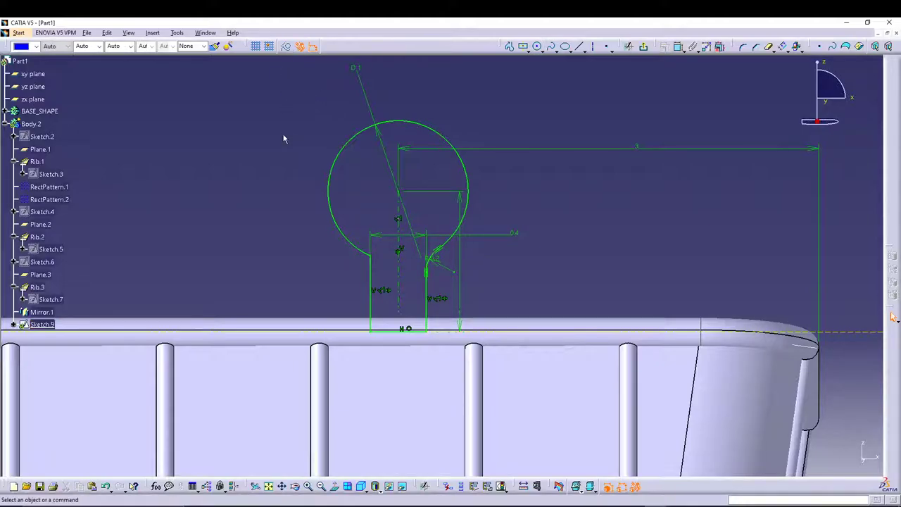
- Add a matching corner between the circle and the opposite vertical side, and exit the sketch
{"action": "left_click", "coordinate": [743, 46]}
{"action": "left_click", "coordinate": [357, 249]}
{"action": "left_click", "coordinate": [371, 267]}
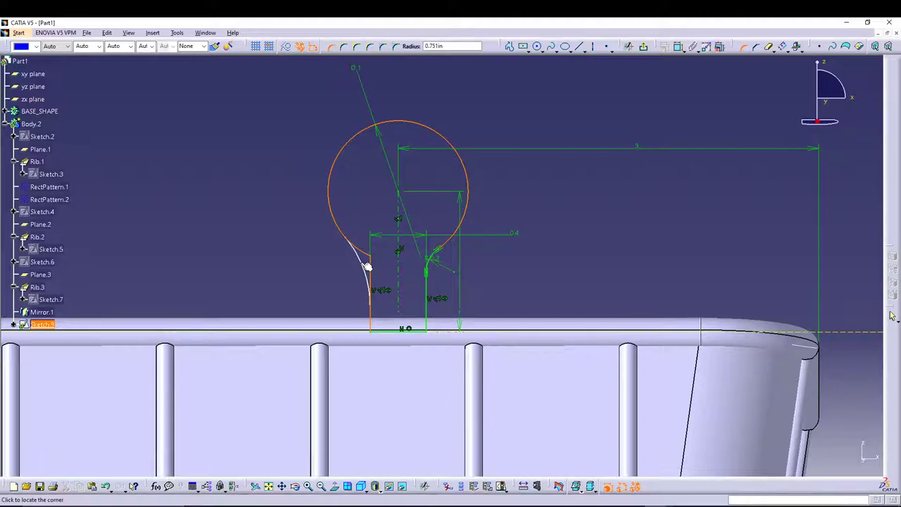
{"action": "left_click", "coordinate": [367, 266]}
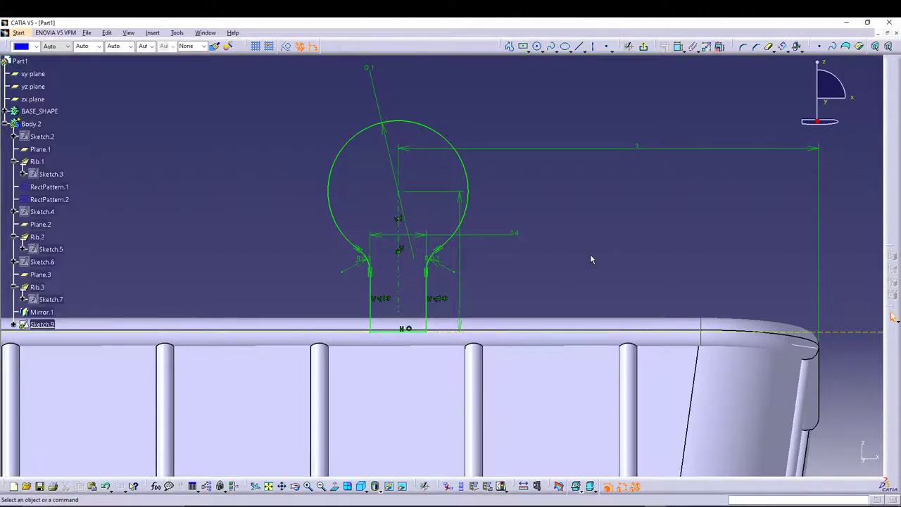
{"action": "left_click", "coordinate": [643, 46]}
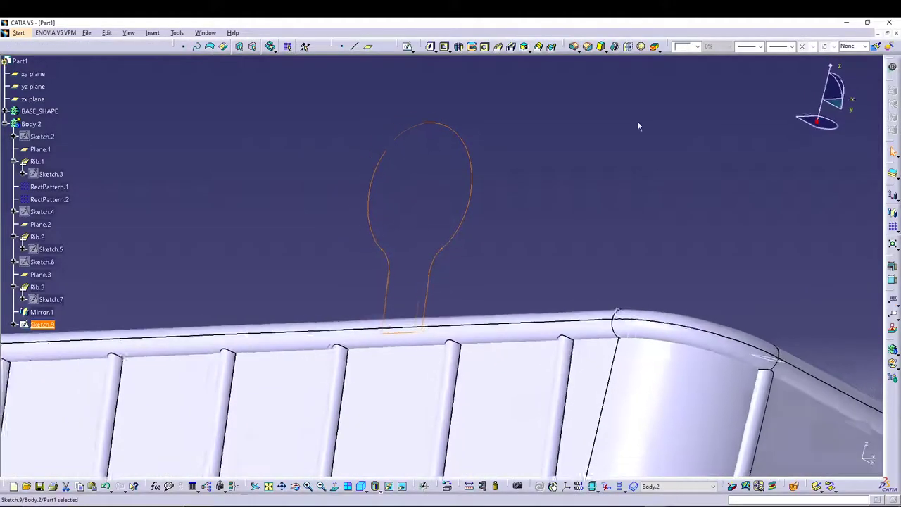
- Create a plane normal to the hook sketch through the vertex at the upper end of one vertical side
{"action": "mouse_move", "coordinate": [588, 179]}
{"action": "middle_mouse_down"}
{"action": "mouse_move", "coordinate": [460, 235]}
{"action": "mouse_move", "coordinate": [481, 237]}
{"action": "mouse_move", "coordinate": [482, 261]}
{"action": "mouse_move", "coordinate": [539, 233]}
{"action": "middle_mouse_up"}
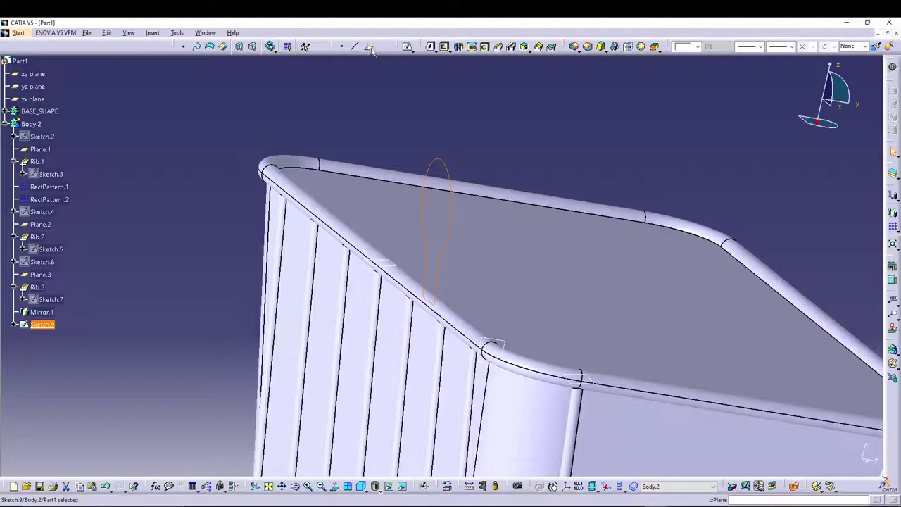
{"action": "left_click", "coordinate": [368, 46]}
{"action": "left_click", "coordinate": [527, 297]}
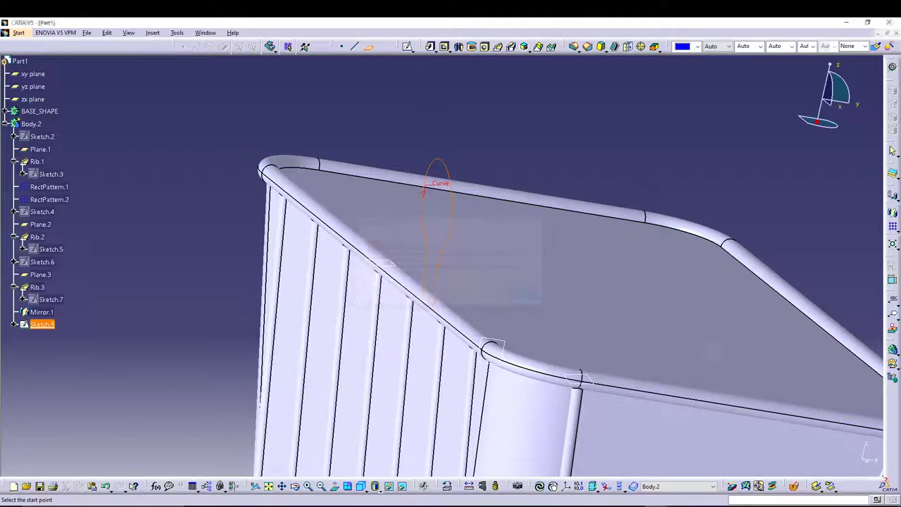
{"action": "left_click", "coordinate": [440, 265]}
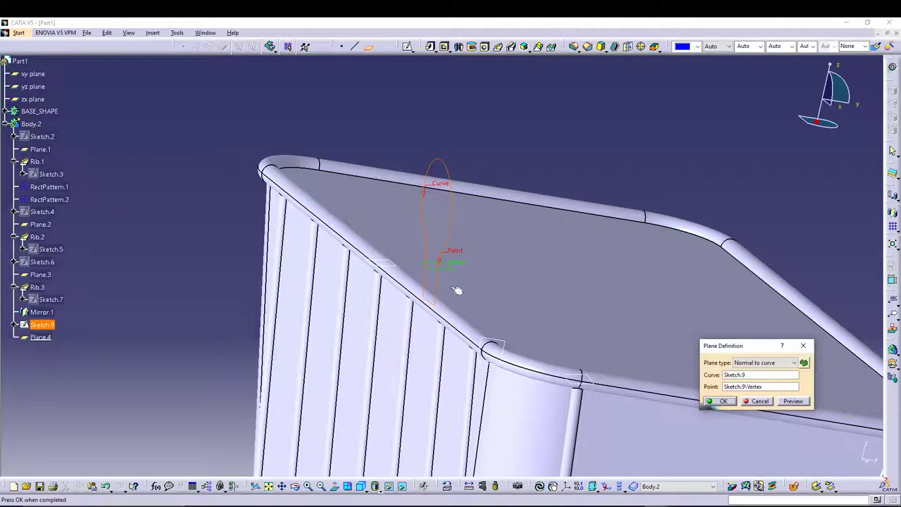
{"action": "left_click", "coordinate": [708, 400]}
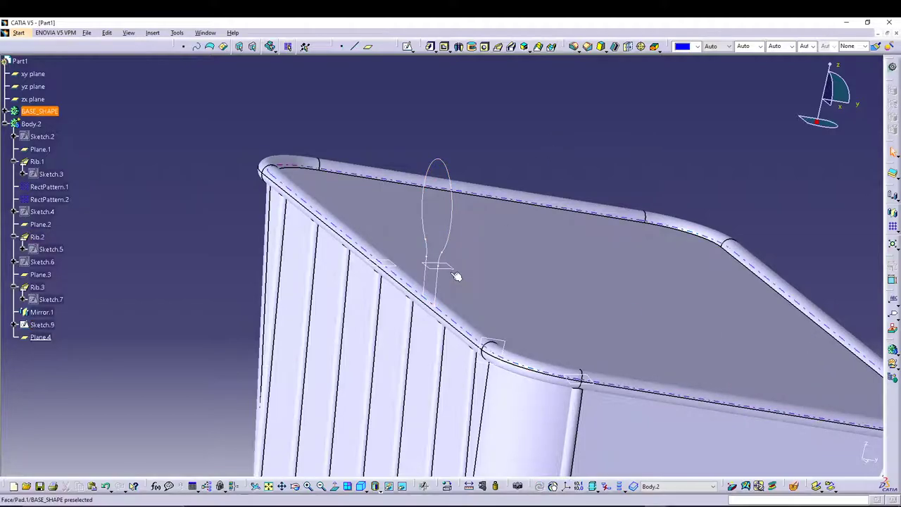
- Start a sketch on the new plane, draw a circle outside the basket and set its diameter to 0.2 in
{"action": "left_click", "coordinate": [407, 45]}
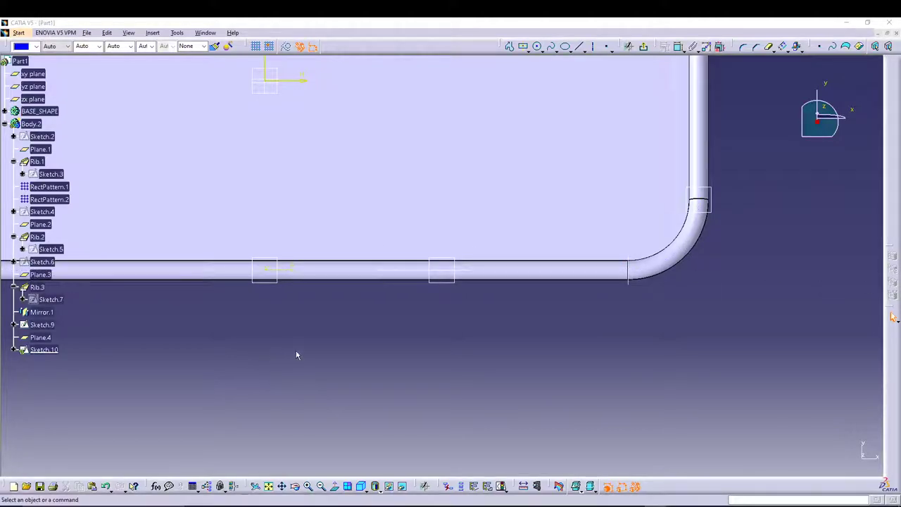
{"action": "left_click", "coordinate": [536, 46]}
{"action": "left_click", "coordinate": [432, 351]}
{"action": "left_click", "coordinate": [443, 350]}
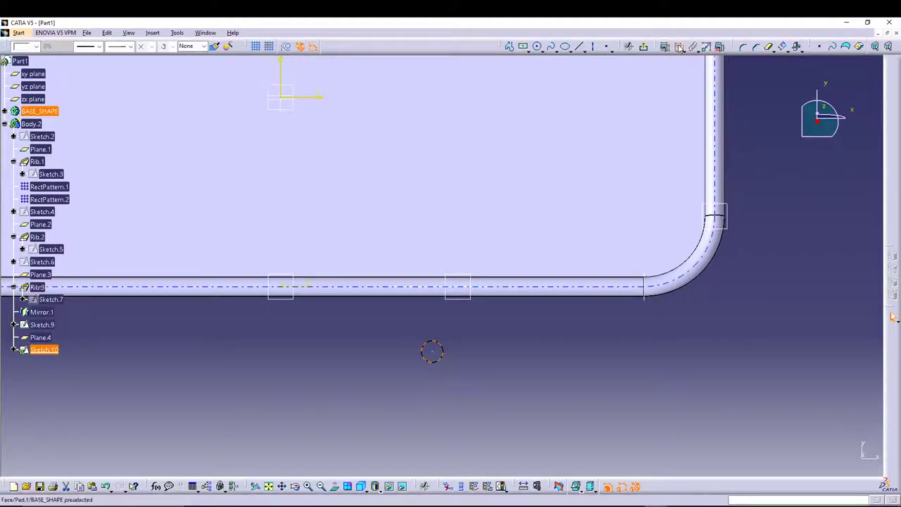
{"action": "left_click", "coordinate": [474, 367]}
{"action": "double_click", "coordinate": [473, 362]}
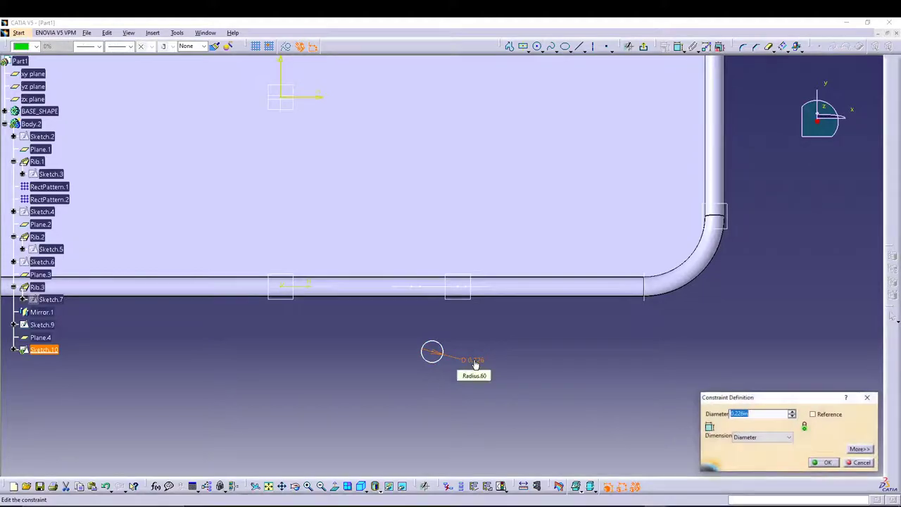
{"action": "type", "text": "0.2"}
{"action": "key", "text": "Return"}
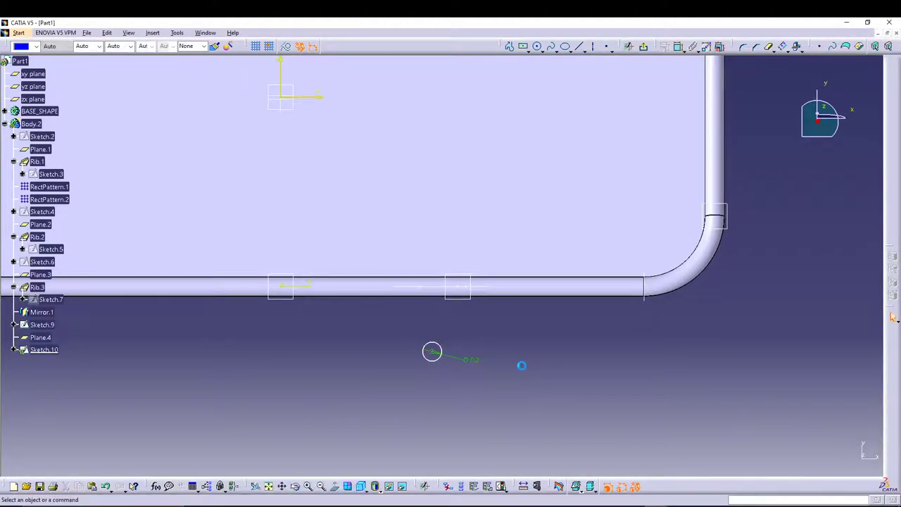
- Make the circle's centre coincident with the vertex of the hook sketch and exit the sketch
{"action": "left_click", "coordinate": [434, 359]}
{"action": "mouse_move", "coordinate": [526, 368]}
{"action": "middle_mouse_down"}
{"action": "mouse_move", "coordinate": [501, 402]}
{"action": "mouse_move", "coordinate": [528, 320]}
{"action": "mouse_move", "coordinate": [492, 365]}
{"action": "mouse_move", "coordinate": [556, 298]}
{"action": "mouse_move", "coordinate": [582, 244]}
{"action": "middle_mouse_up"}
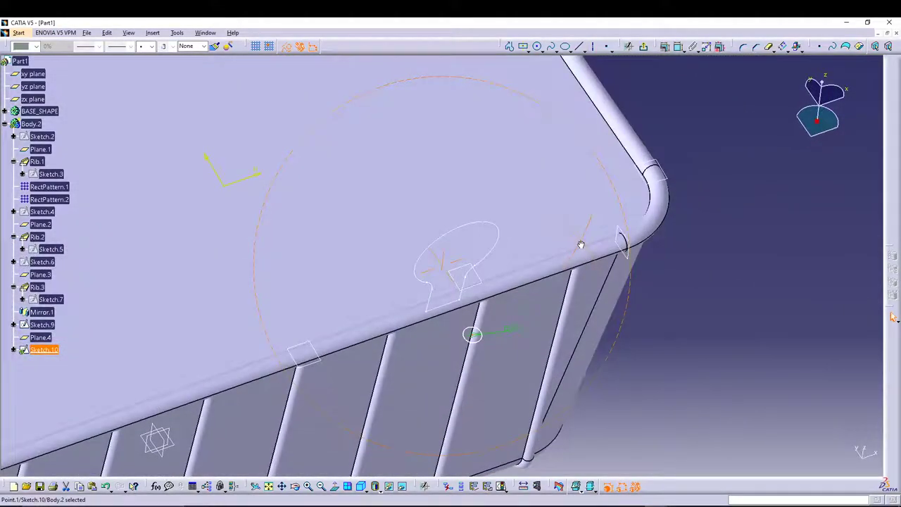
{"action": "left_click", "coordinate": [464, 275]}
{"action": "left_click", "coordinate": [677, 47]}
{"action": "left_click", "coordinate": [471, 334]}
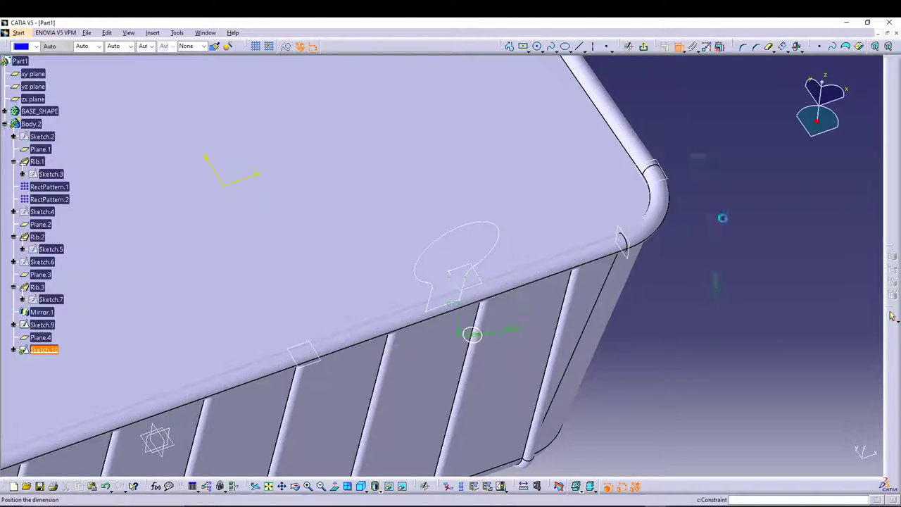
{"action": "right_click", "coordinate": [749, 302]}
{"action": "left_click", "coordinate": [777, 371]}
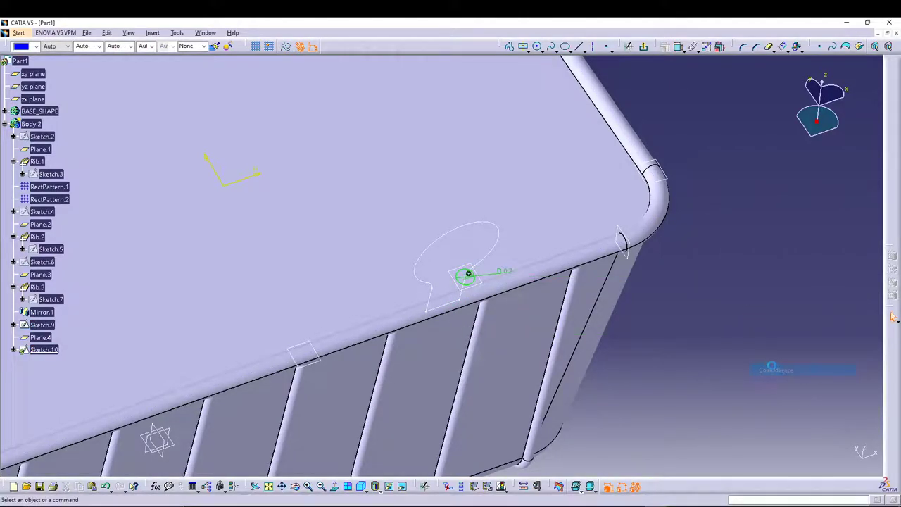
{"action": "left_click", "coordinate": [644, 48]}
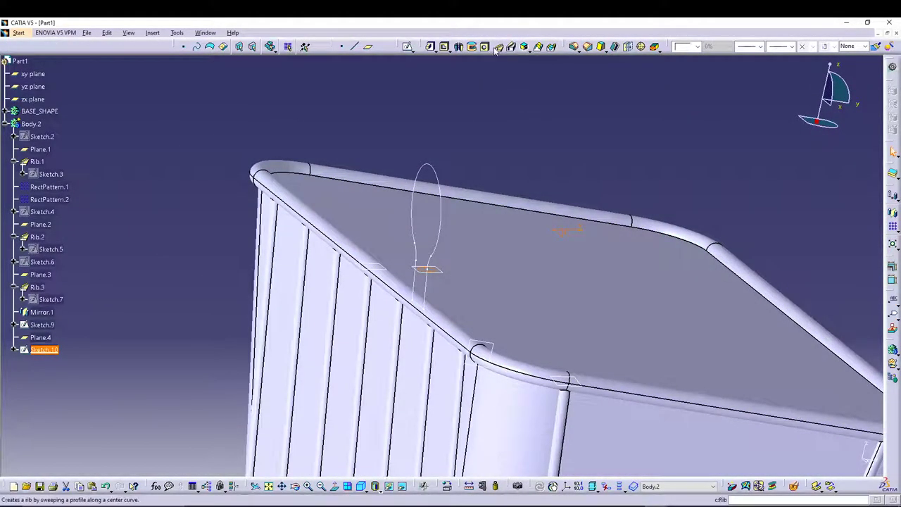
- Sweep the circle along the hook sketch as a Rib, keeping the profile's angle
{"action": "left_click", "coordinate": [498, 46]}
{"action": "left_click", "coordinate": [440, 174]}
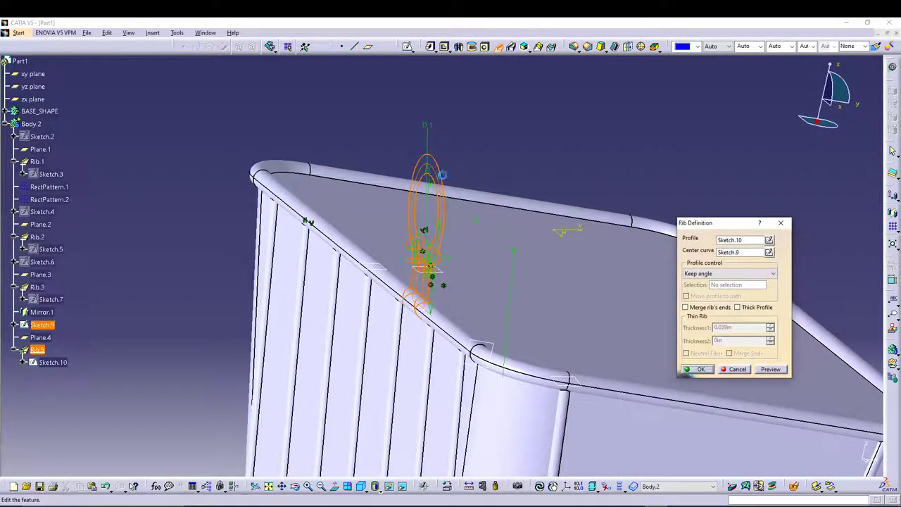
{"action": "left_click", "coordinate": [693, 369]}
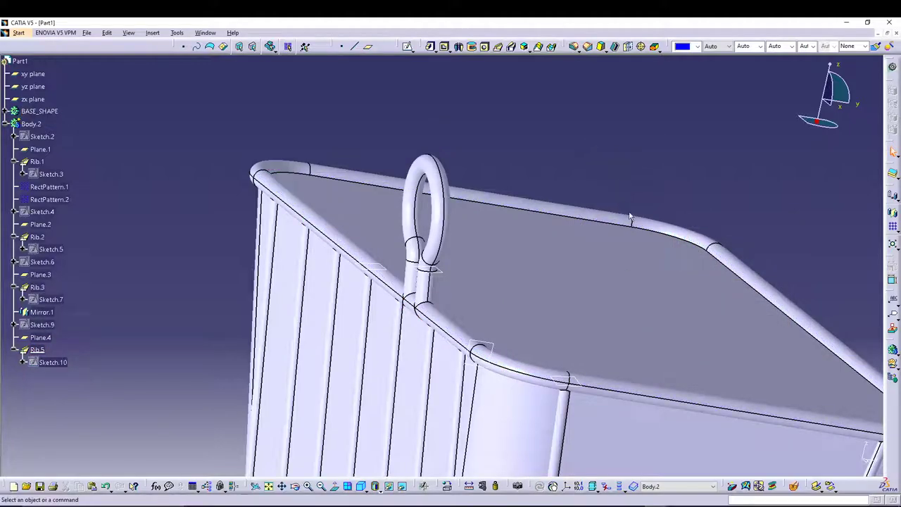
- Mirror the hook rib about the yz plane
{"action": "middle_click_drag", "start_coordinate": [624, 210], "coordinate": [307, 239]}
{"action": "left_click", "coordinate": [36, 349]}
{"action": "middle_click_drag", "start_coordinate": [200, 252], "coordinate": [243, 338]}
{"action": "left_click", "coordinate": [361, 486]}
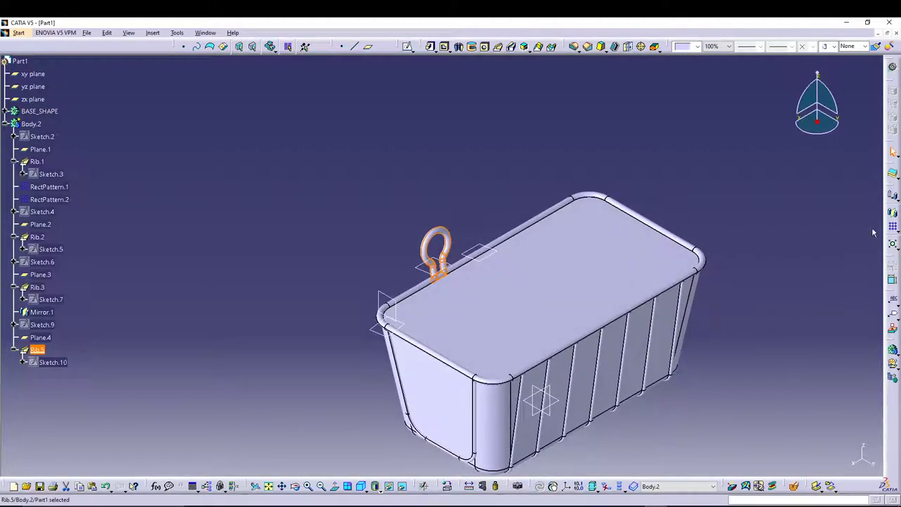
{"action": "left_click", "coordinate": [891, 214]}
{"action": "middle_click_drag", "start_coordinate": [580, 393], "coordinate": [555, 386]}
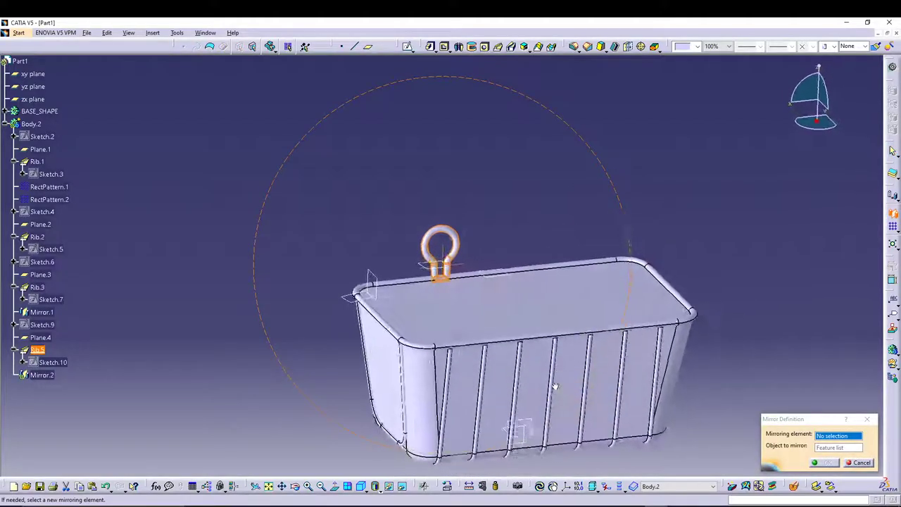
{"action": "left_click", "coordinate": [517, 425]}
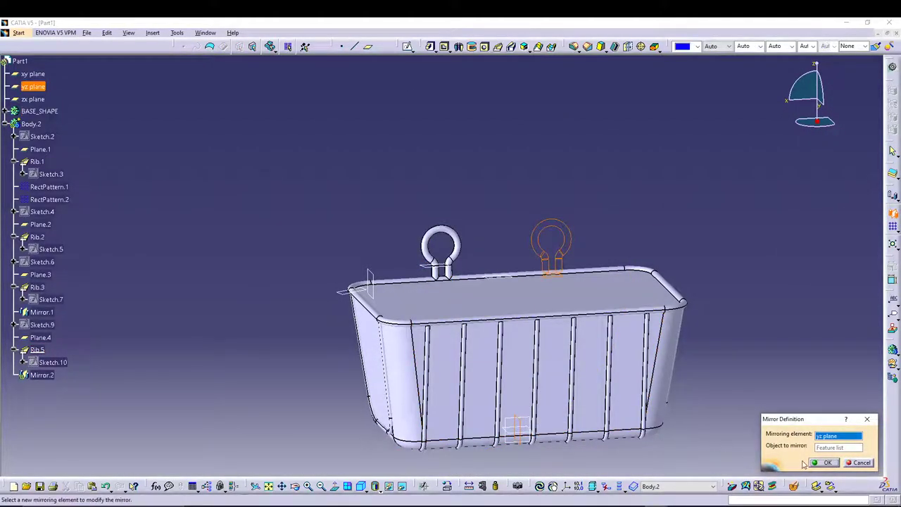
{"action": "left_click", "coordinate": [824, 462]}
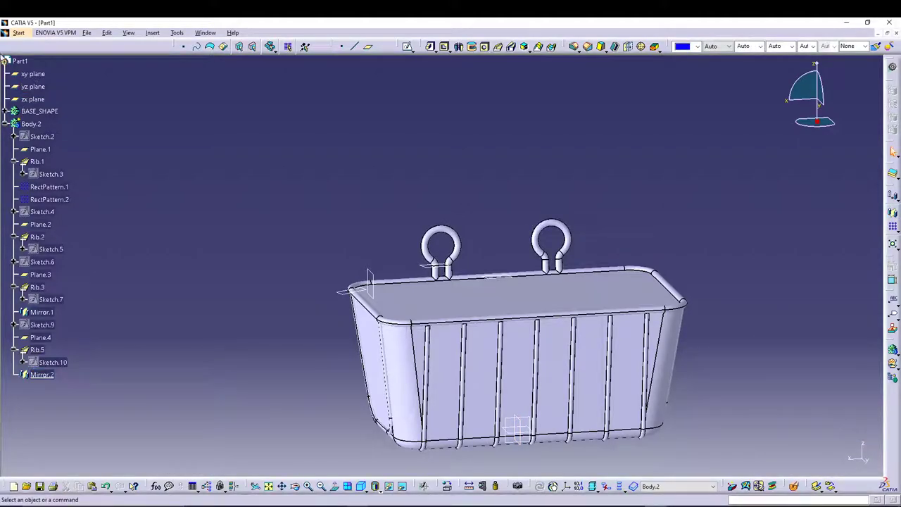
- Hide the BASE_SHAPE body so that only the wire basket and its hooks are displayed
{"action": "right_click", "coordinate": [49, 112]}
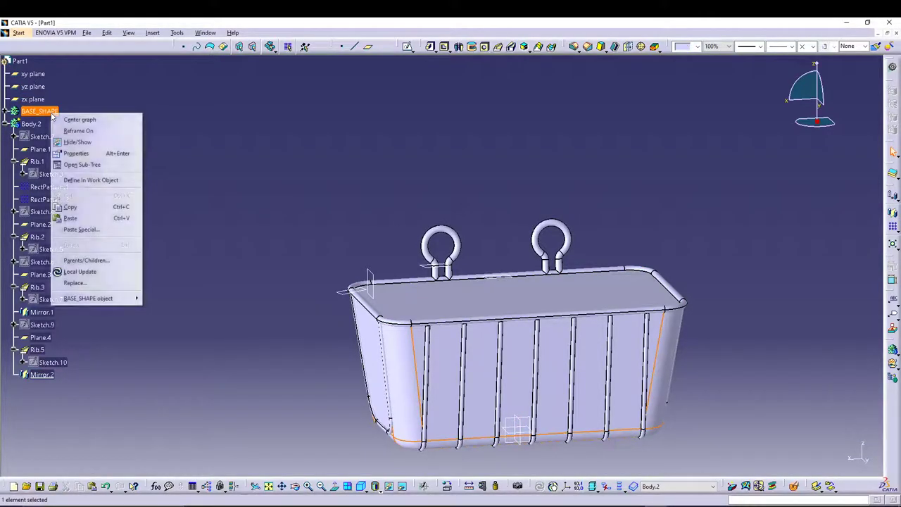
{"action": "left_click", "coordinate": [78, 144]}
{"action": "middle_click_drag", "start_coordinate": [226, 141], "coordinate": [281, 206]}
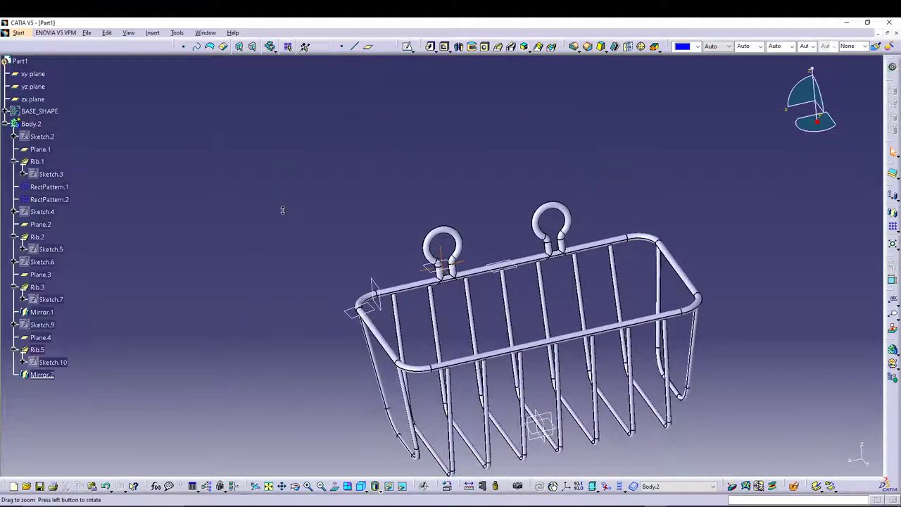
{"action": "middle_click_drag", "start_coordinate": [368, 229], "coordinate": [423, 224]}
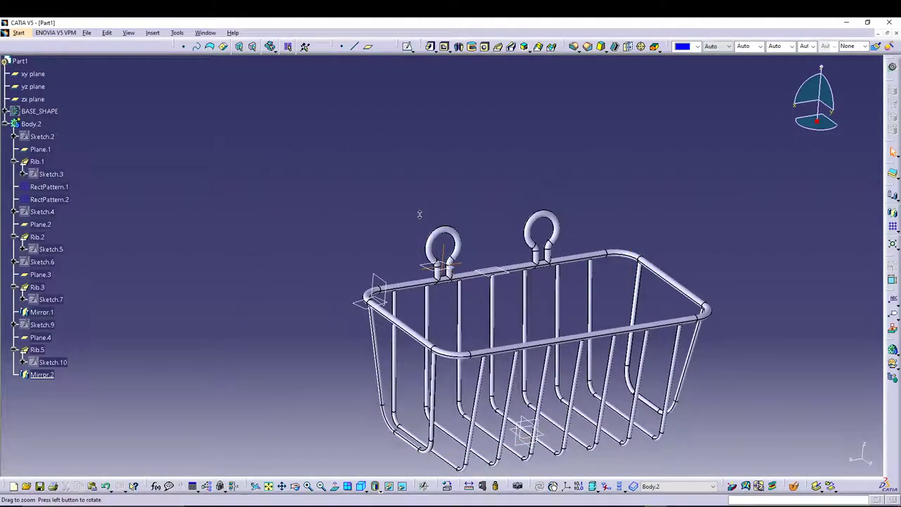
{"action": "middle_click_drag", "start_coordinate": [552, 199], "coordinate": [465, 240]}
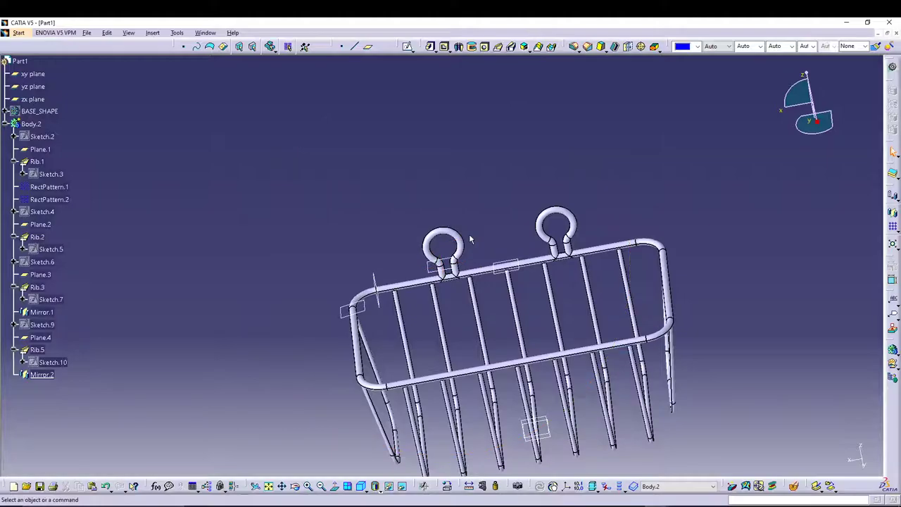
- Try to fillet the edge where the hook leg meets the rim, reducing the fillet radius to 0.1 in for a second attempt
{"action": "middle_click_drag", "start_coordinate": [489, 233], "coordinate": [506, 197]}
{"action": "middle_click_drag", "start_coordinate": [358, 192], "coordinate": [246, 151]}
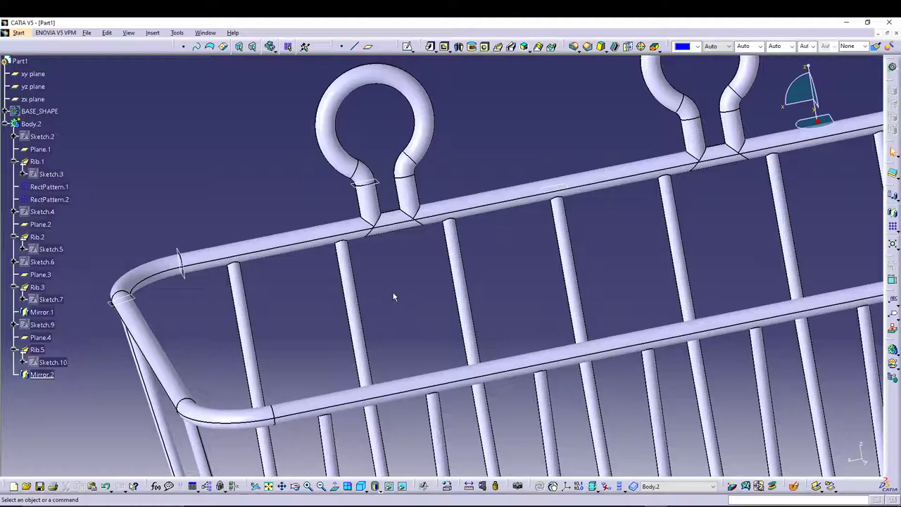
{"action": "middle_click_drag", "start_coordinate": [407, 286], "coordinate": [407, 297]}
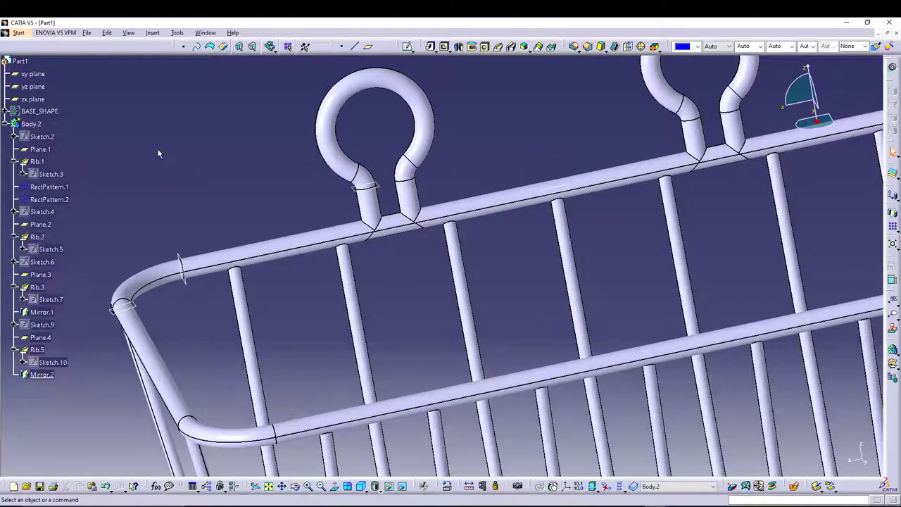
{"action": "middle_click_drag", "start_coordinate": [337, 307], "coordinate": [457, 413]}
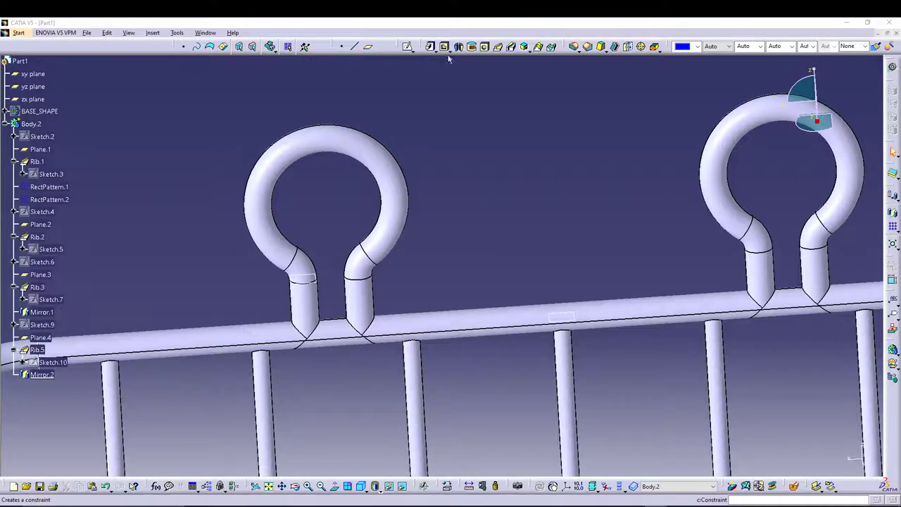
{"action": "left_click", "coordinate": [572, 48]}
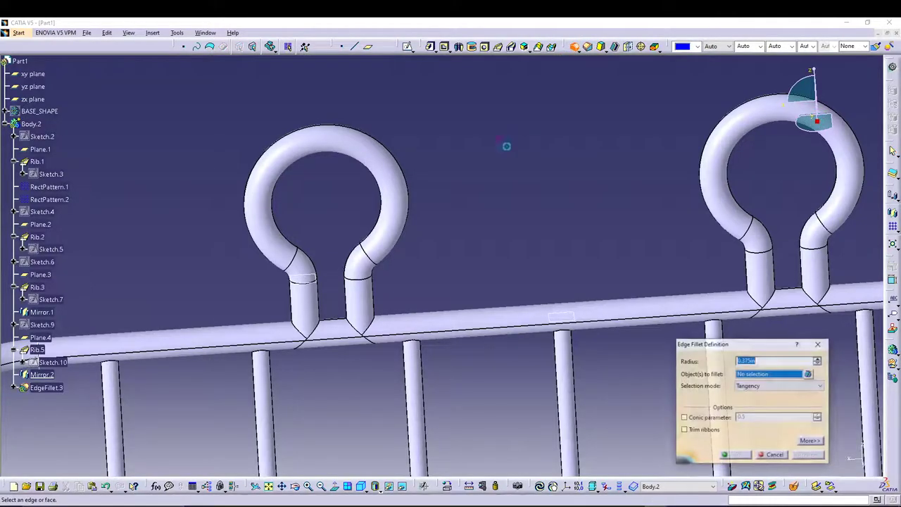
{"action": "left_click", "coordinate": [373, 328]}
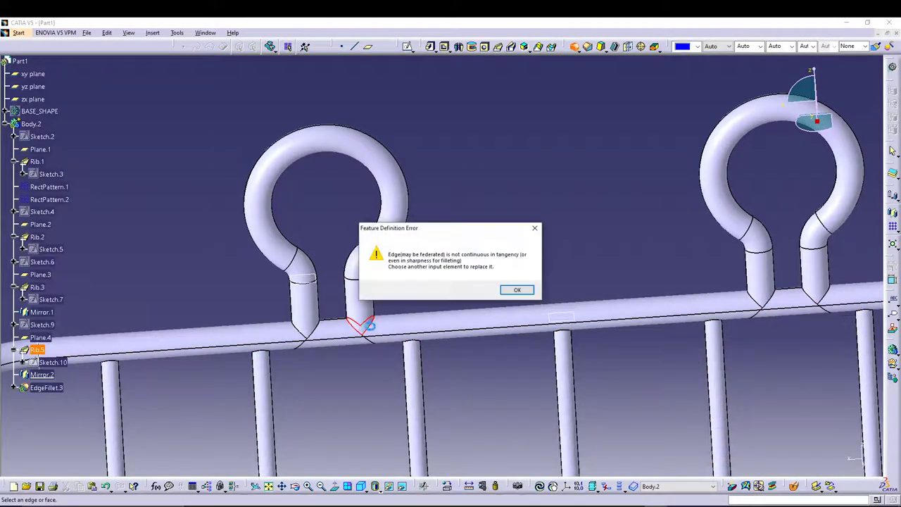
{"action": "left_click", "coordinate": [517, 290]}
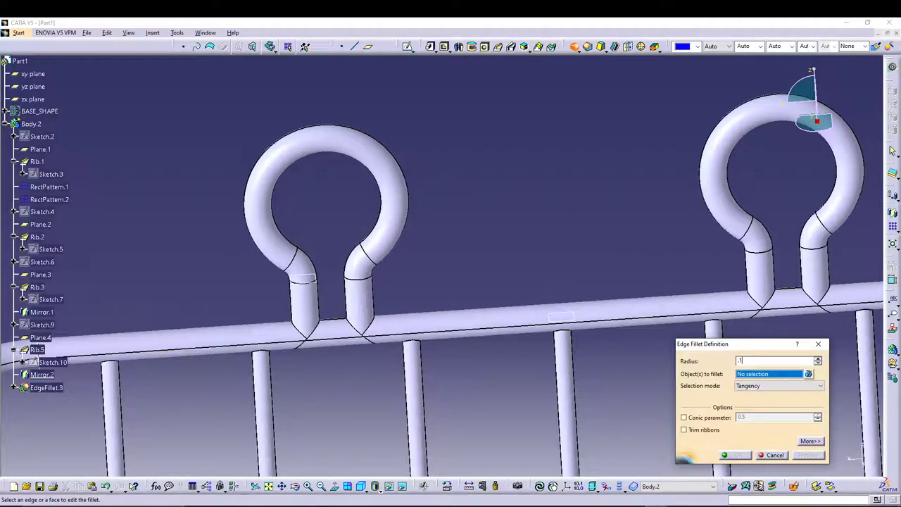
{"action": "left_click", "coordinate": [363, 325]}
{"action": "left_click", "coordinate": [517, 290]}
{"action": "left_click", "coordinate": [770, 455]}
- Set the model's display style to shading without edges
{"action": "middle_click_drag", "start_coordinate": [561, 227], "coordinate": [511, 169]}
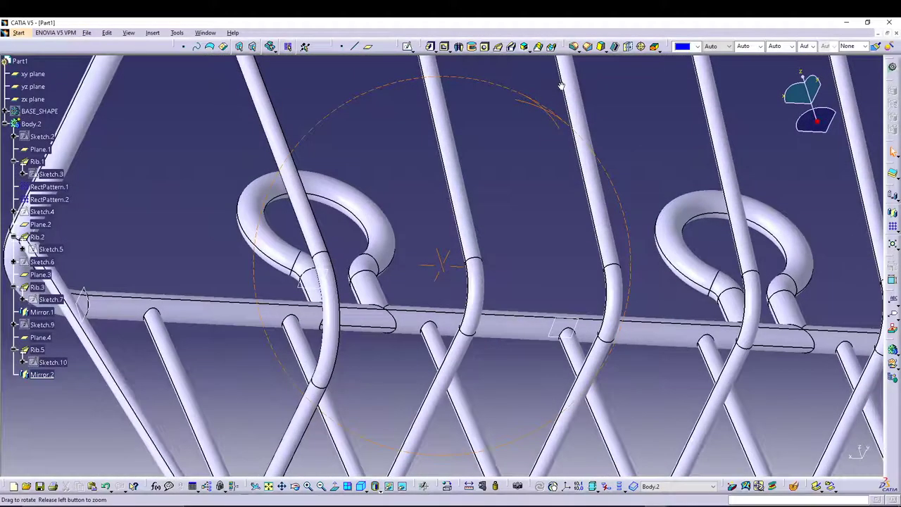
{"action": "left_click", "coordinate": [374, 320]}
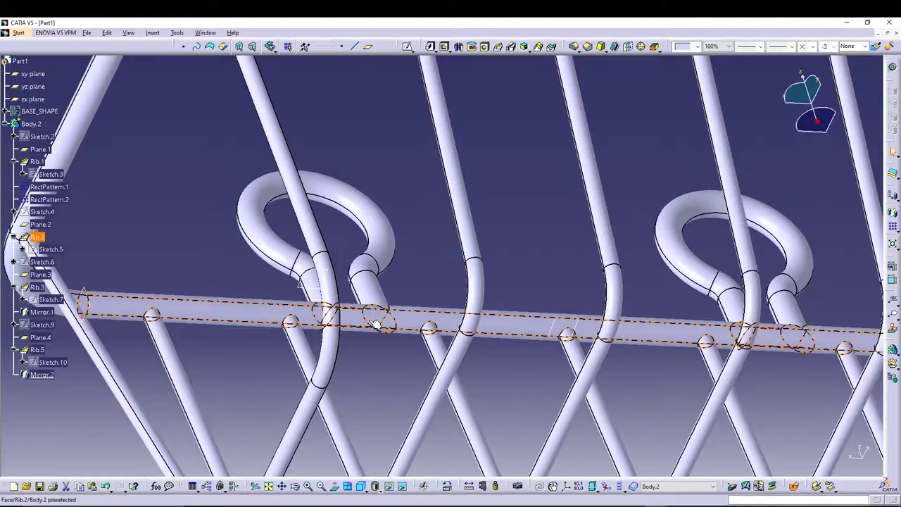
{"action": "left_click", "coordinate": [528, 185]}
{"action": "middle_click_drag", "start_coordinate": [528, 185], "coordinate": [562, 474]}
{"action": "middle_click_drag", "start_coordinate": [581, 242], "coordinate": [454, 467]}
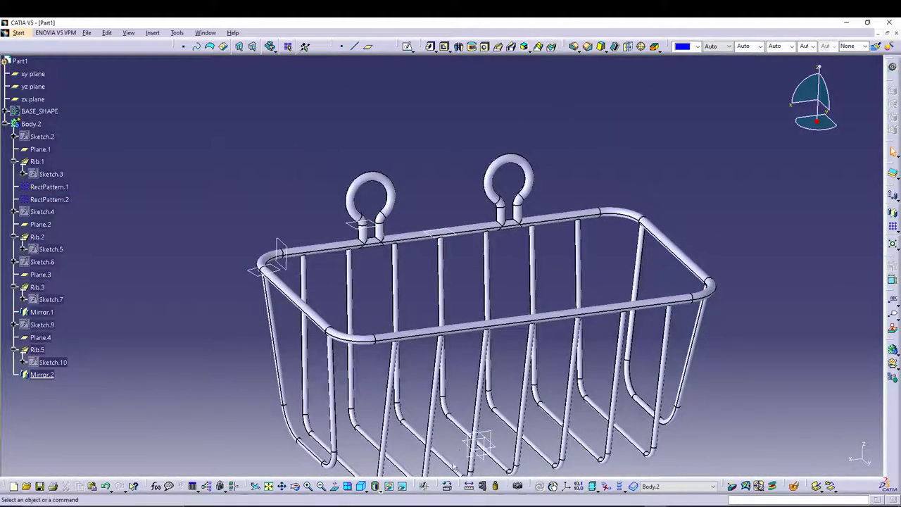
{"action": "left_click", "coordinate": [376, 488]}
{"action": "left_click", "coordinate": [390, 472]}
- Apply the Satin material from the material library's Metal family to the wire basket body
{"action": "left_click", "coordinate": [447, 485]}
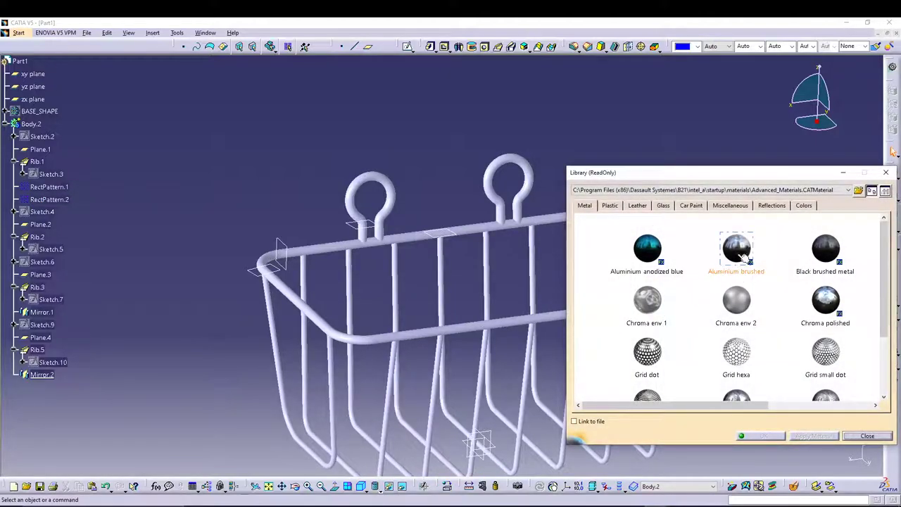
{"action": "left_click", "coordinate": [661, 205]}
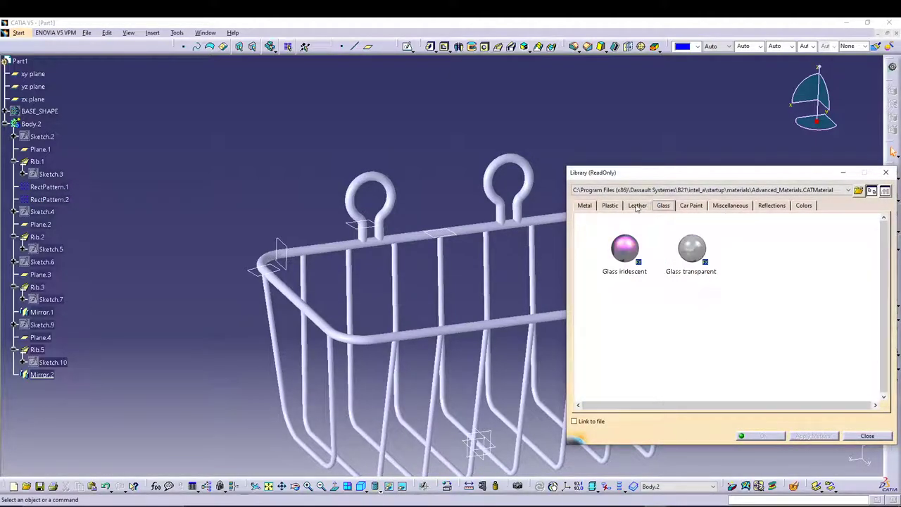
{"action": "left_click", "coordinate": [617, 206]}
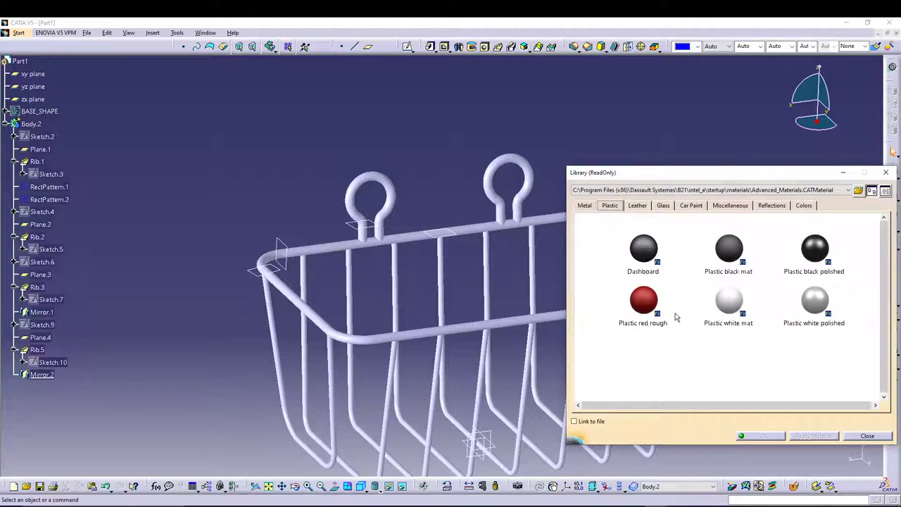
{"action": "left_click", "coordinate": [801, 205]}
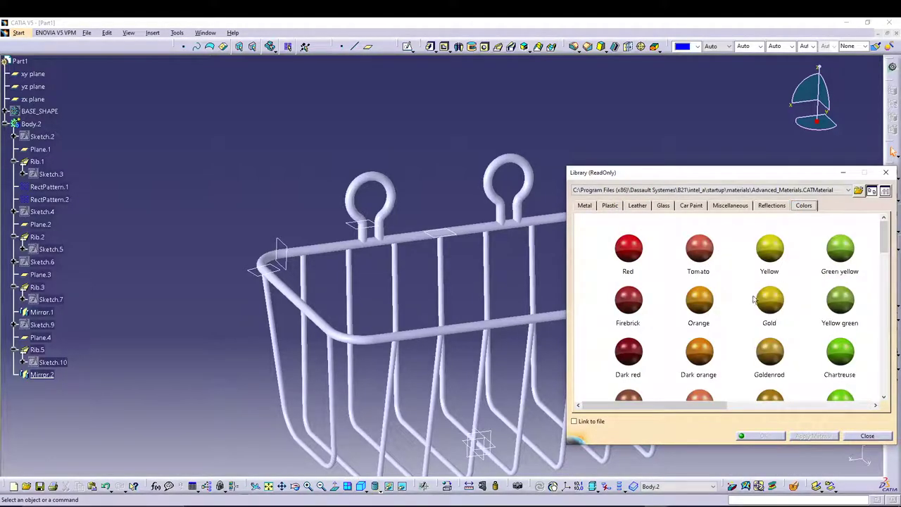
{"action": "left_click", "coordinate": [745, 206]}
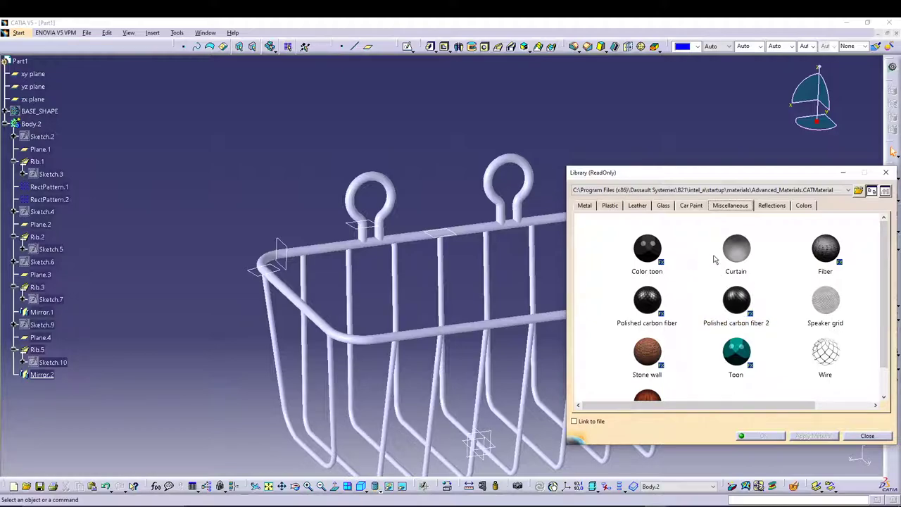
{"action": "left_click", "coordinate": [771, 208]}
{"action": "left_click", "coordinate": [585, 207]}
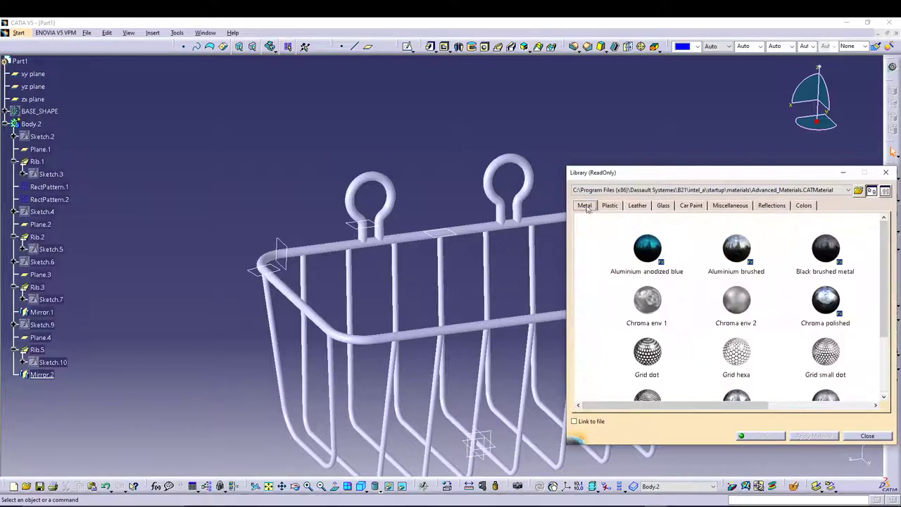
{"action": "scroll", "coordinate": [822, 325], "scroll_direction": "down", "scroll_amount": 3}
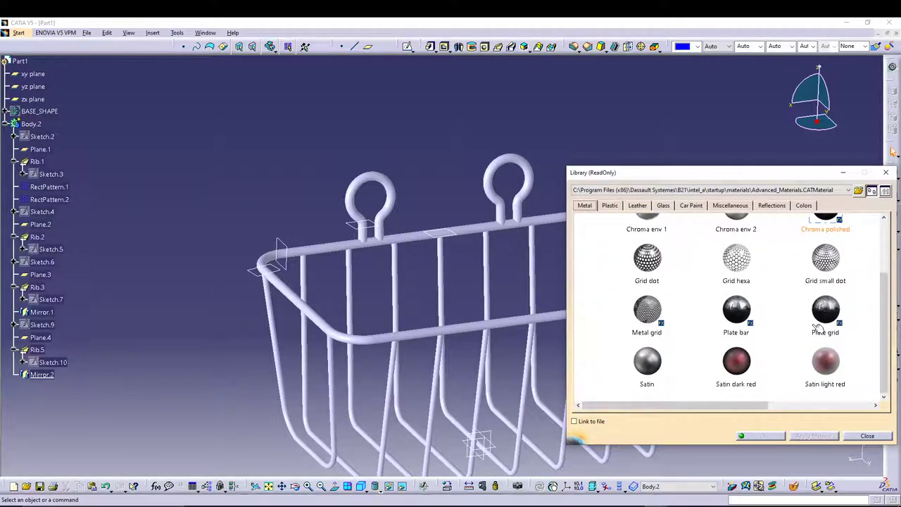
{"action": "left_click_drag", "start_coordinate": [651, 362], "coordinate": [529, 318]}
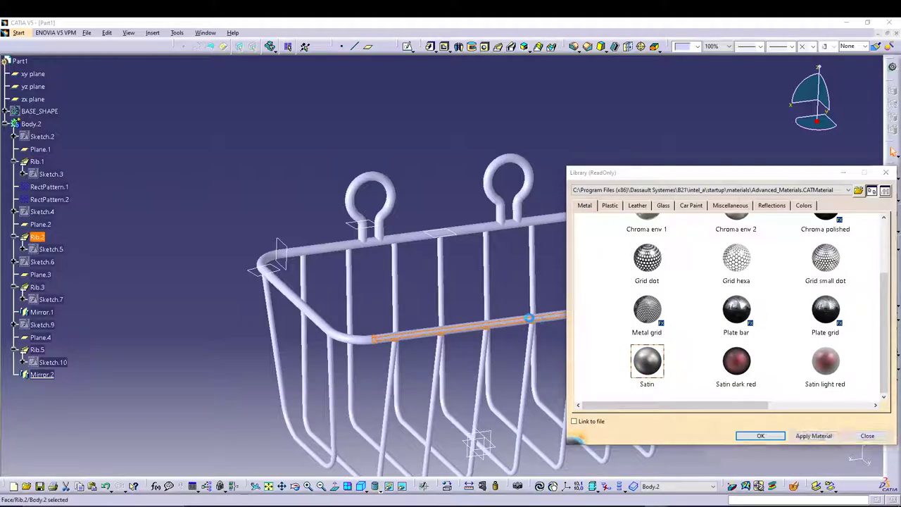
{"action": "left_click", "coordinate": [759, 435]}
{"action": "middle_click_drag", "start_coordinate": [764, 303], "coordinate": [576, 225]}
{"action": "middle_click_drag", "start_coordinate": [300, 352], "coordinate": [493, 310]}
{"action": "middle_click_drag", "start_coordinate": [572, 242], "coordinate": [610, 327]}
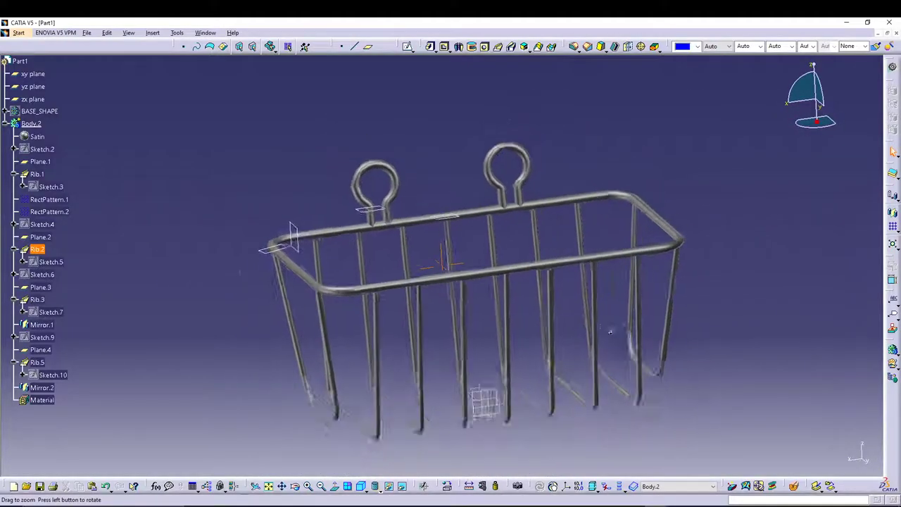
{"action": "middle_click_drag", "start_coordinate": [500, 211], "coordinate": [472, 220]}
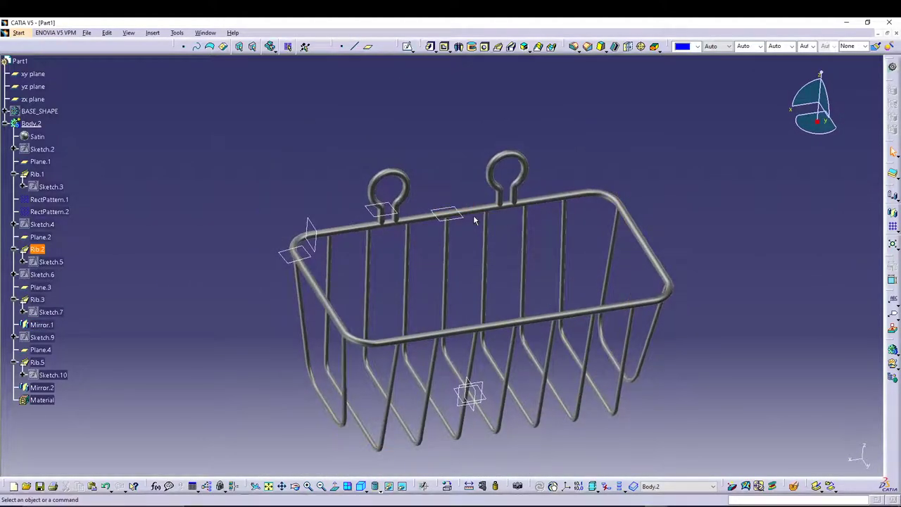
{"action": "middle_click_drag", "start_coordinate": [697, 208], "coordinate": [670, 182]}
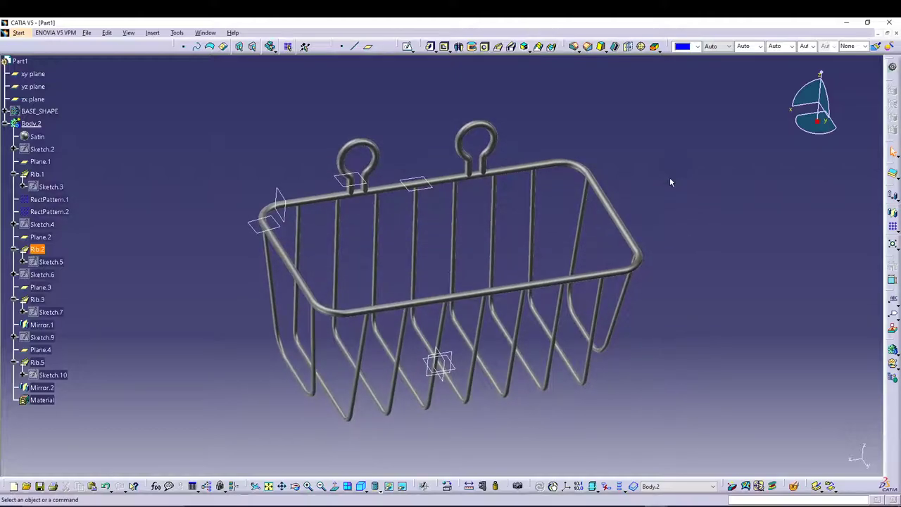